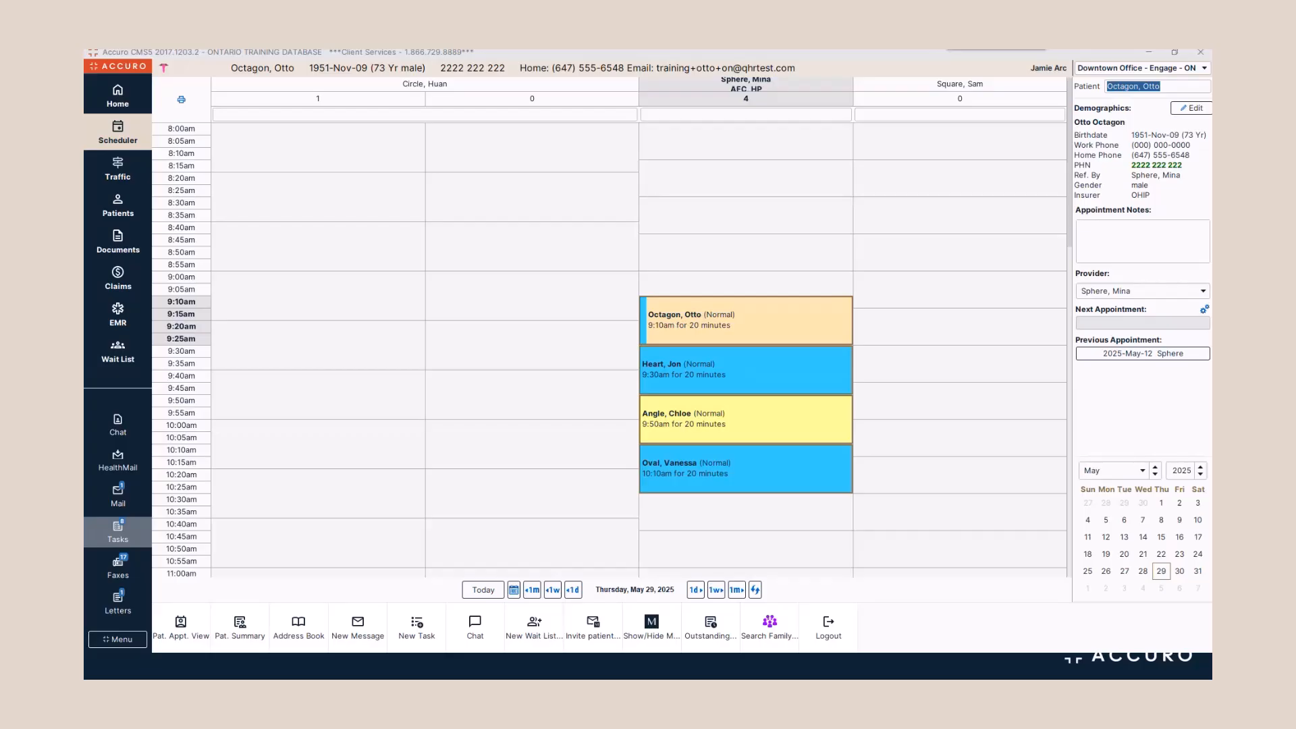
Show the available actions for the 9:10am appointment on May 29, 2025, and go to the claims list.
right_click(712, 317)
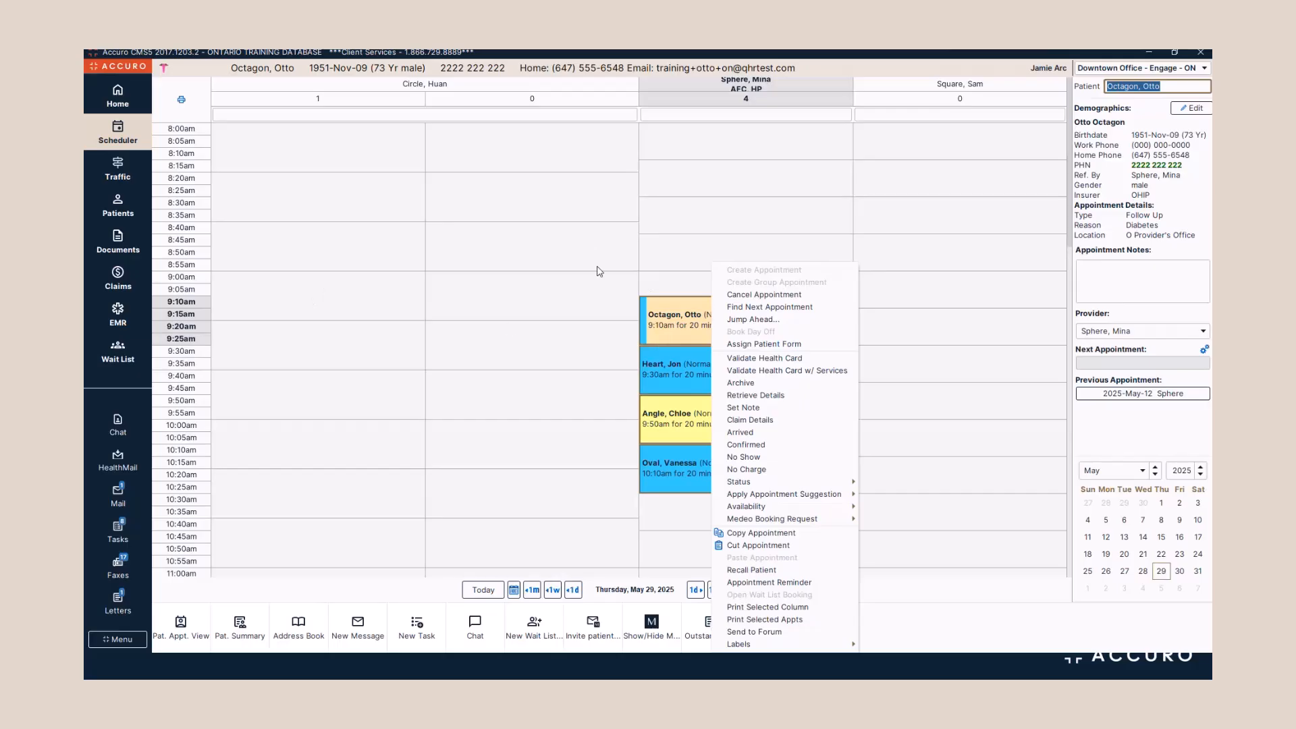
click(134, 282)
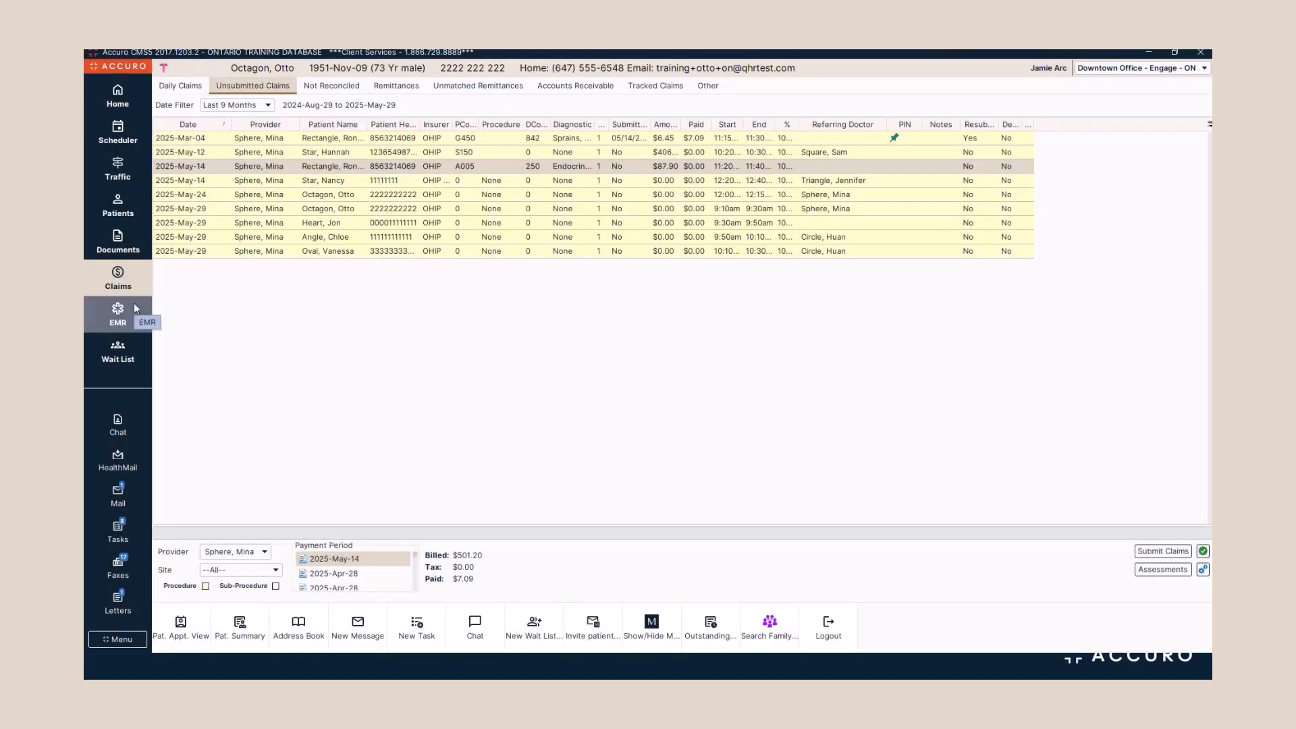
View and close the claim details of today's 9:10am Follow Up, Diabetes visit in the patient's EMR chart, and check the list of selectable patients.
click(134, 303)
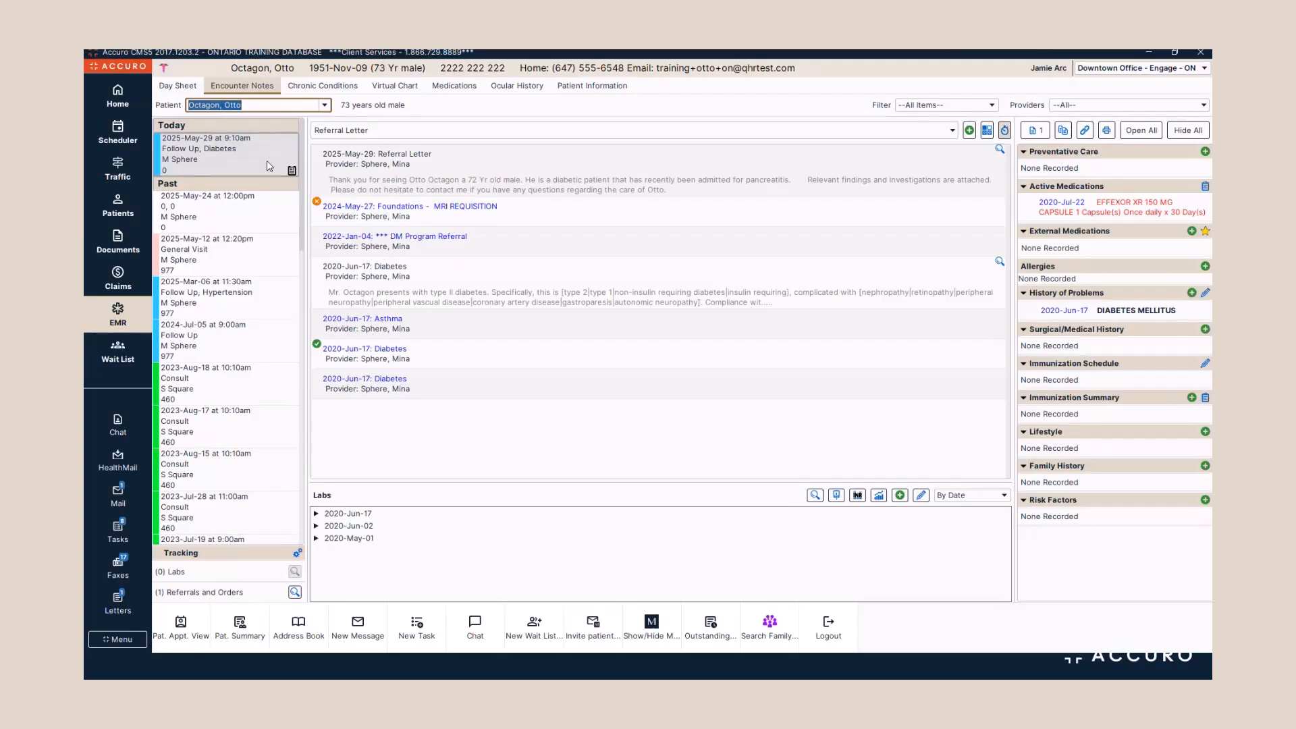
mouse_move(269, 167)
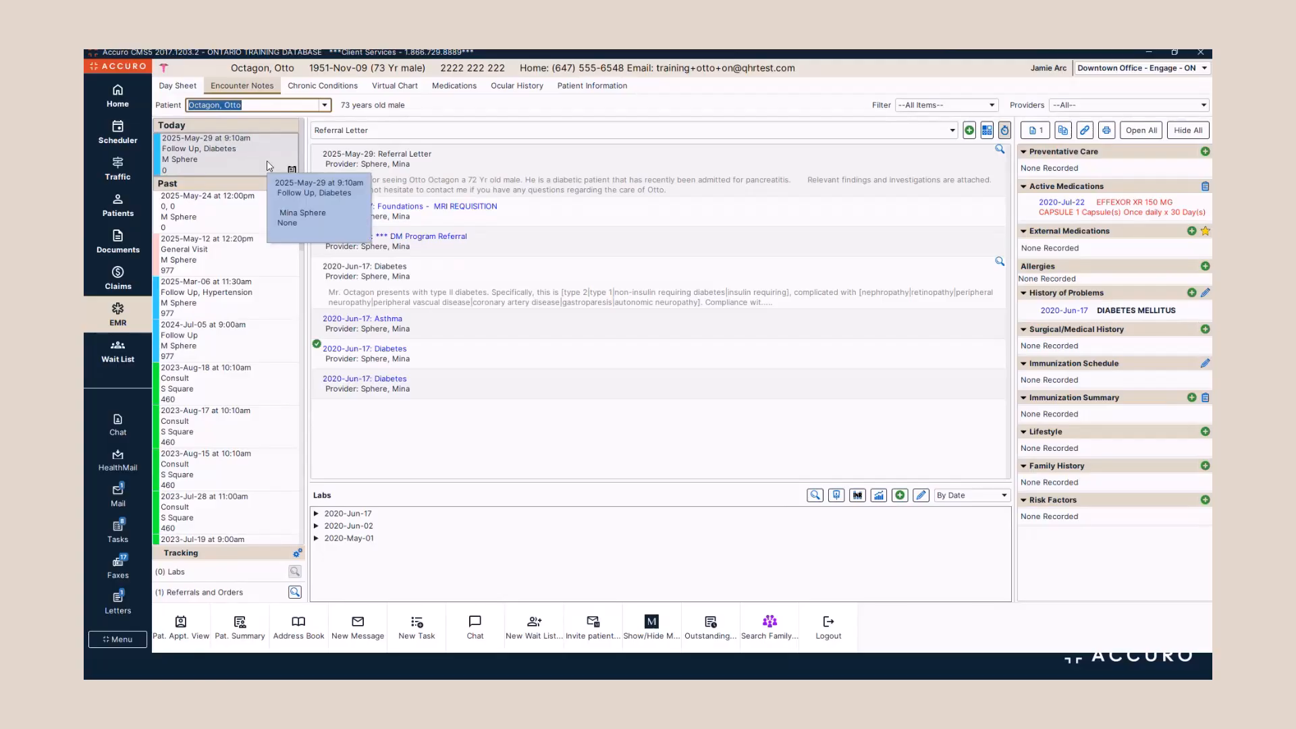
right_click(262, 152)
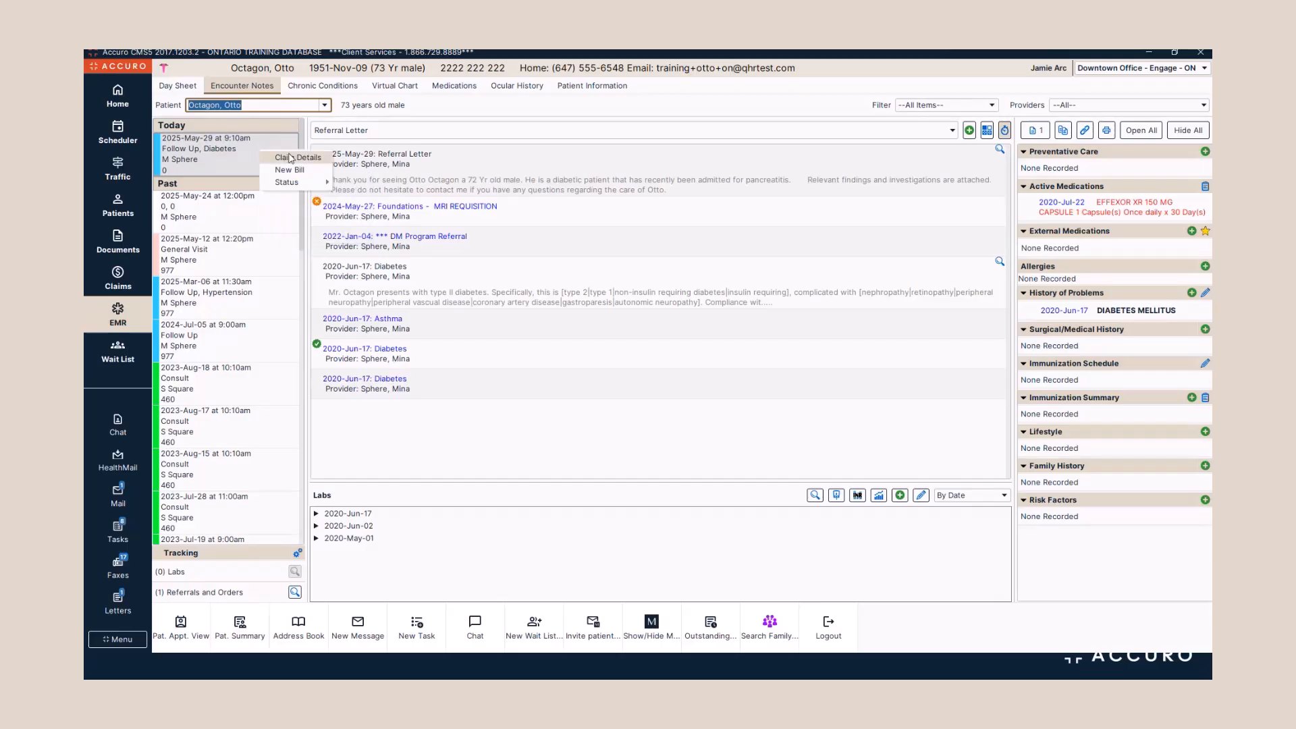
click(291, 158)
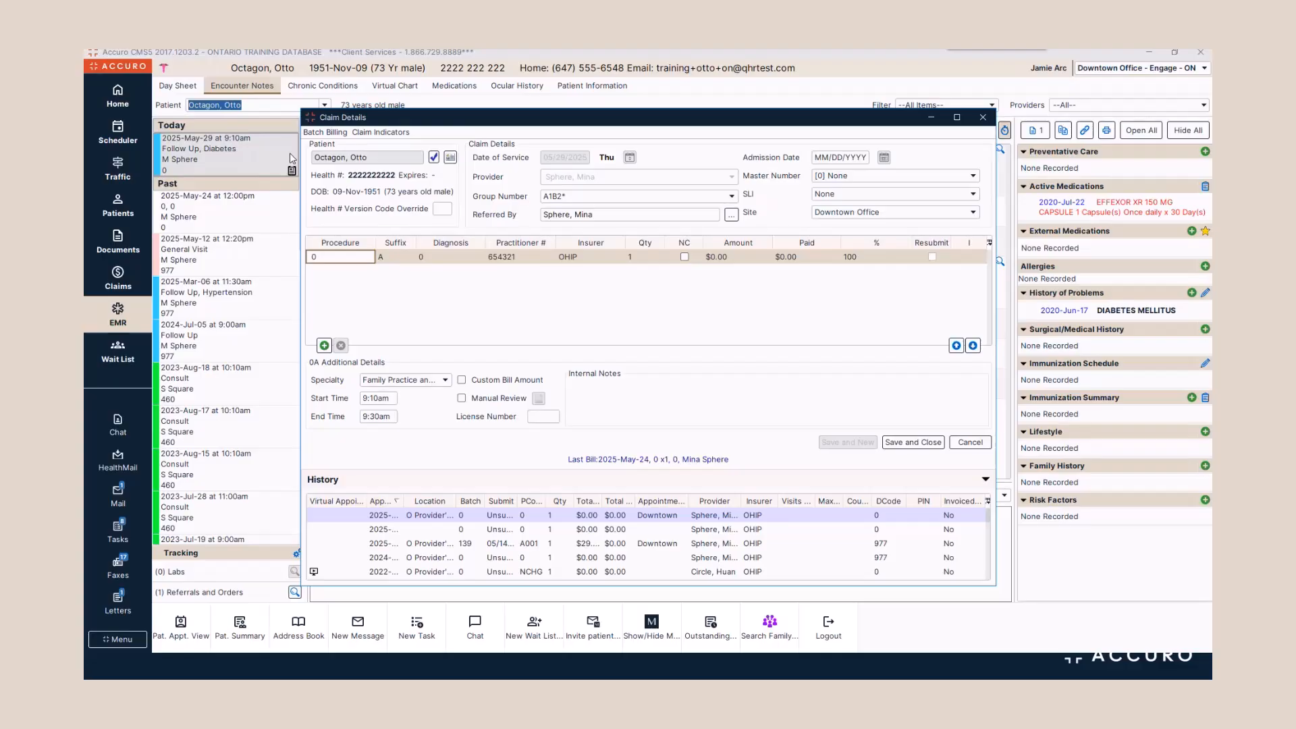
key(Escape)
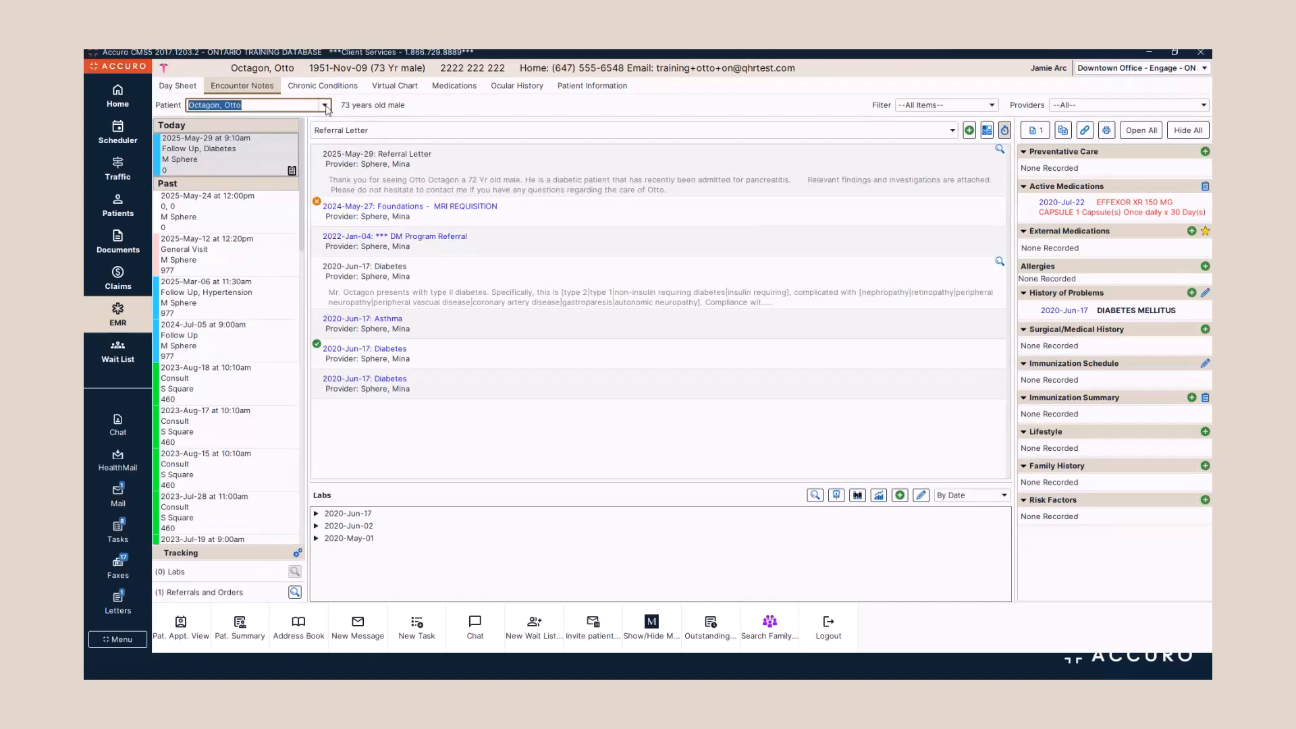
click(325, 106)
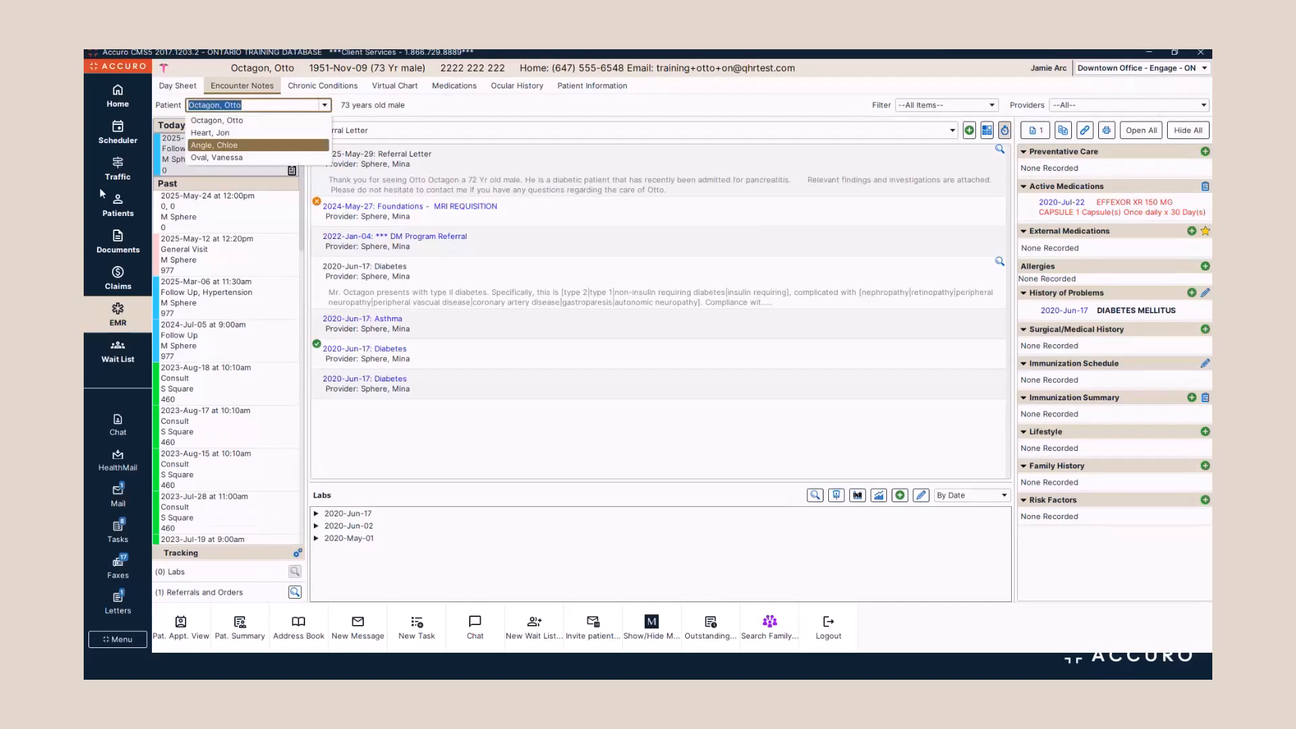
key(Escape)
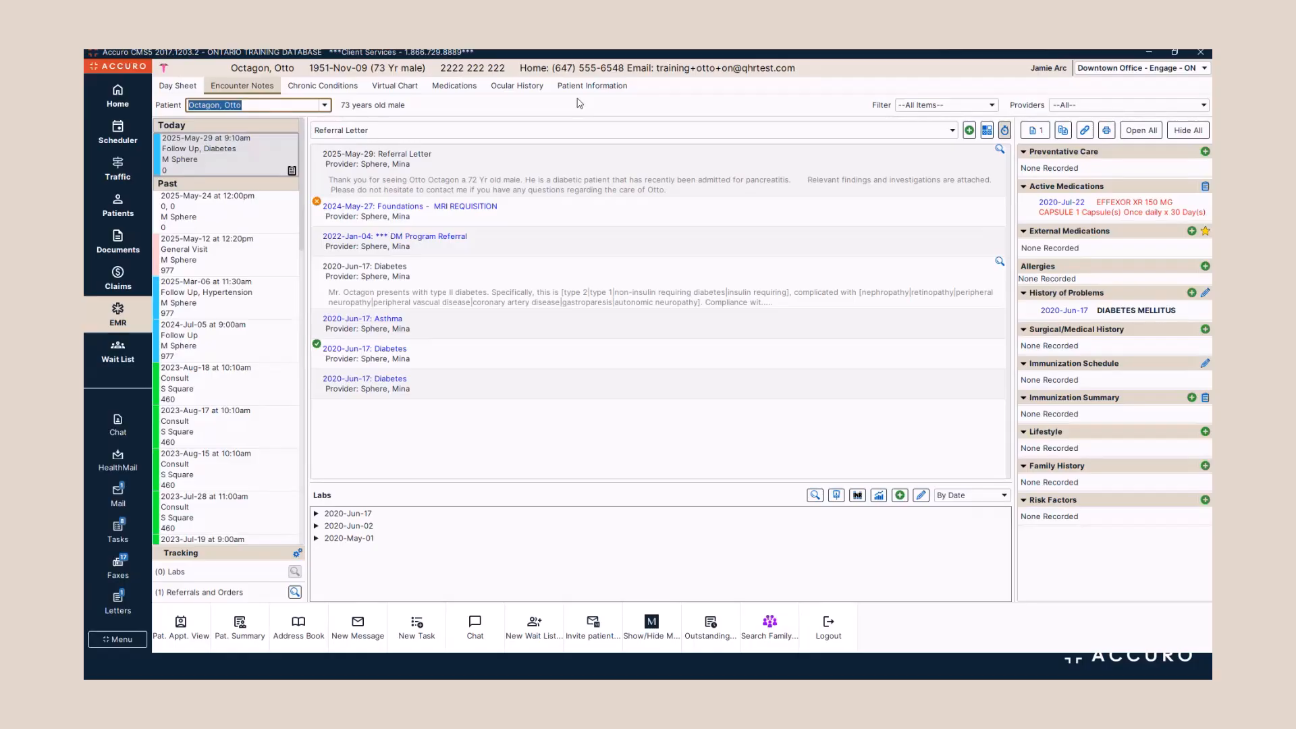
Open the claim details from within the 2025-May-29 Referral Letter, and close both the claim and the letter.
double_click(548, 178)
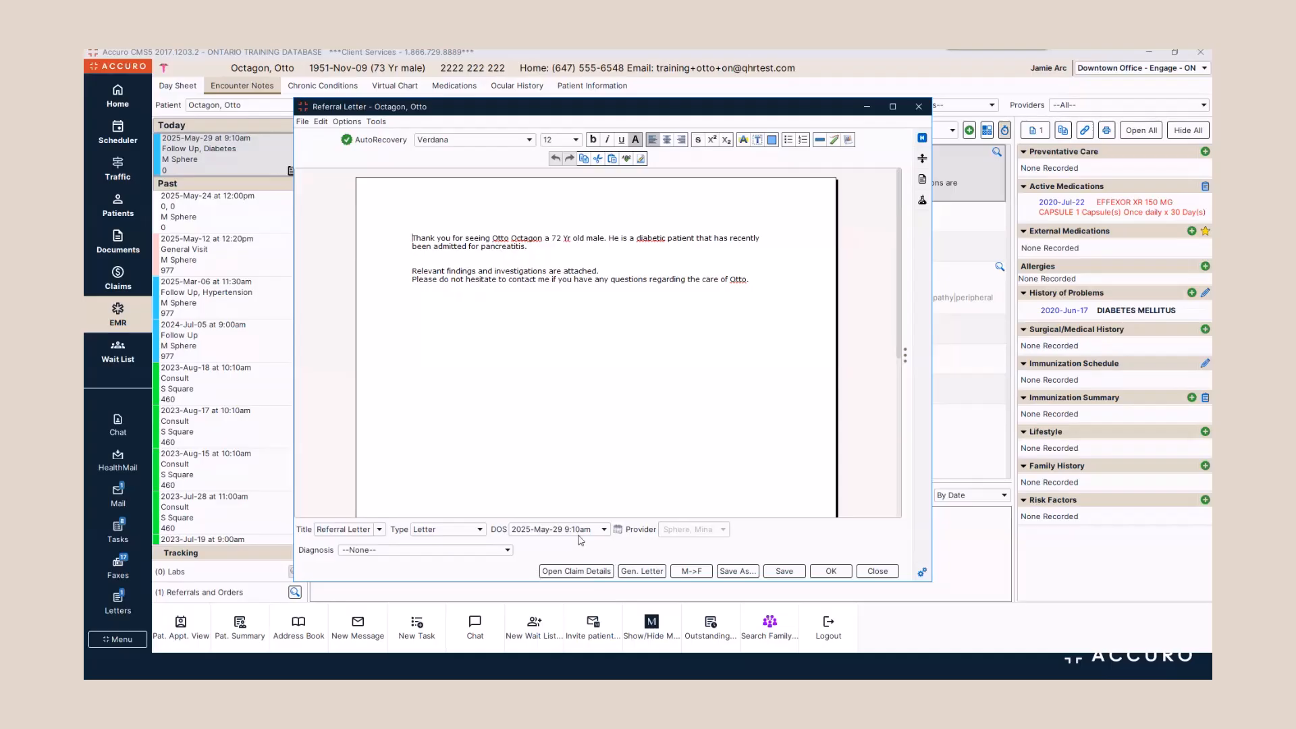
click(565, 573)
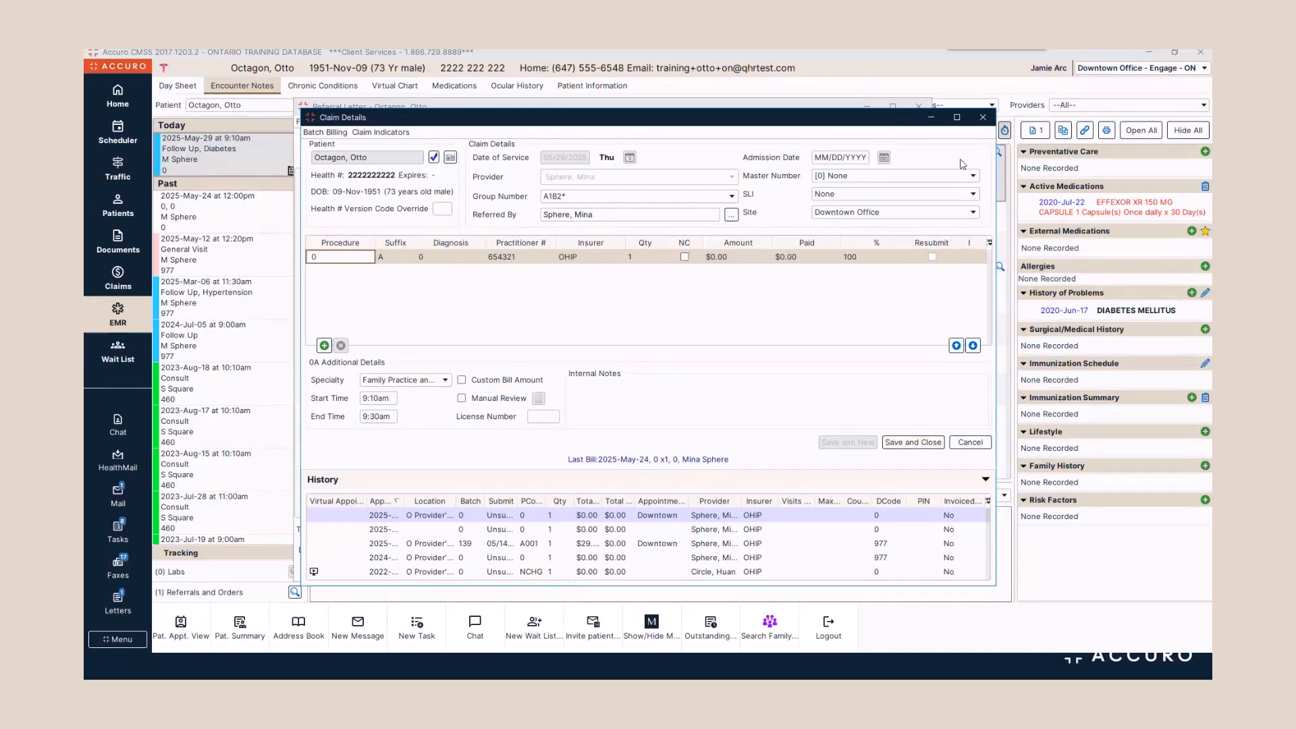
click(982, 119)
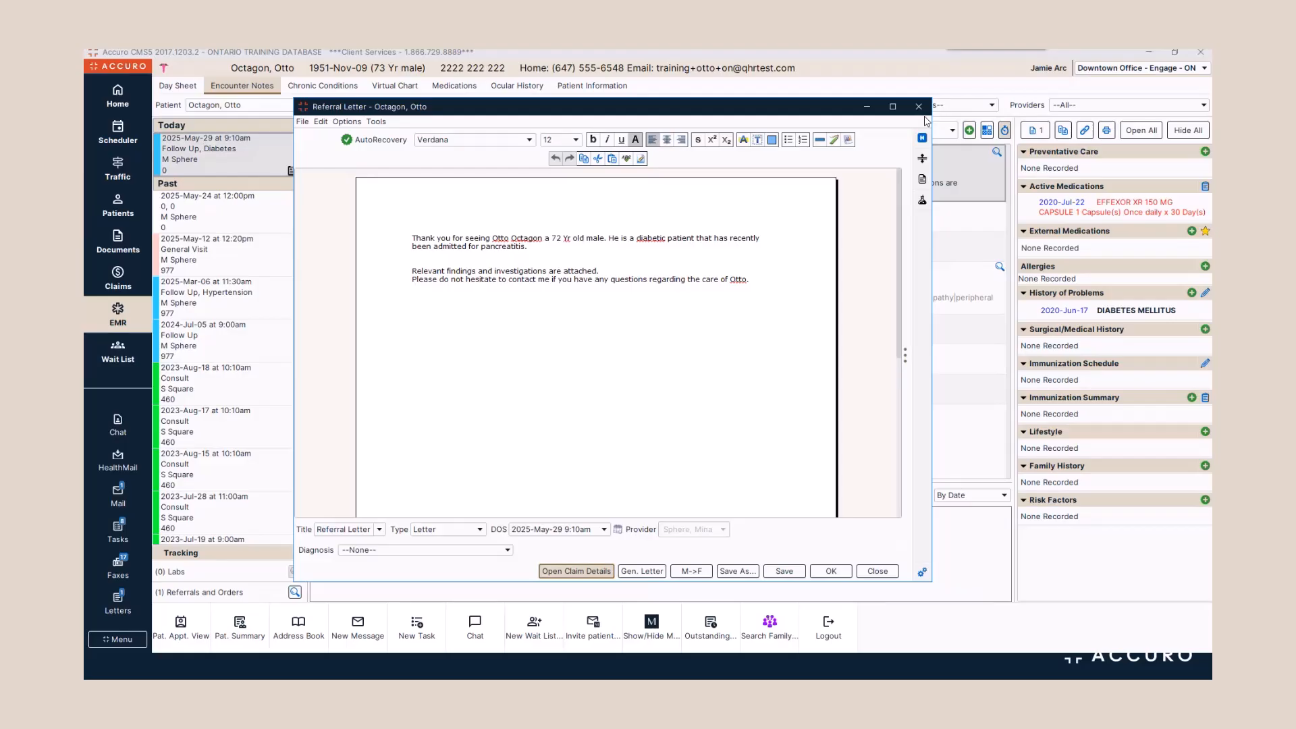
click(919, 107)
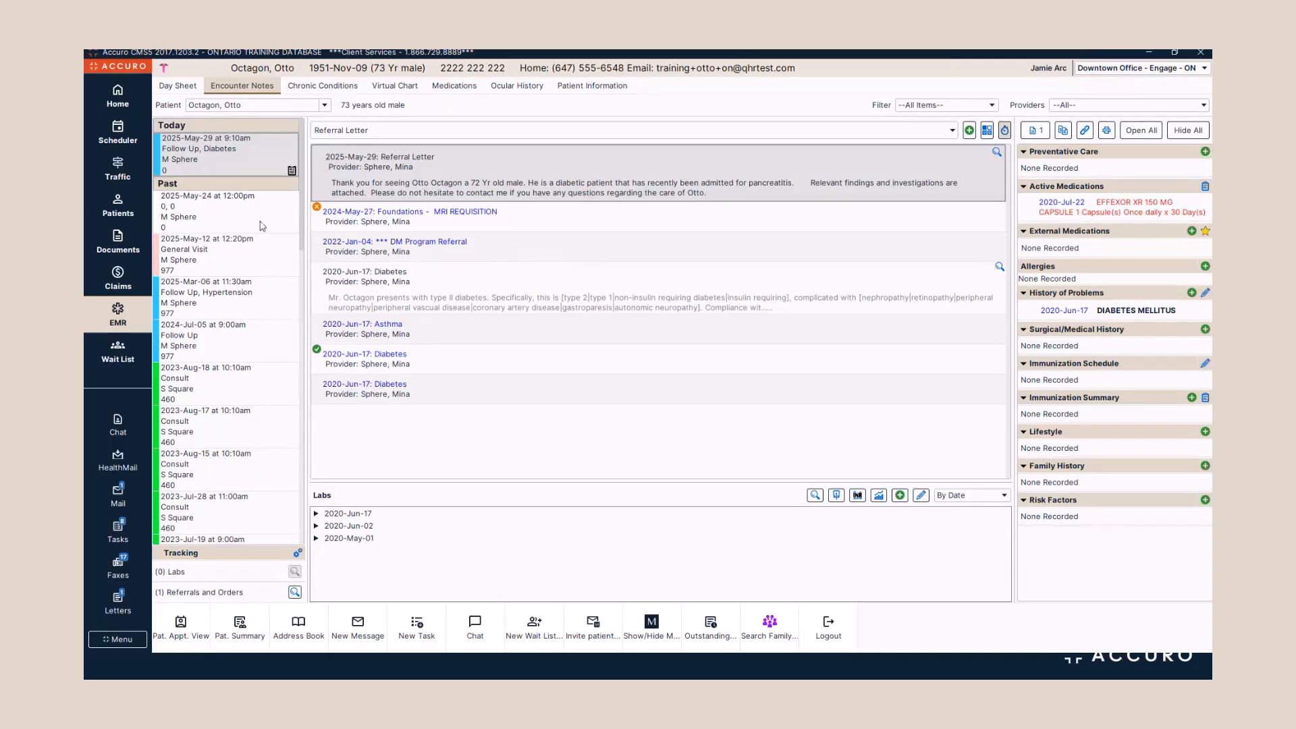
Open the procedure code of the unsubmitted 2025-May-14 claim starting at 12:20 for editing.
click(125, 279)
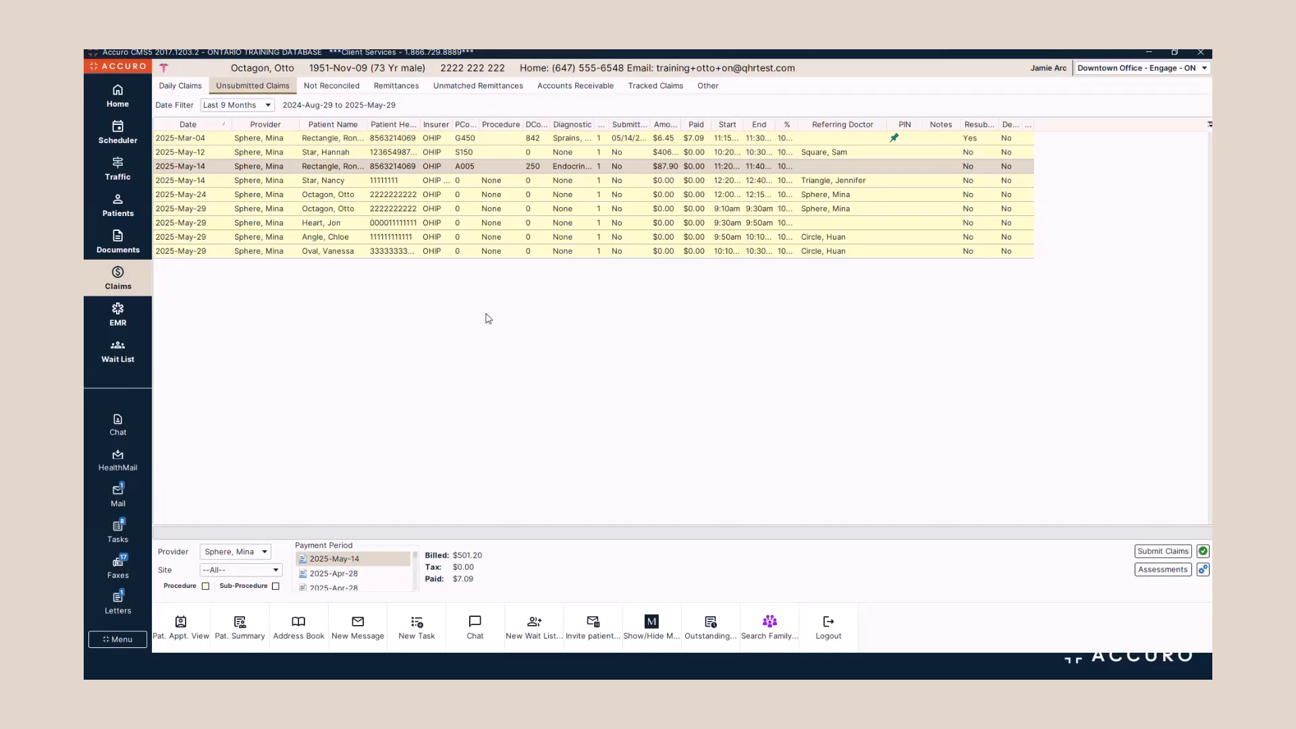
double_click(457, 181)
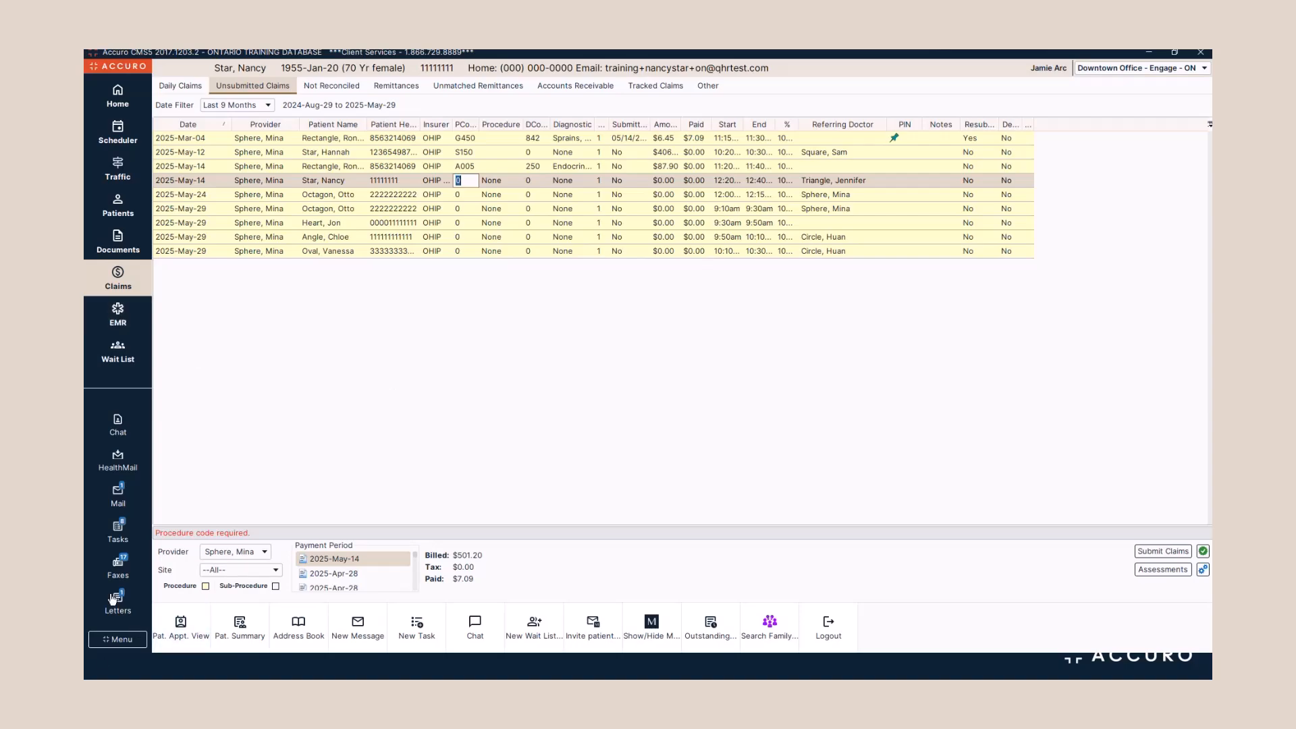
Find the Macro Manager by searching the commands for "macro" and start a new macro titled "MS - Pancreas eve/weekend".
click(122, 639)
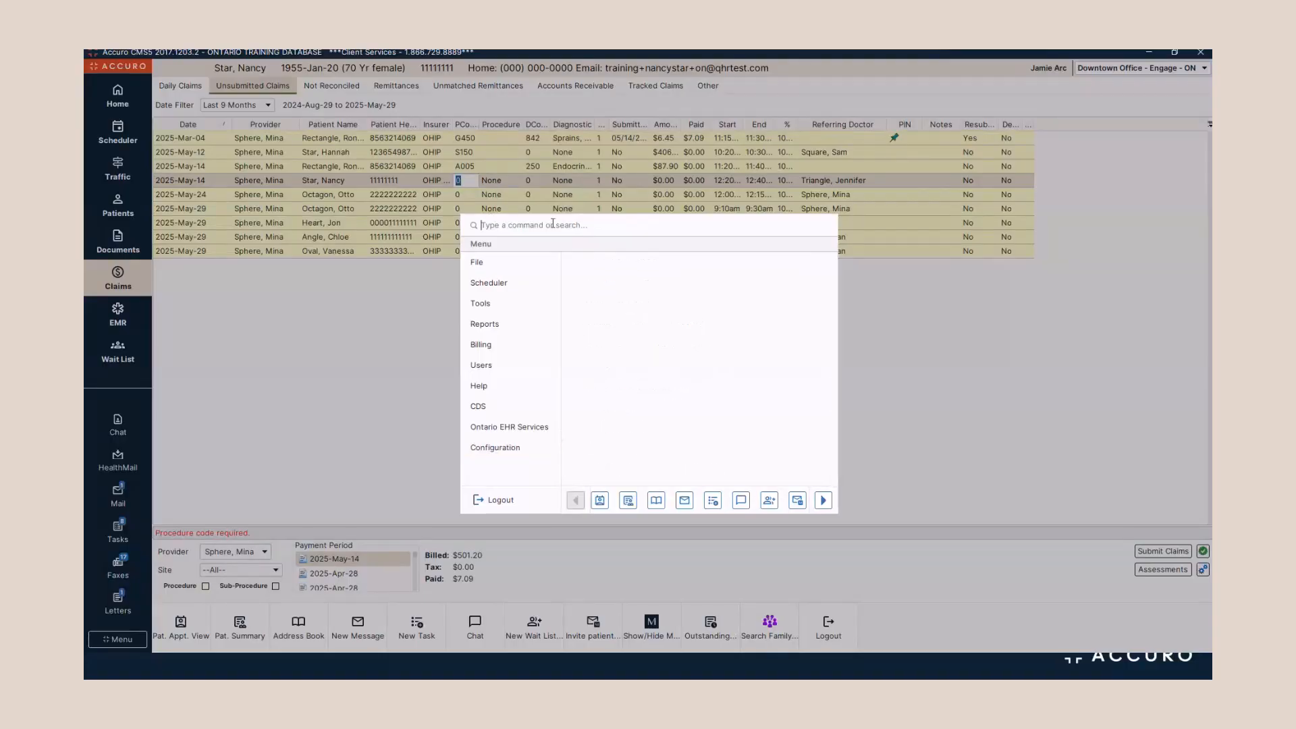
text(macro)
click(598, 264)
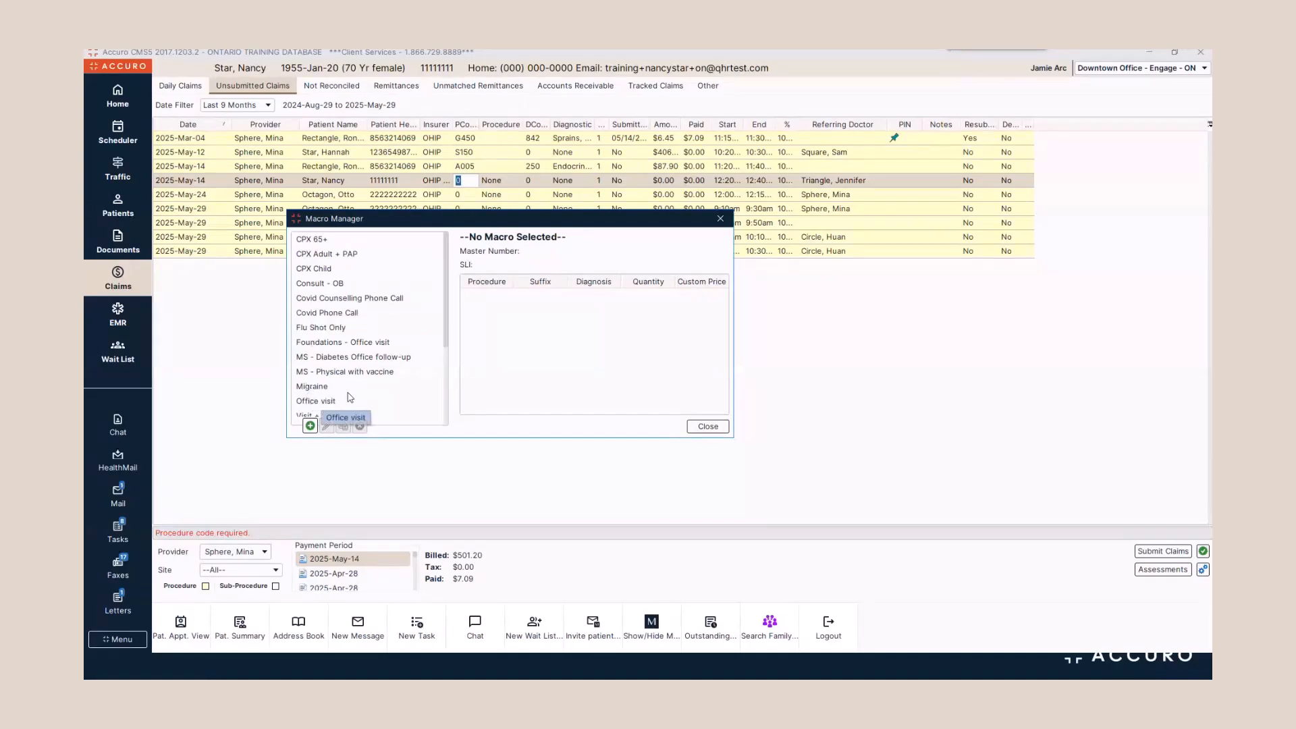
click(312, 428)
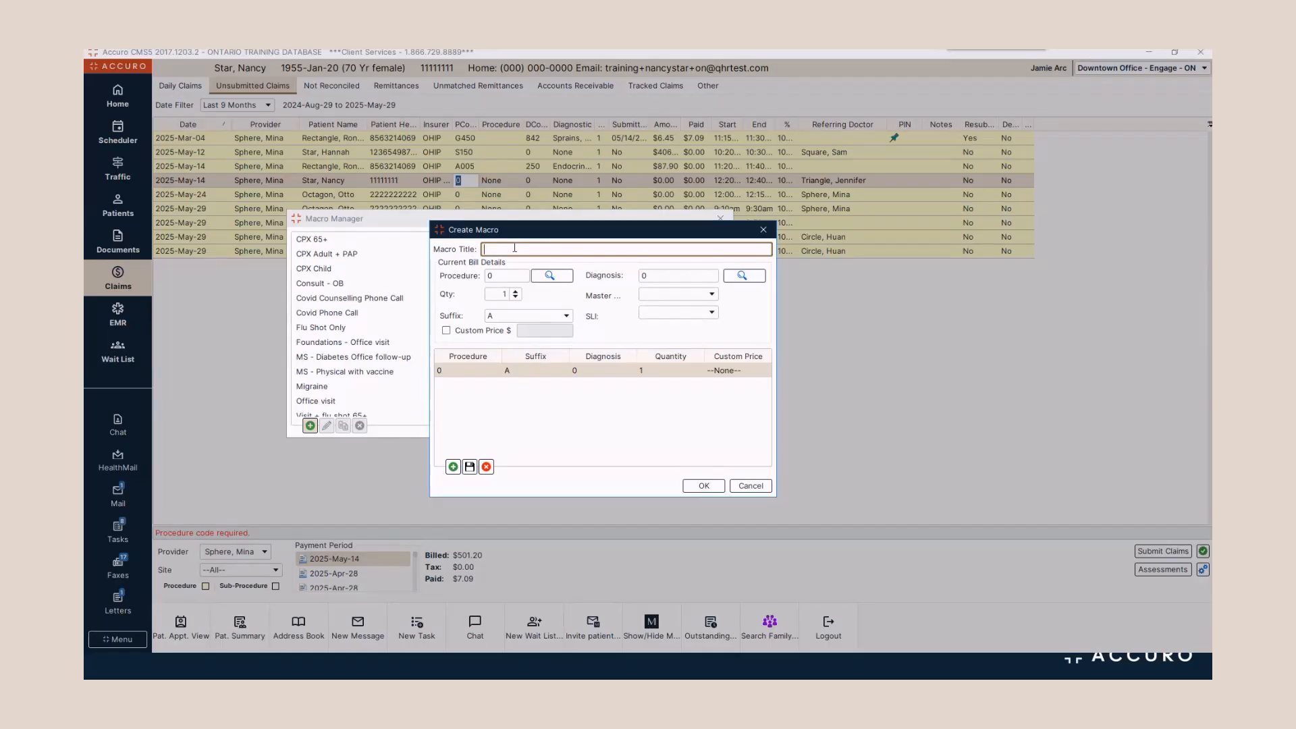
text(MS - Pancreas eve/weekend)
Add procedure codes S300 and E709 as separate billing lines in the new macro.
click(491, 274)
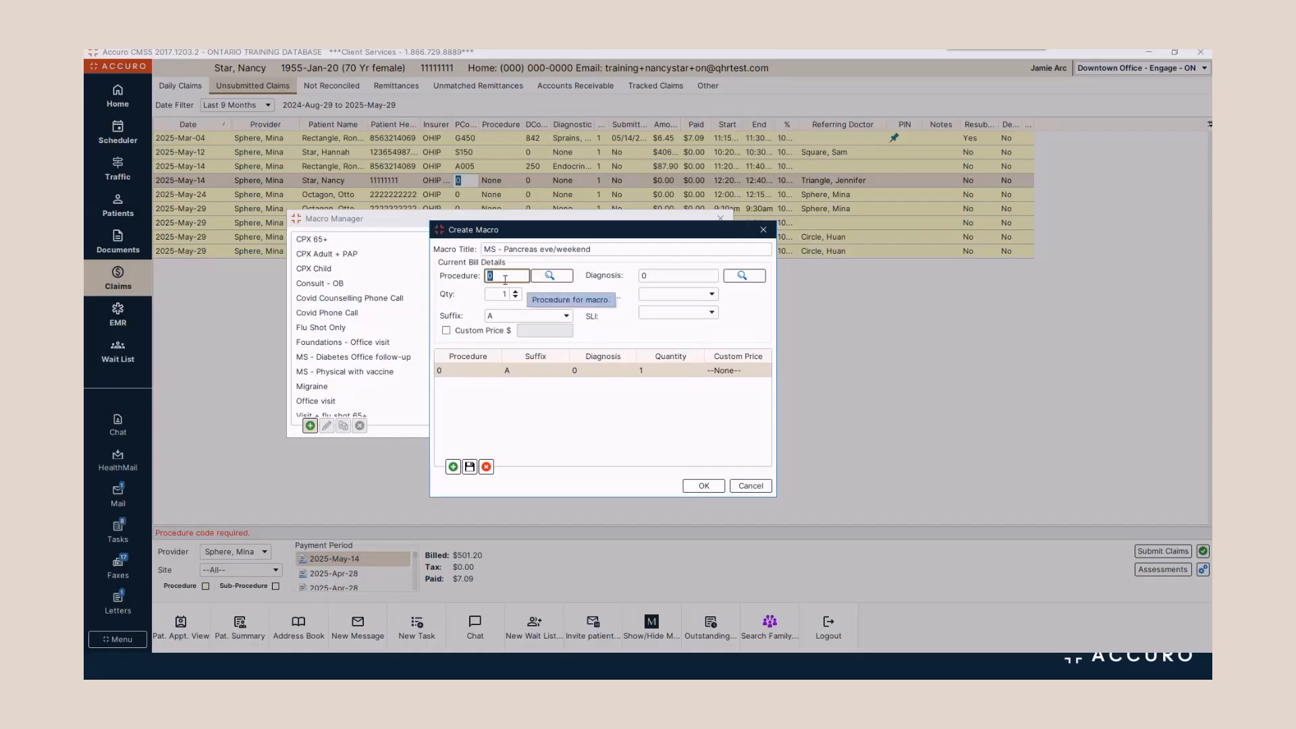
text(s300)
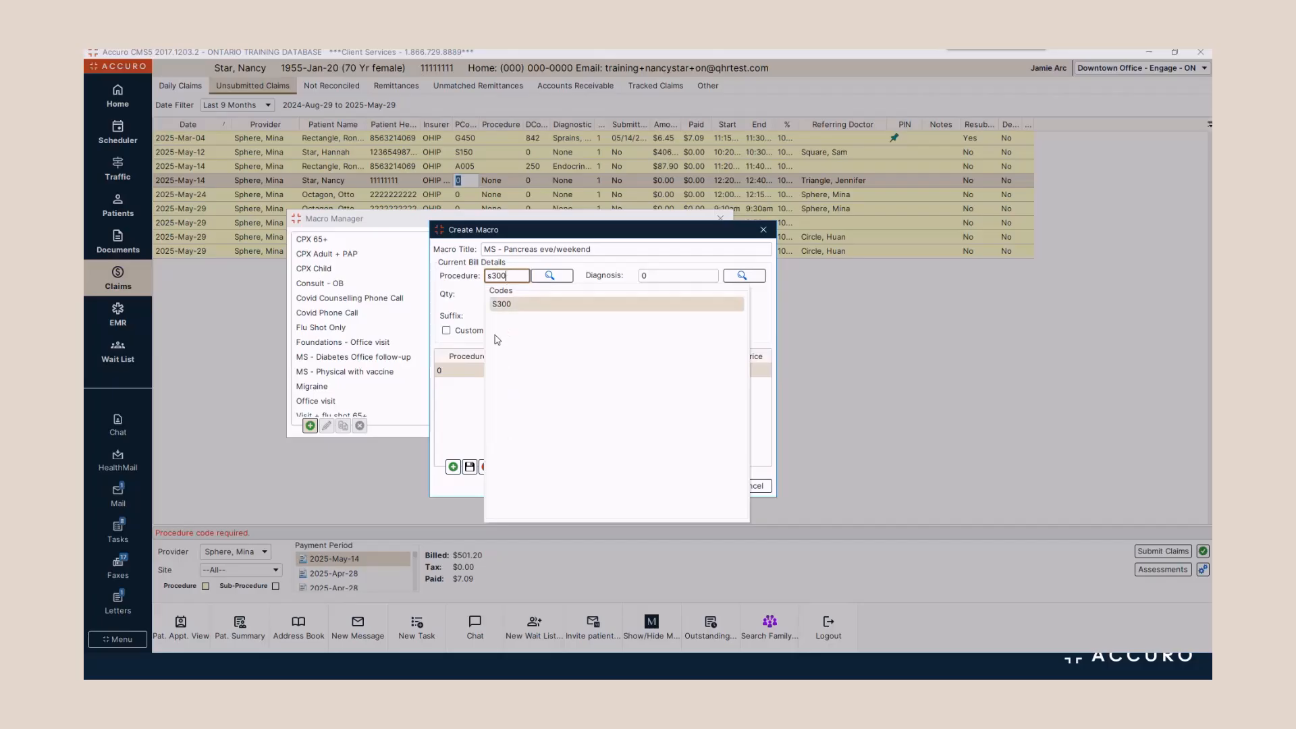
click(500, 305)
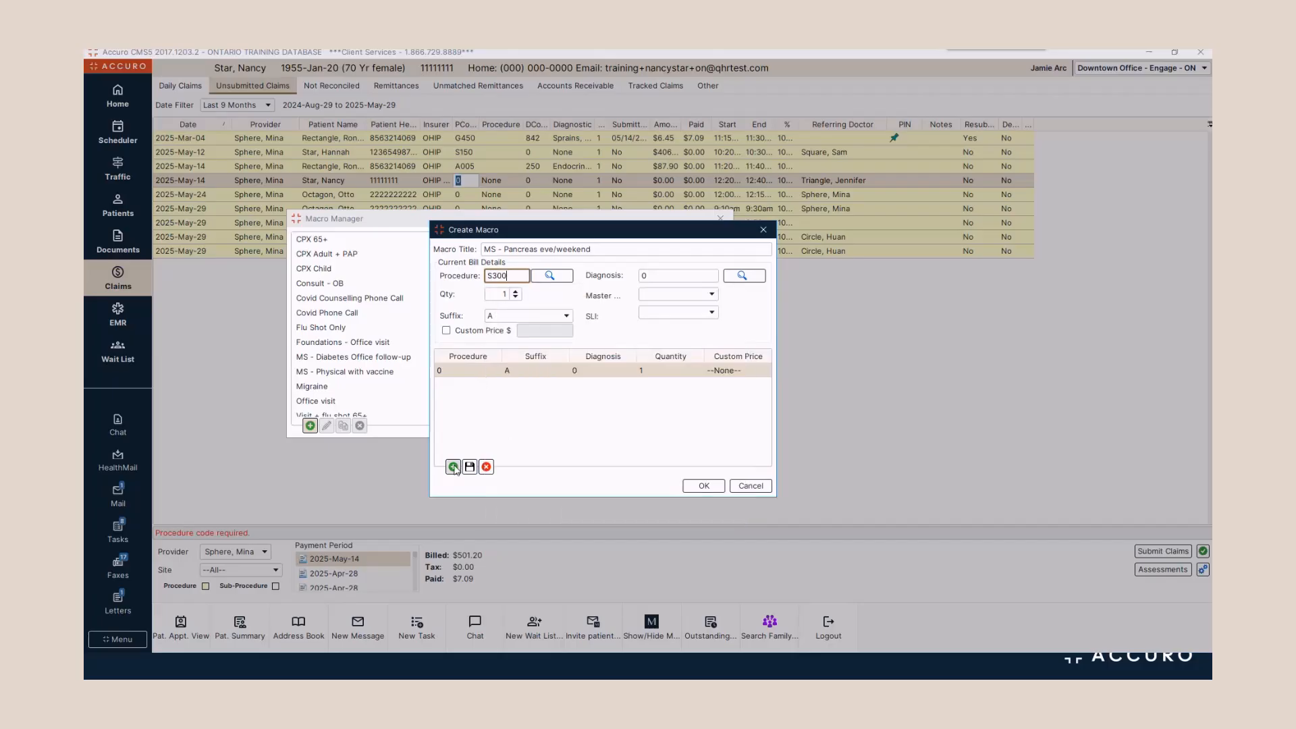
click(453, 466)
double_click(509, 274)
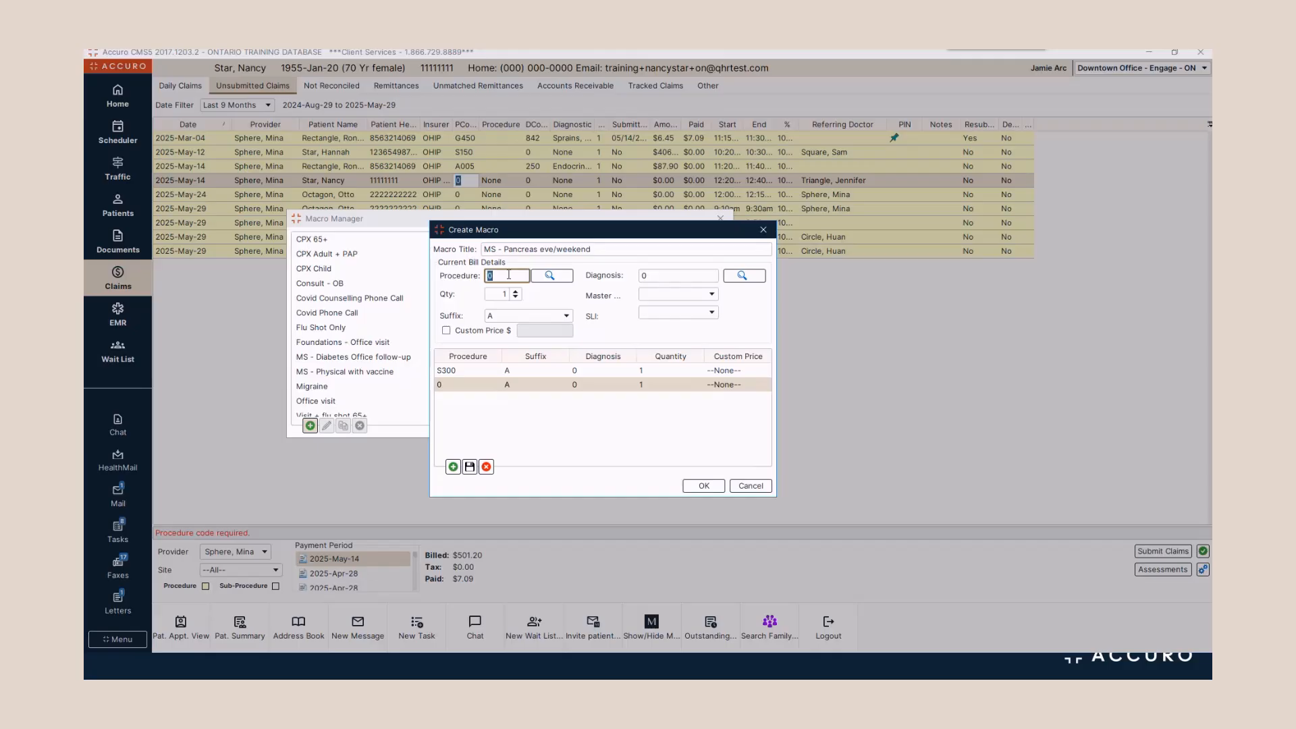
text(e709)
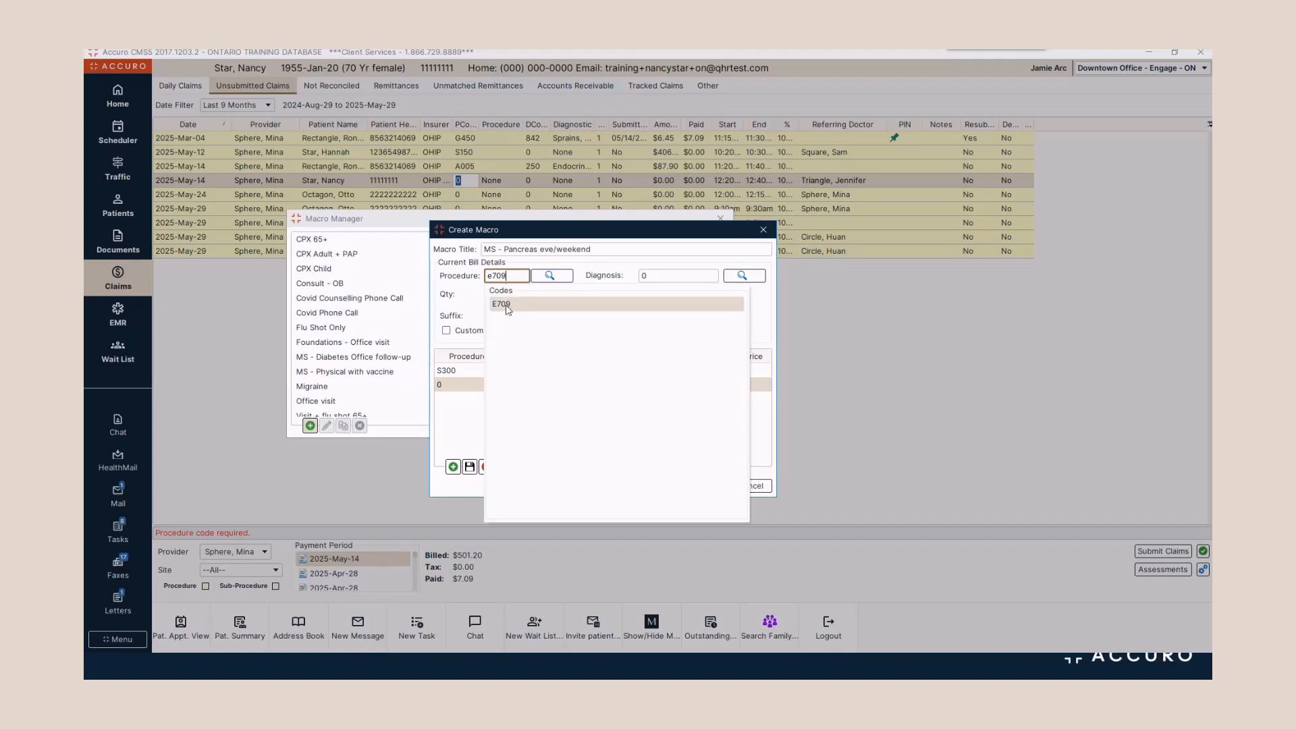
click(503, 304)
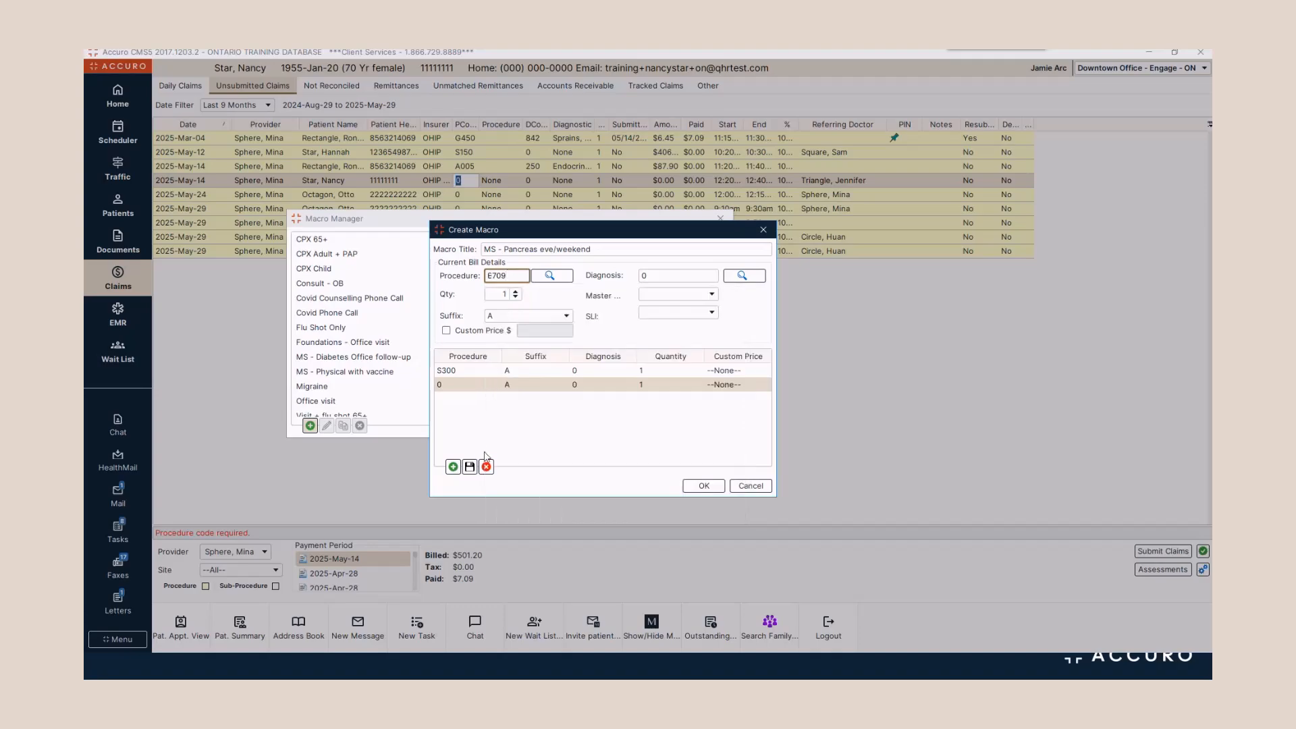
click(453, 466)
Set the macro's third billing line to procedure code E409 and save the macro.
click(498, 273)
double_click(498, 273)
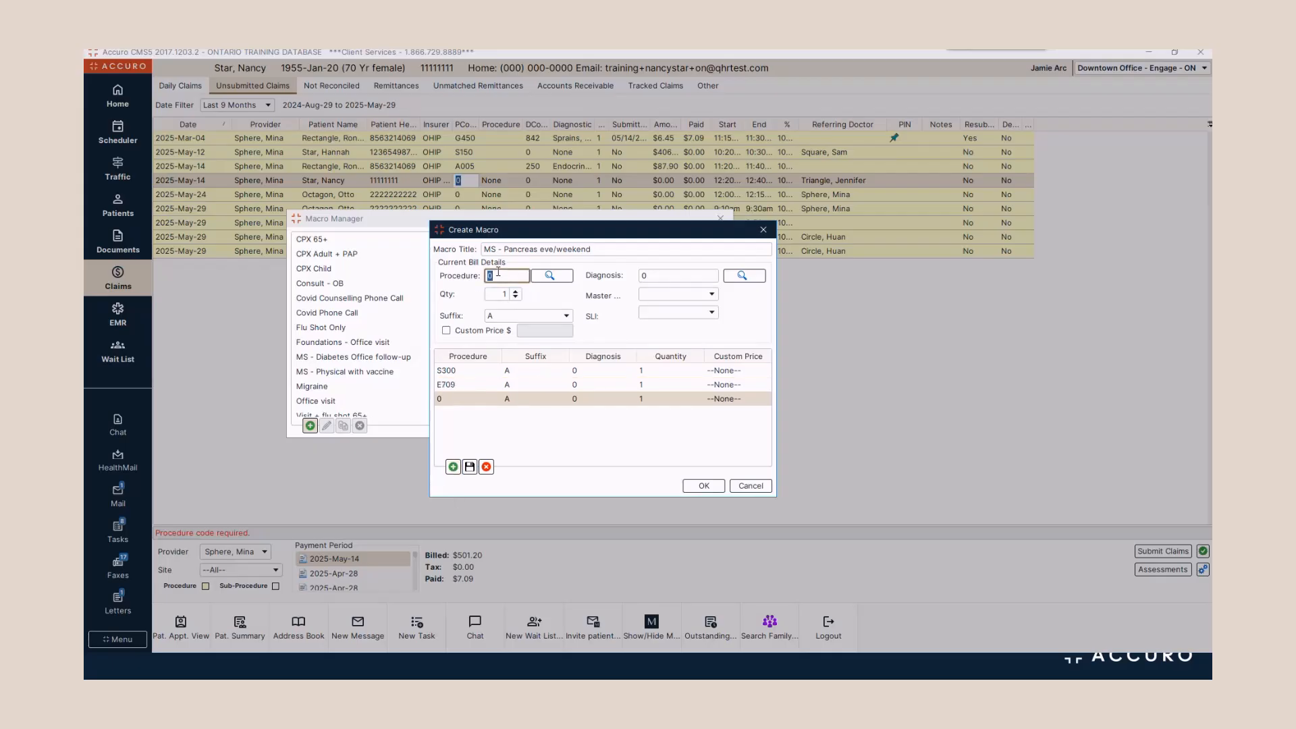
text(e409)
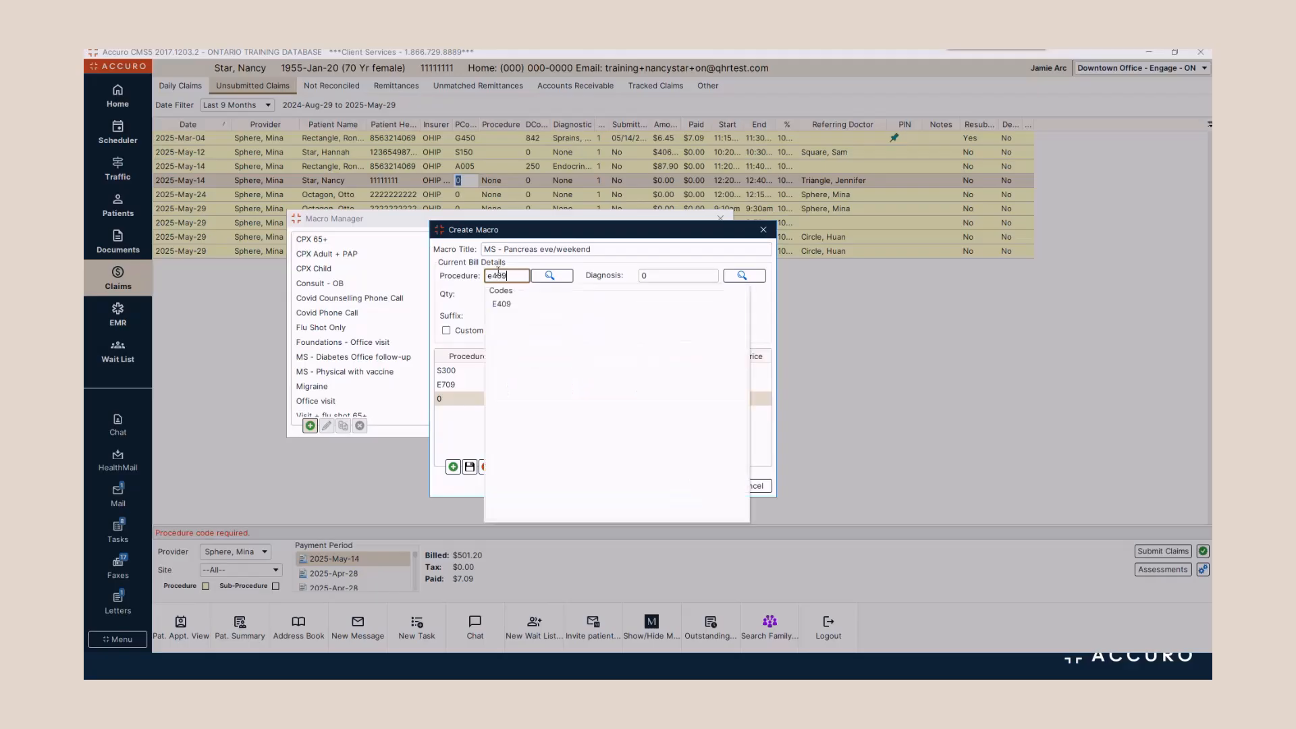
click(508, 305)
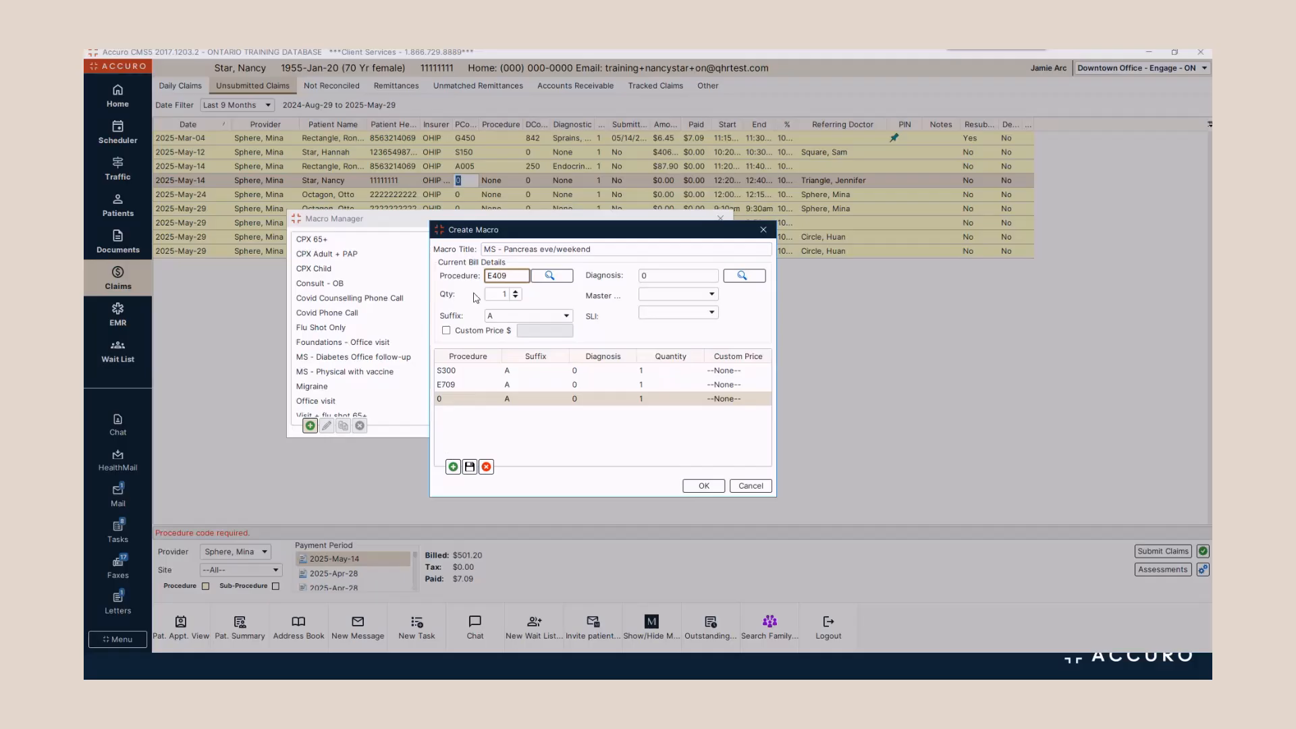
click(470, 466)
click(705, 486)
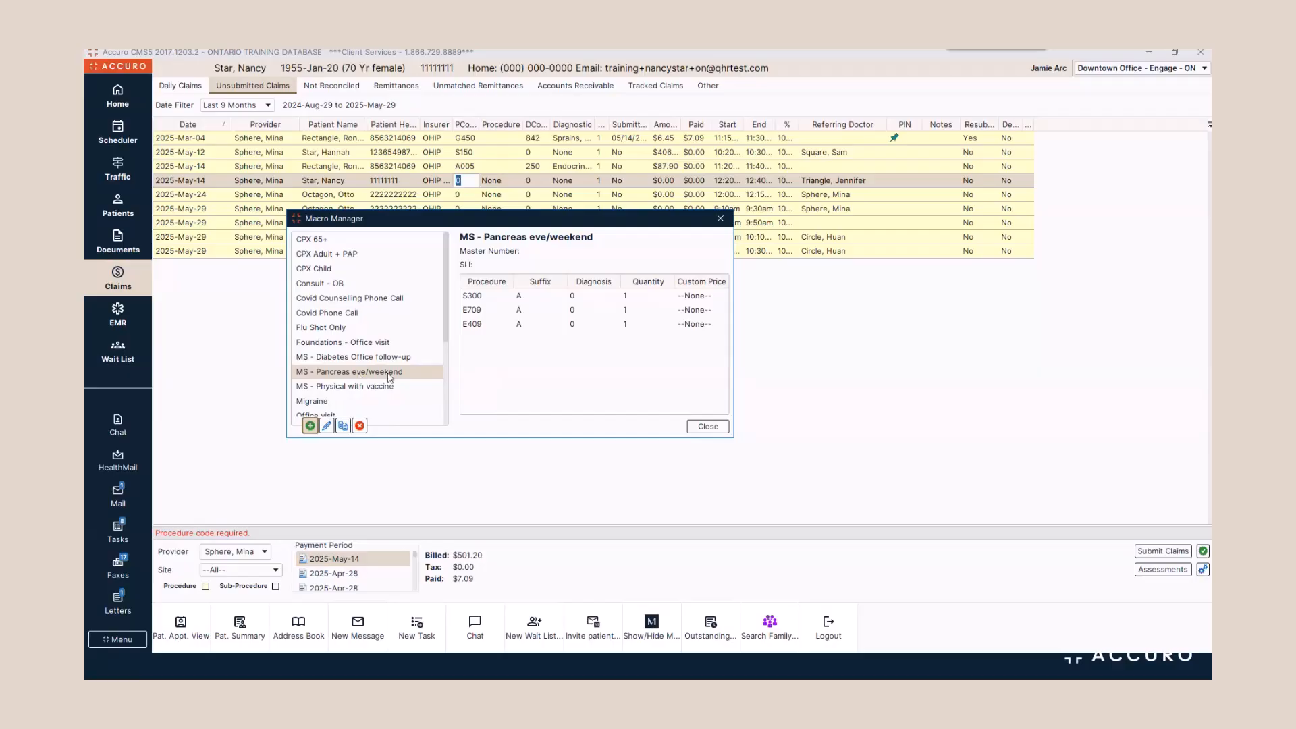
View the "MS - Pancreas eve/weekend" macro in its editor and close it without changes.
click(327, 425)
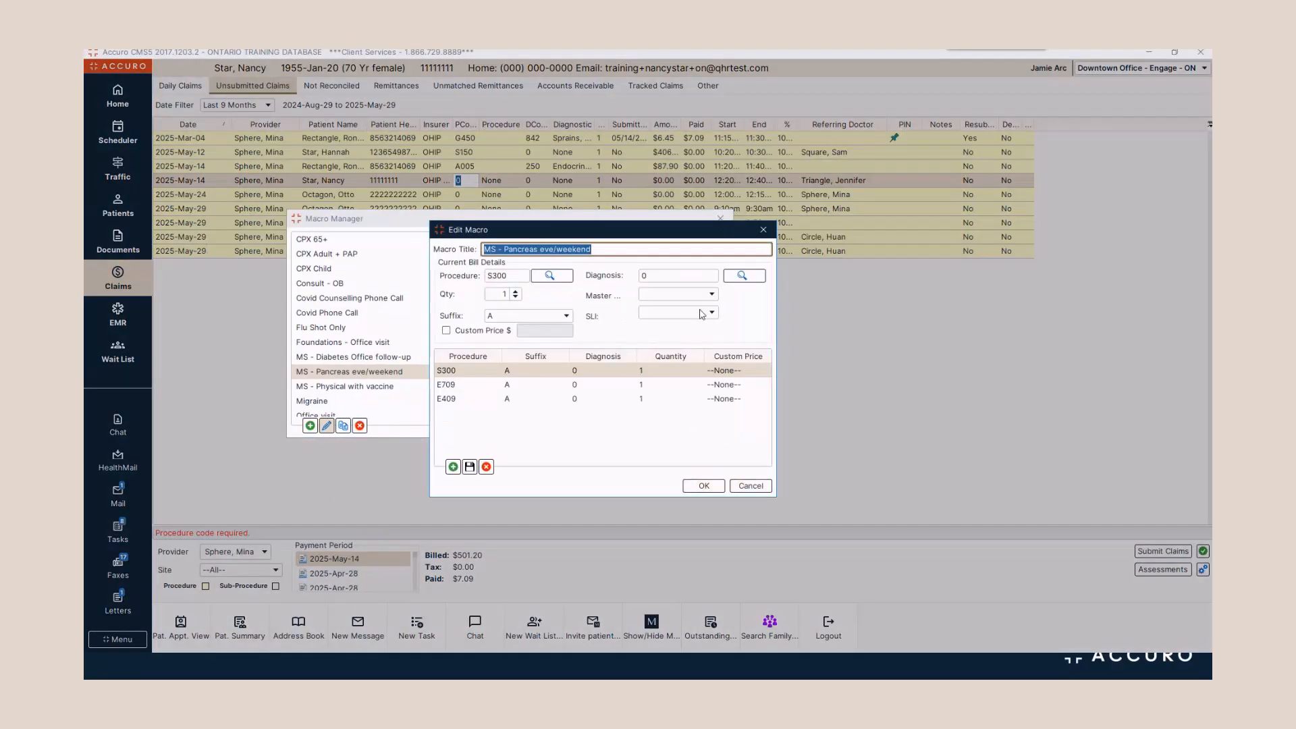
click(745, 486)
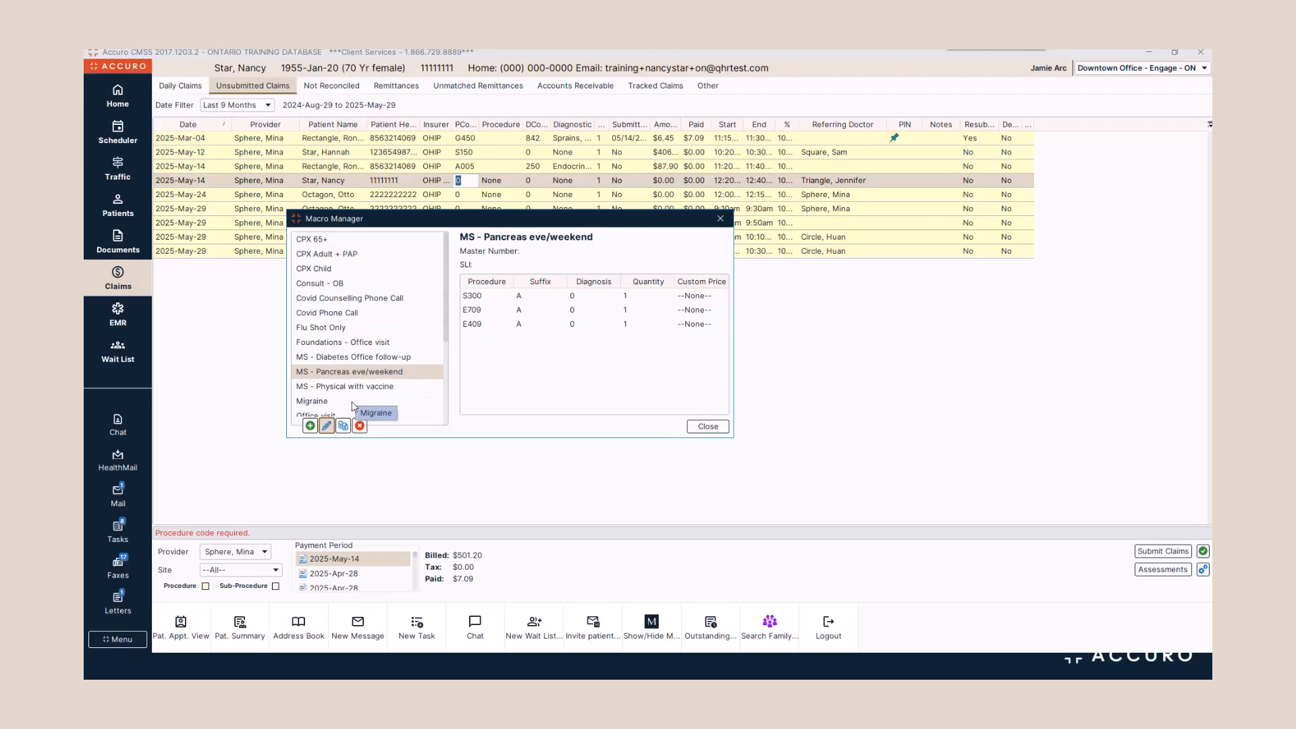
Duplicate the "MS - Pancreas eve/weekend" macro and title the copy "MS - Pancreas eve/weekend-home".
click(344, 426)
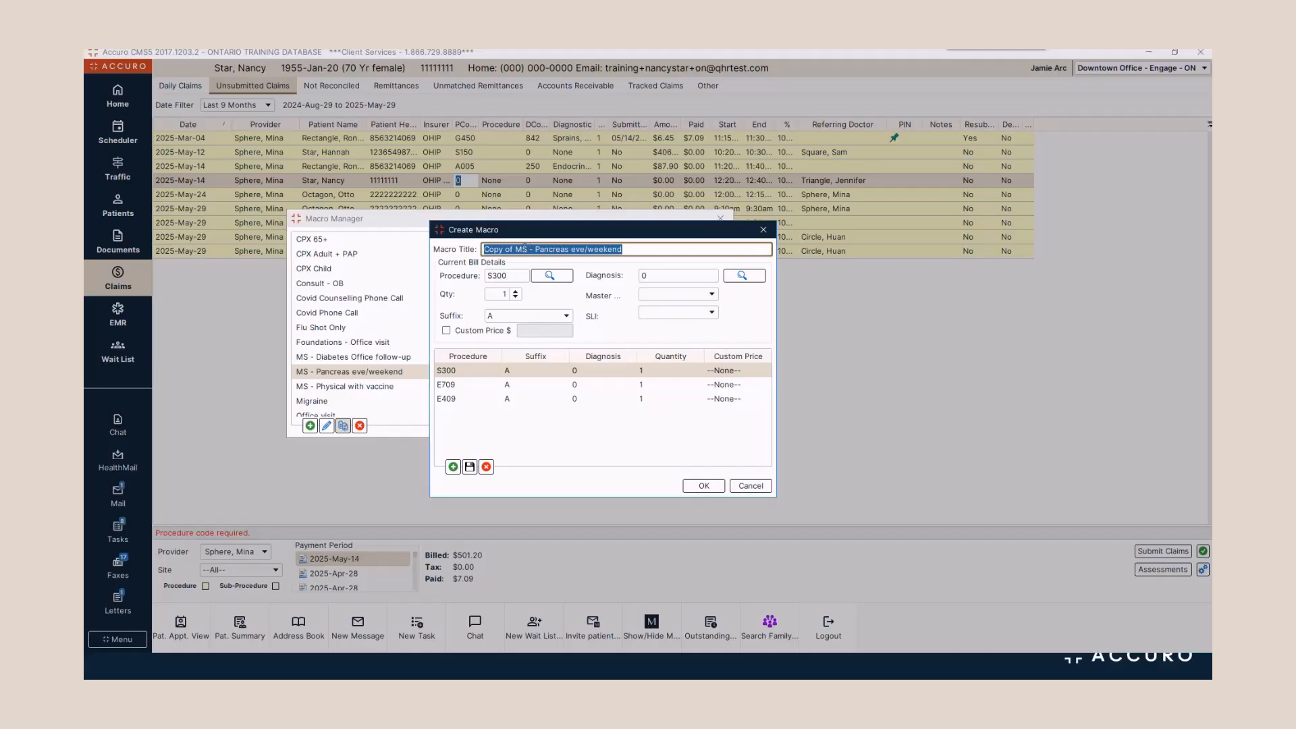
drag(516, 249, 468, 253)
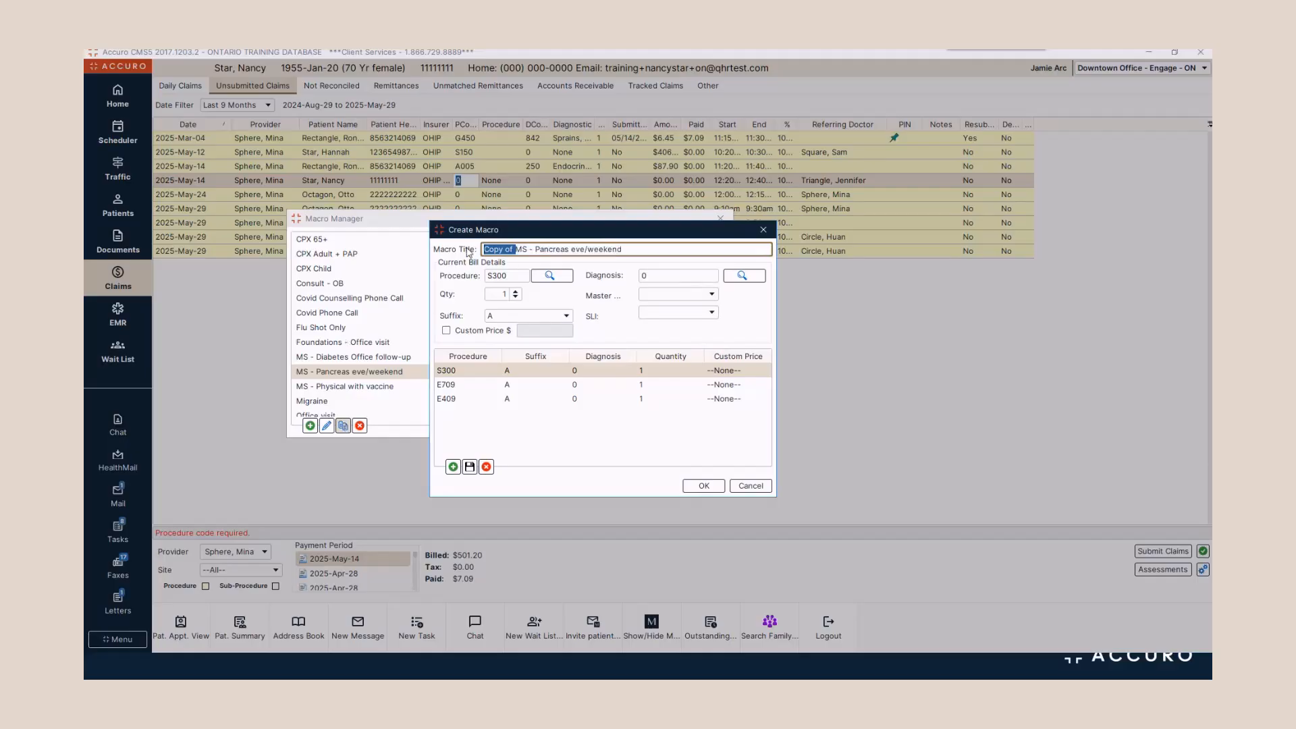
key(BackSpace)
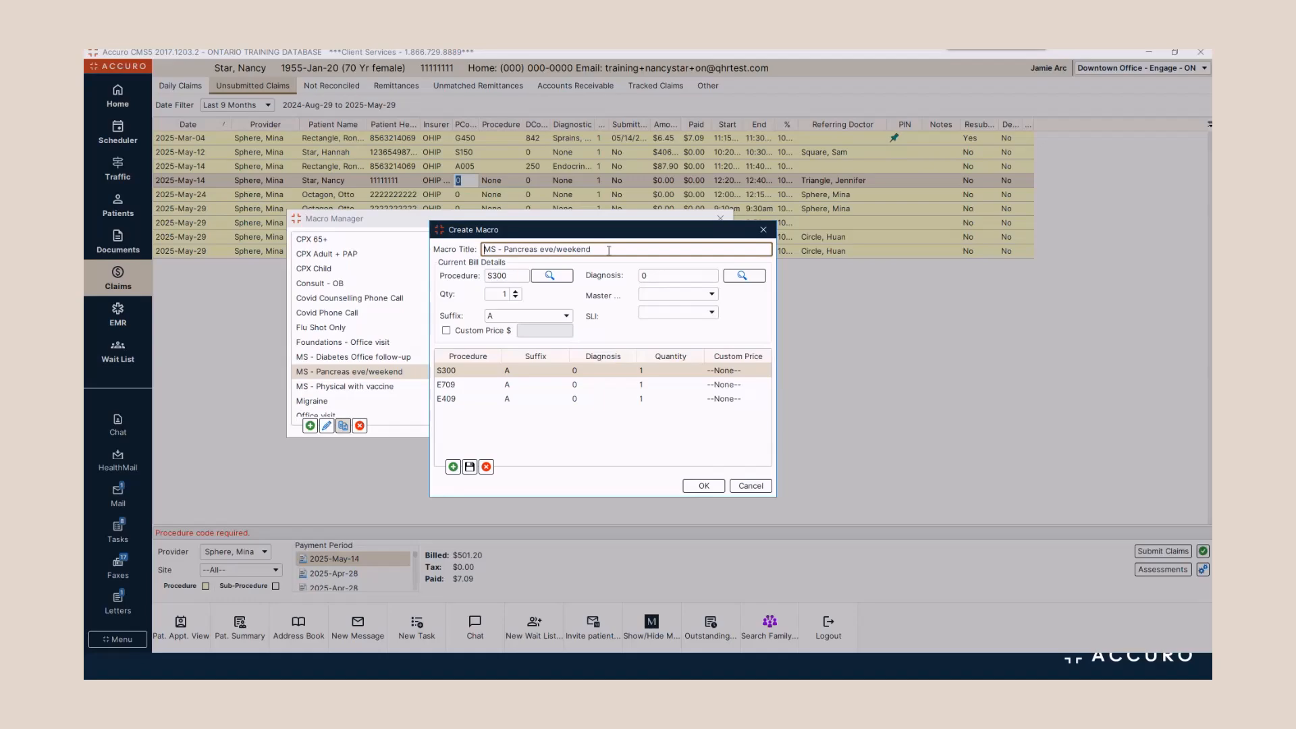
text(-home)
Add procedure code K070 as a billing line in the "MS - Pancreas eve/weekend-home" macro, save it and close the Macro Manager.
click(470, 401)
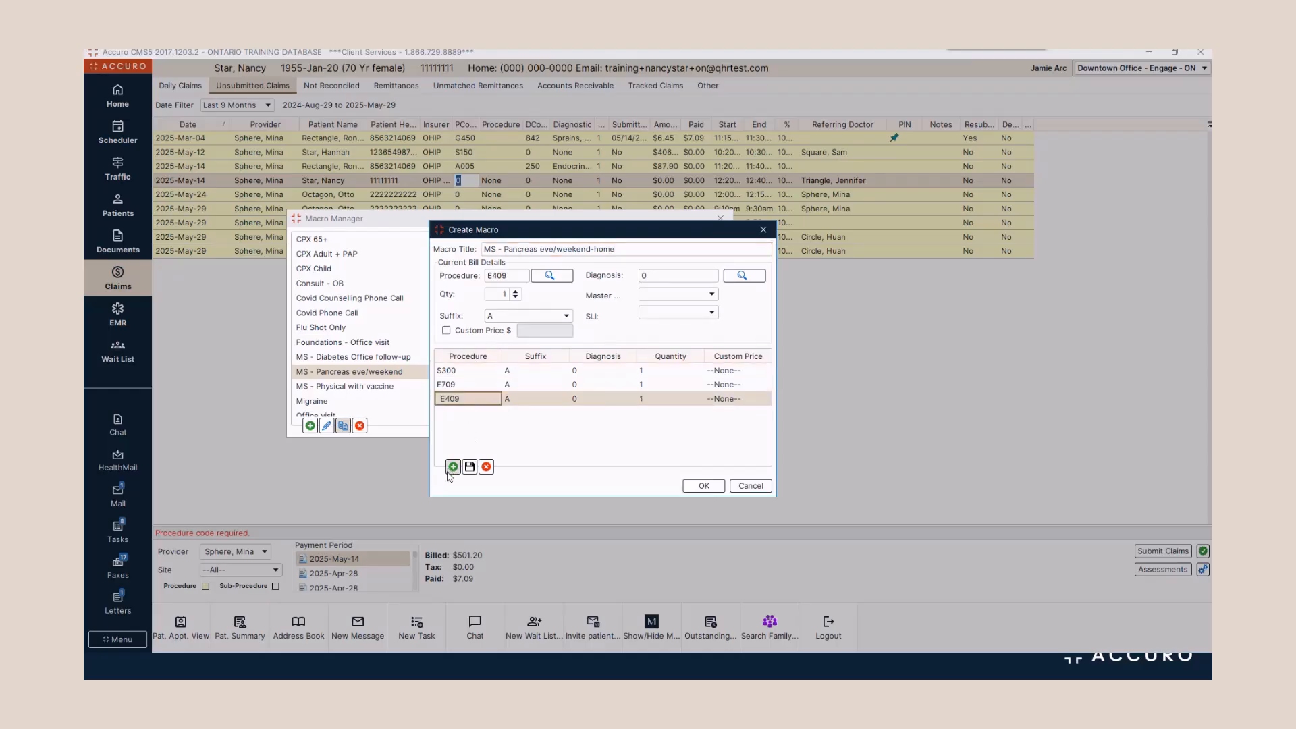
click(451, 468)
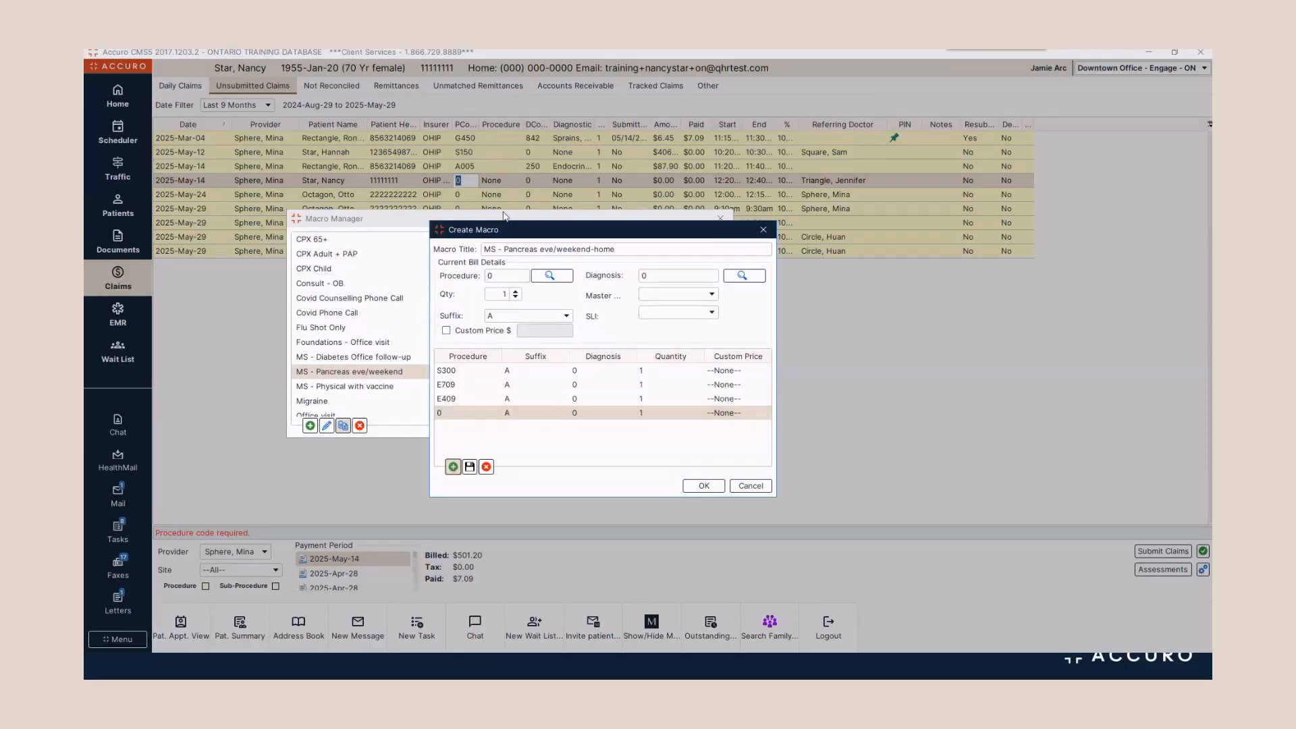
click(491, 276)
text(K070)
click(710, 486)
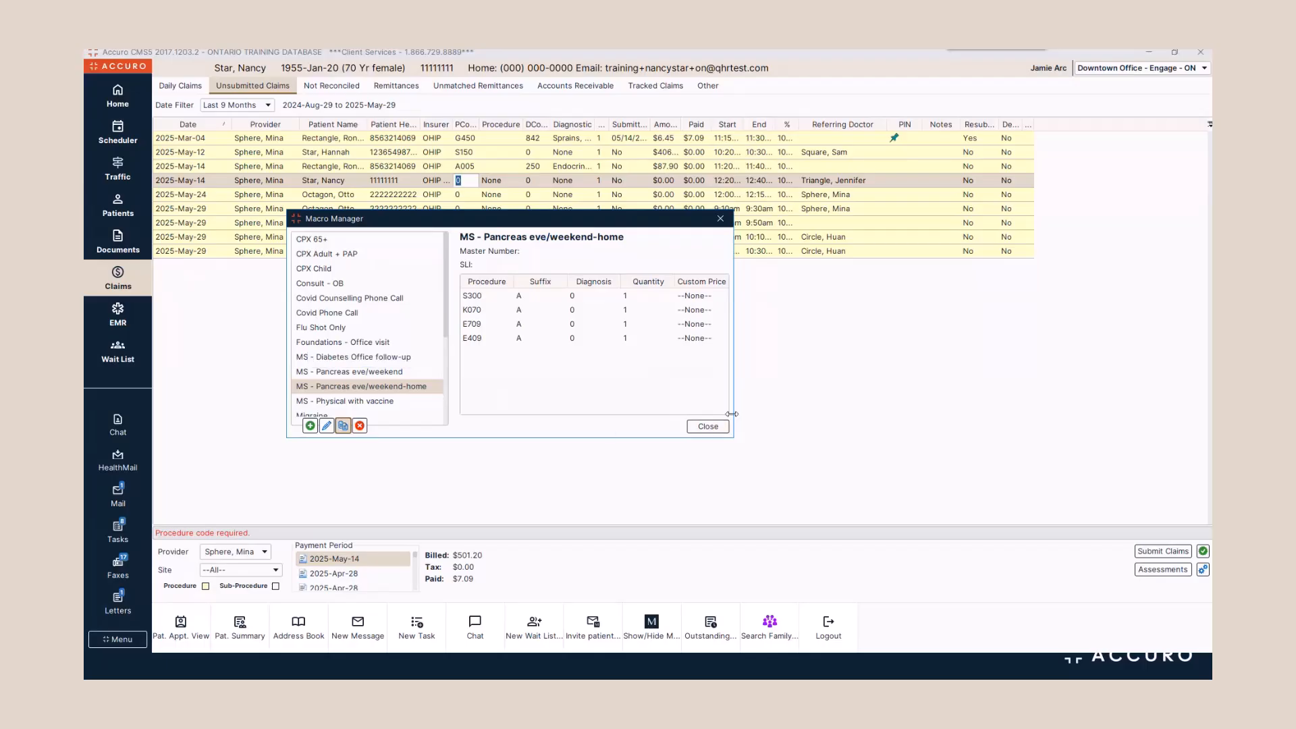
click(708, 426)
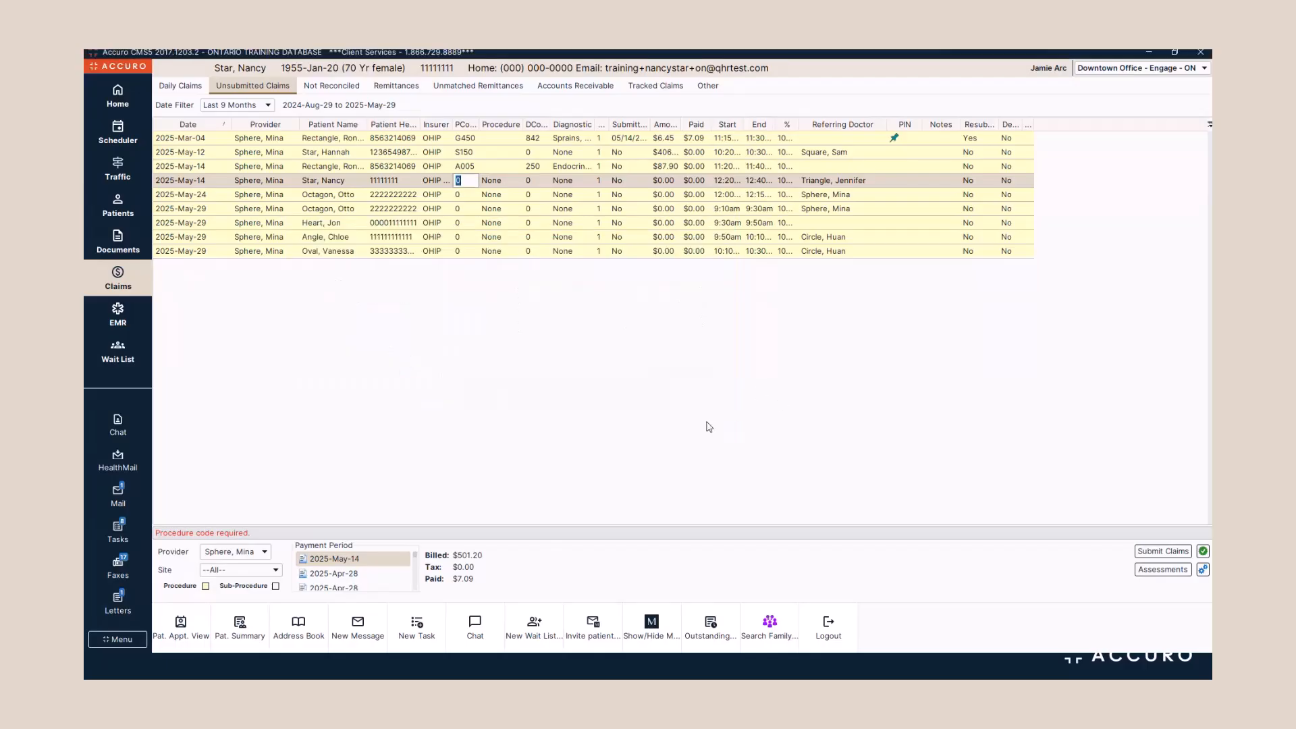
Set the diagnostic code of the 2025-May-24 unsubmitted claim to 577, Diseases of pancreas.
click(464, 193)
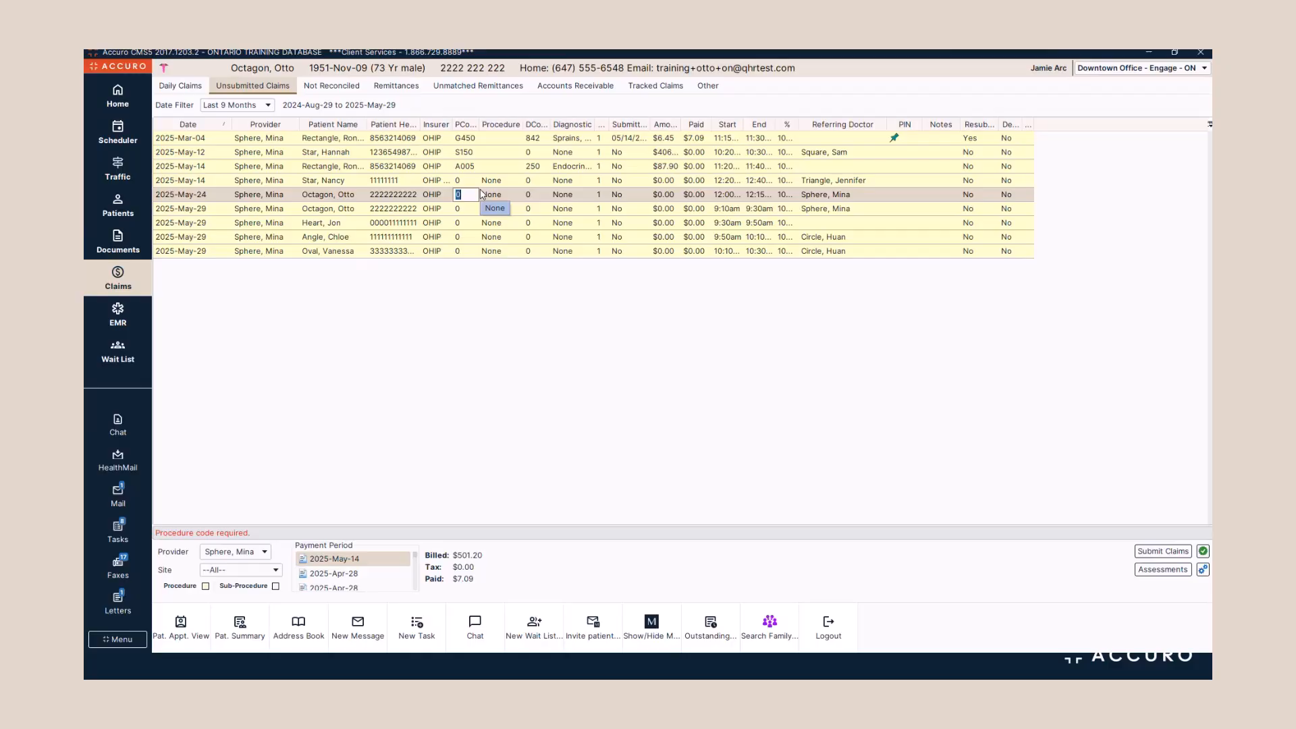
click(527, 195)
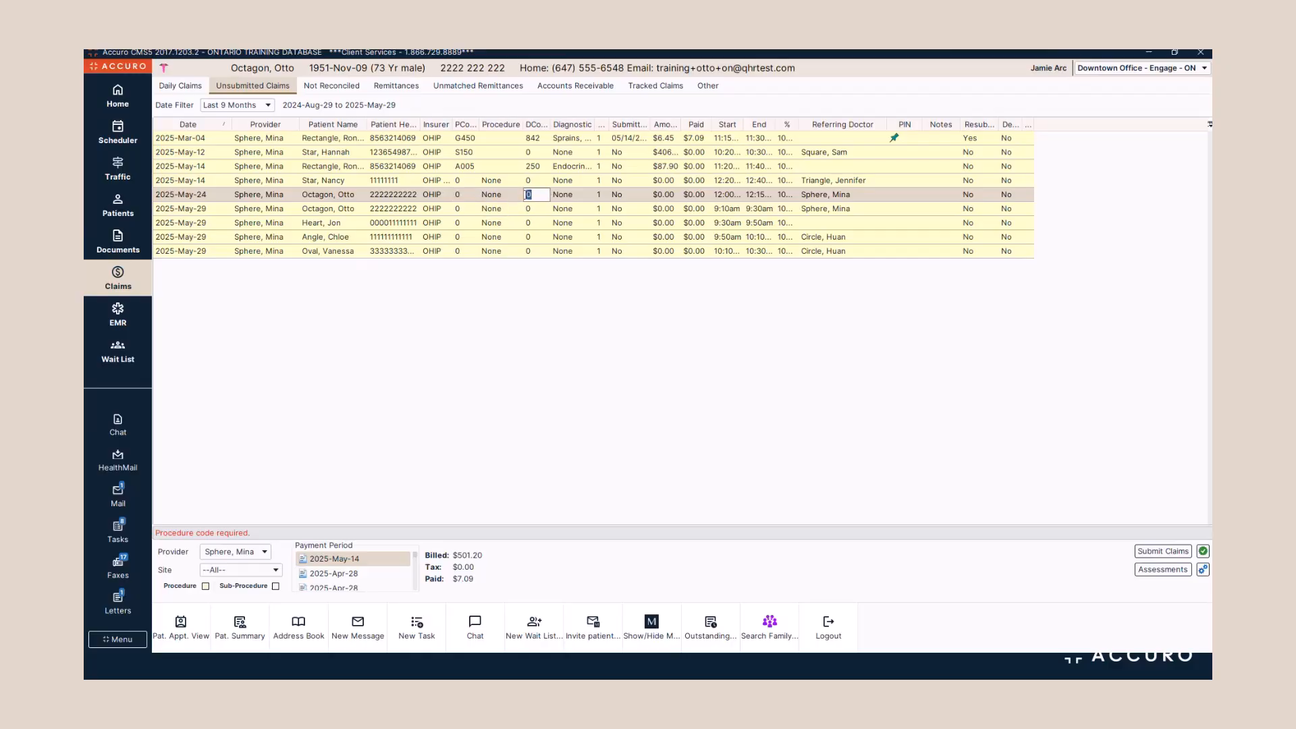
text(577)
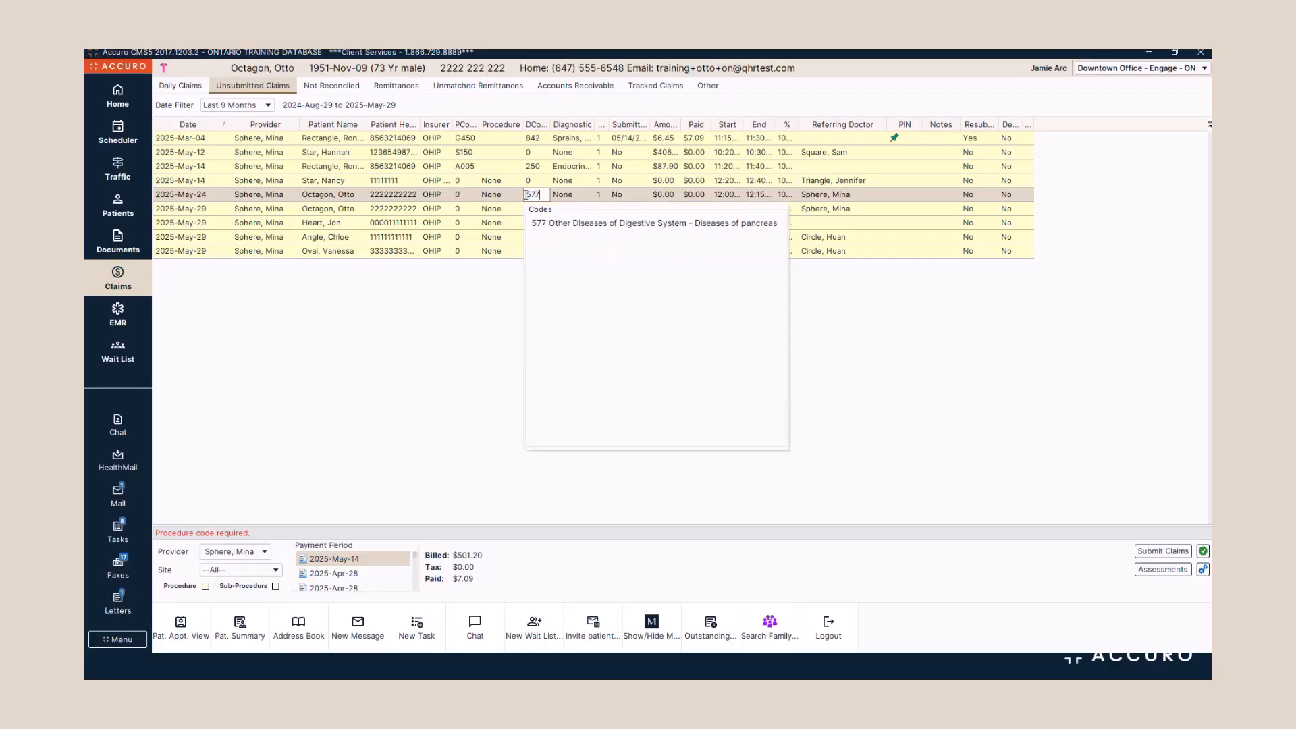
key(Return)
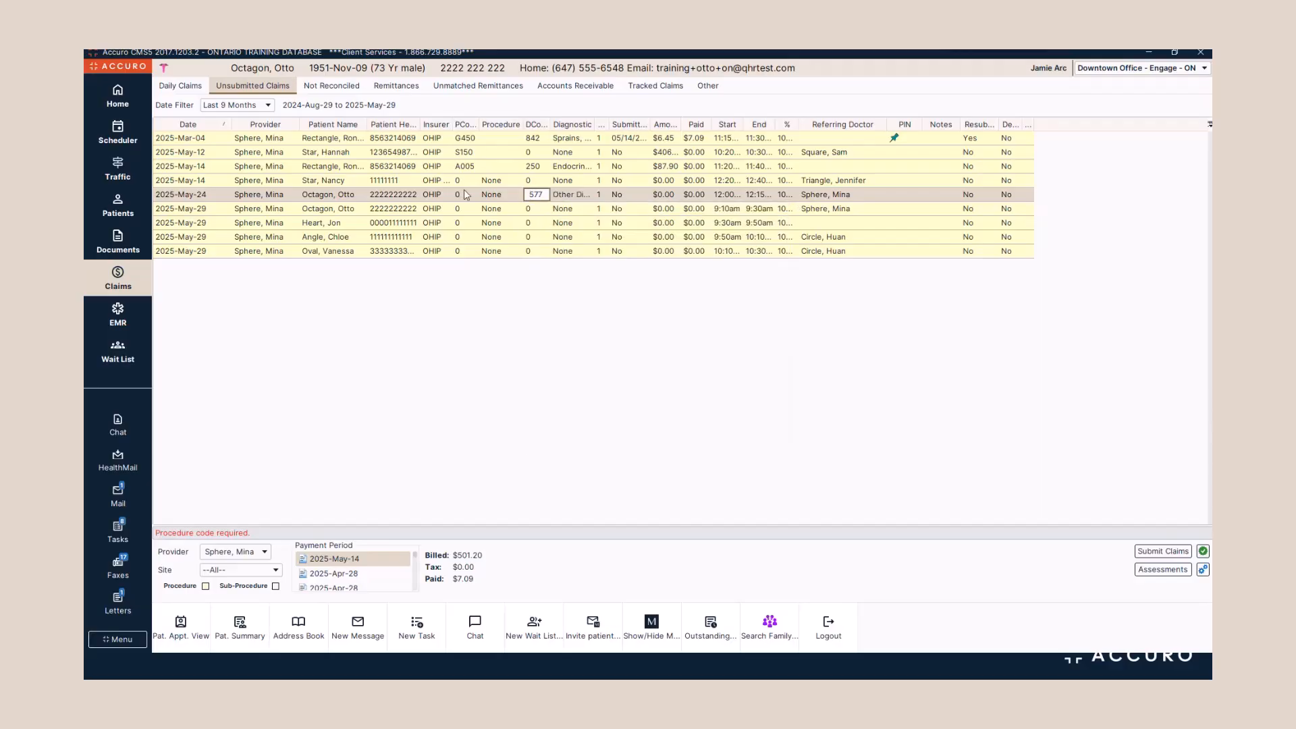
Apply the "MS - Pancreas eve/weekend-home" macro as the procedure code of the 2025-May-24 claim.
click(465, 194)
text(ma)
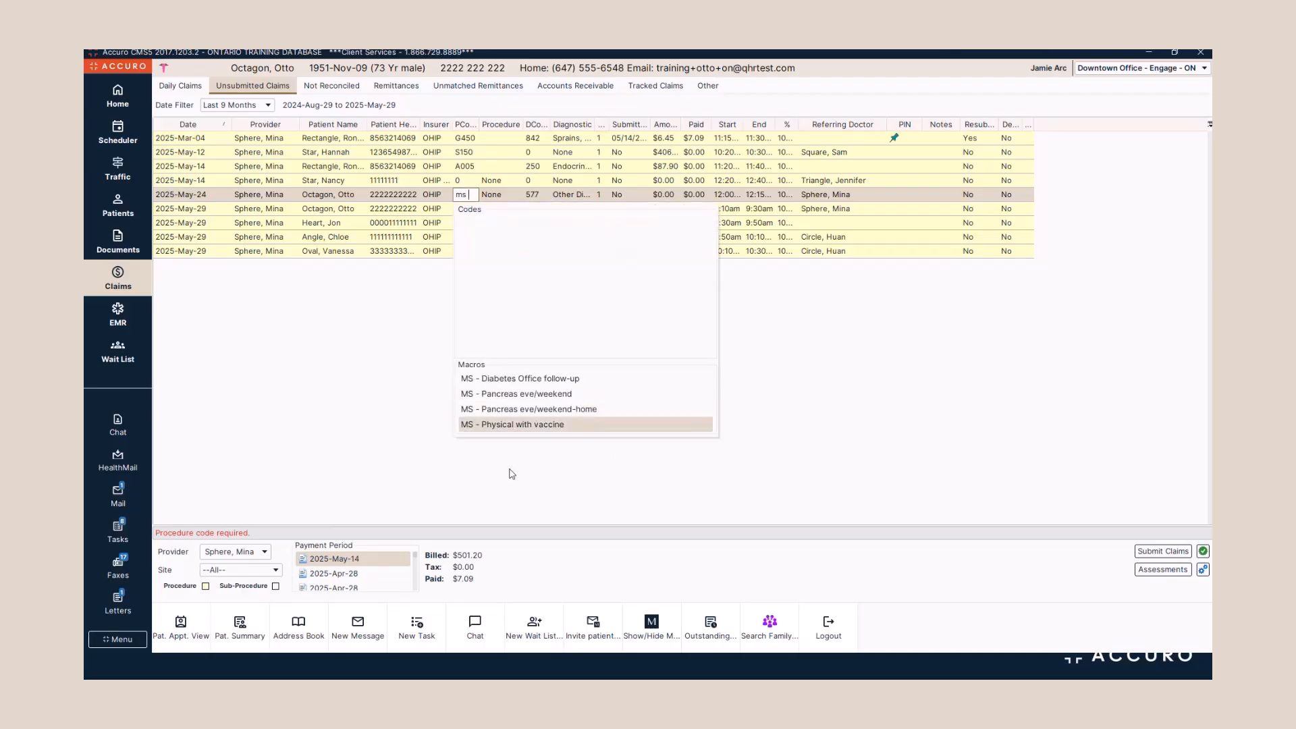
click(583, 411)
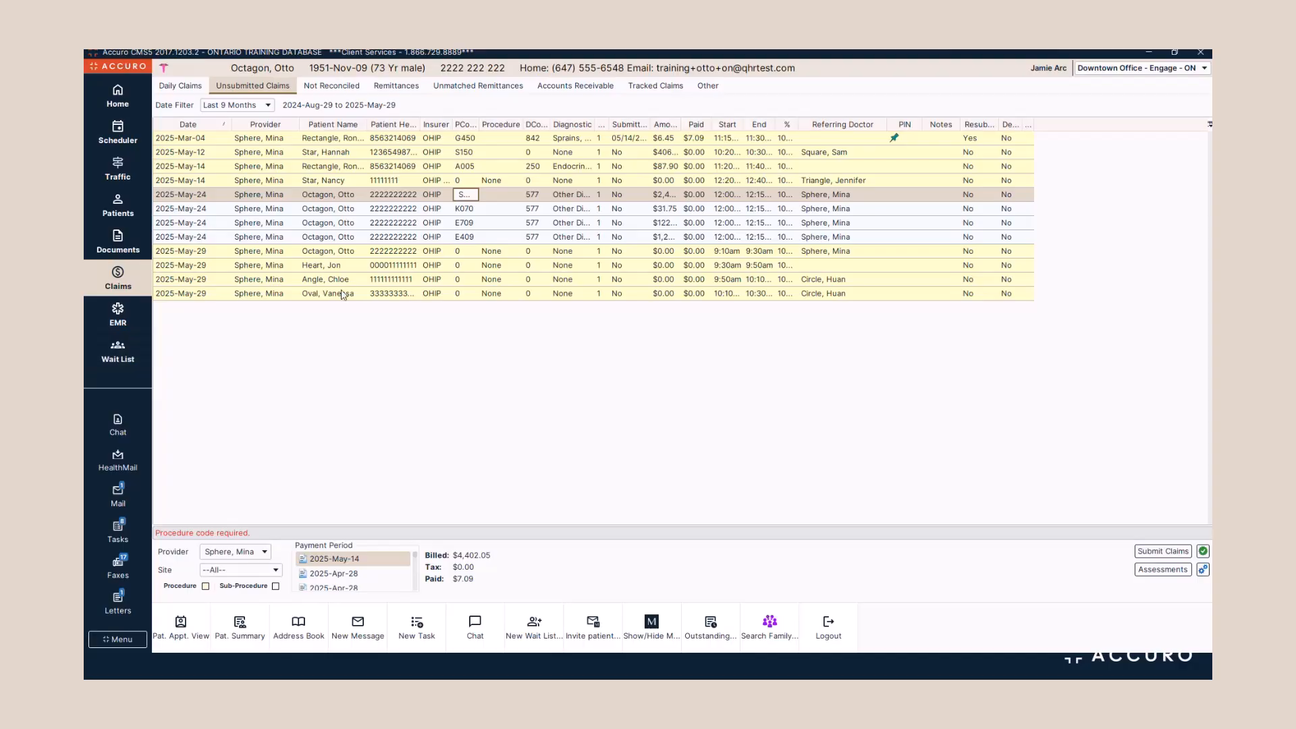
Open the EMR day sheet and preview the "MS - Diabetes Office follow-up" macro for the 9:10am appointment.
click(116, 323)
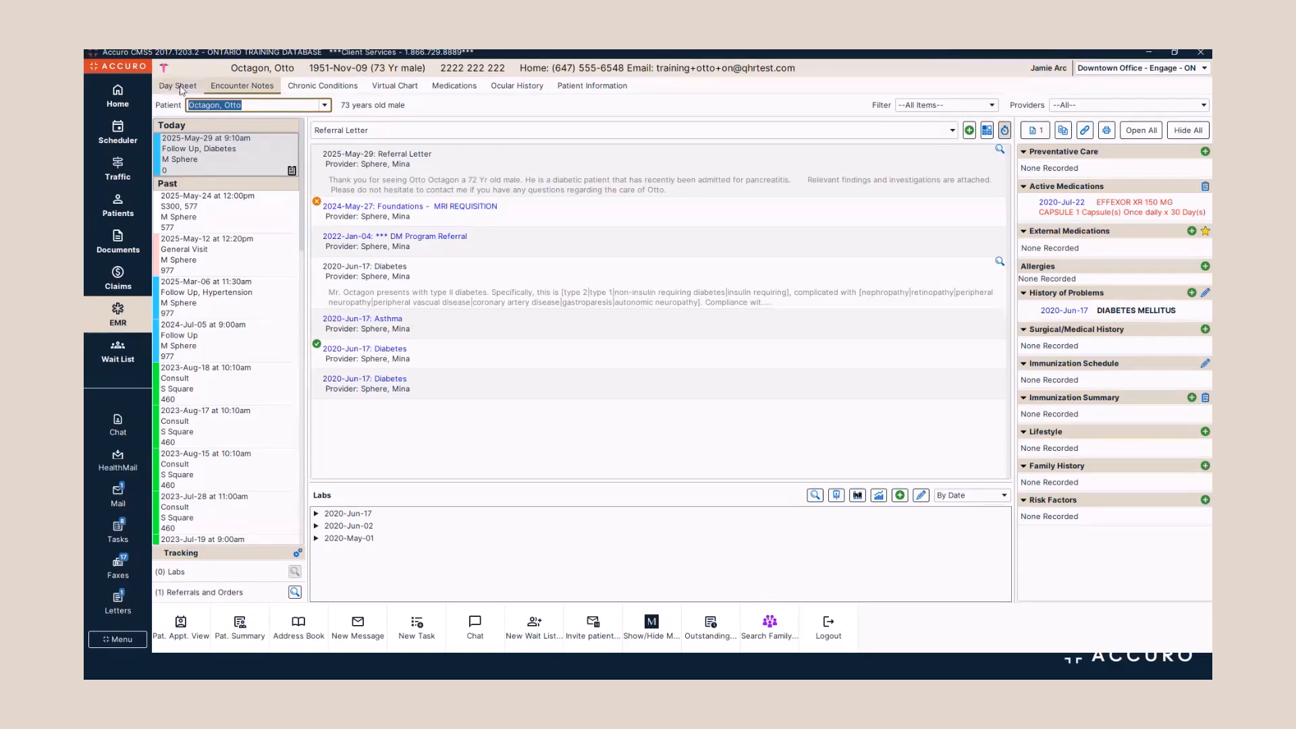
click(179, 86)
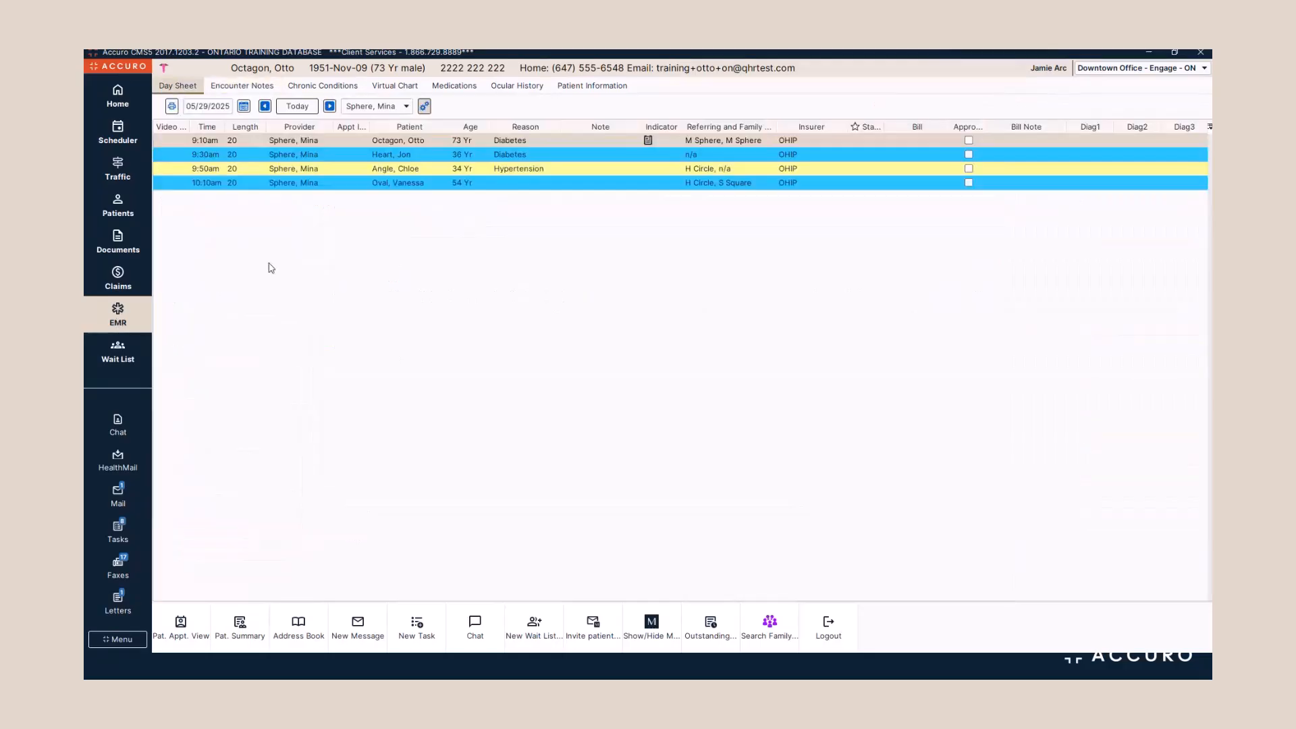
right_click(483, 140)
click(510, 161)
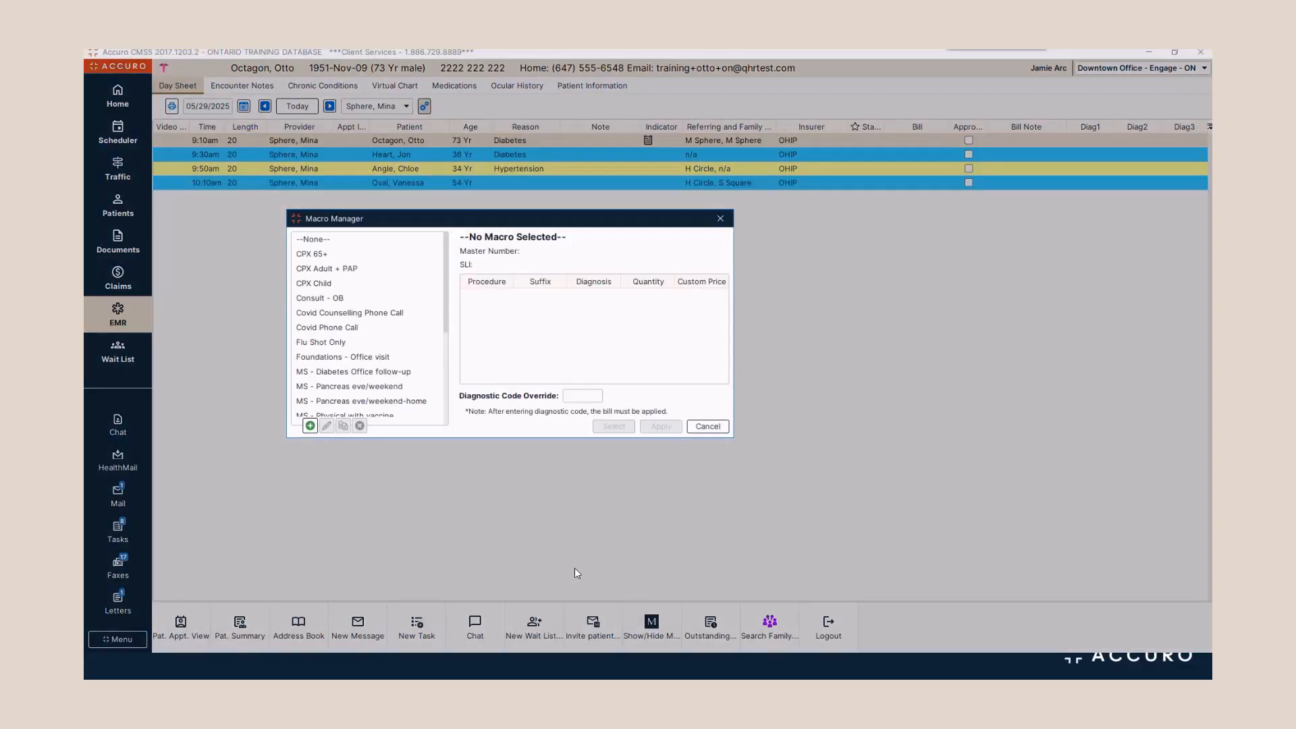
click(353, 375)
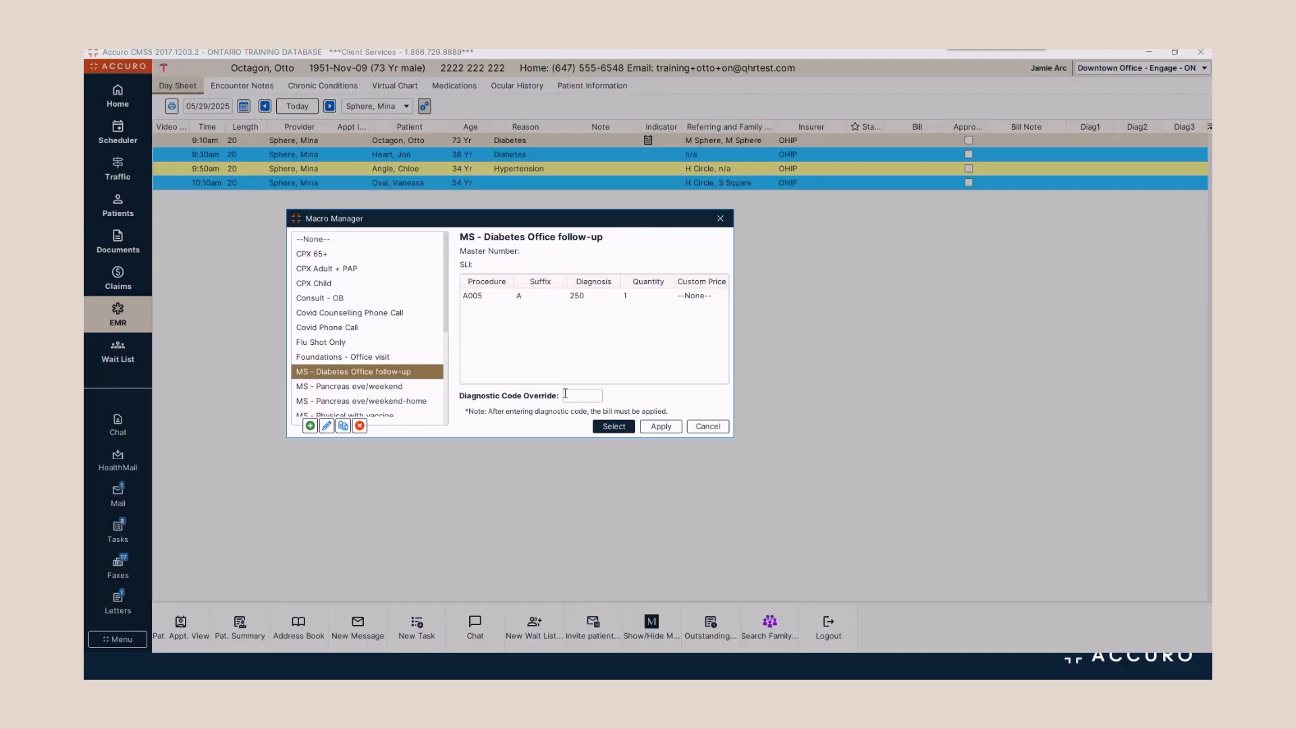
click(661, 428)
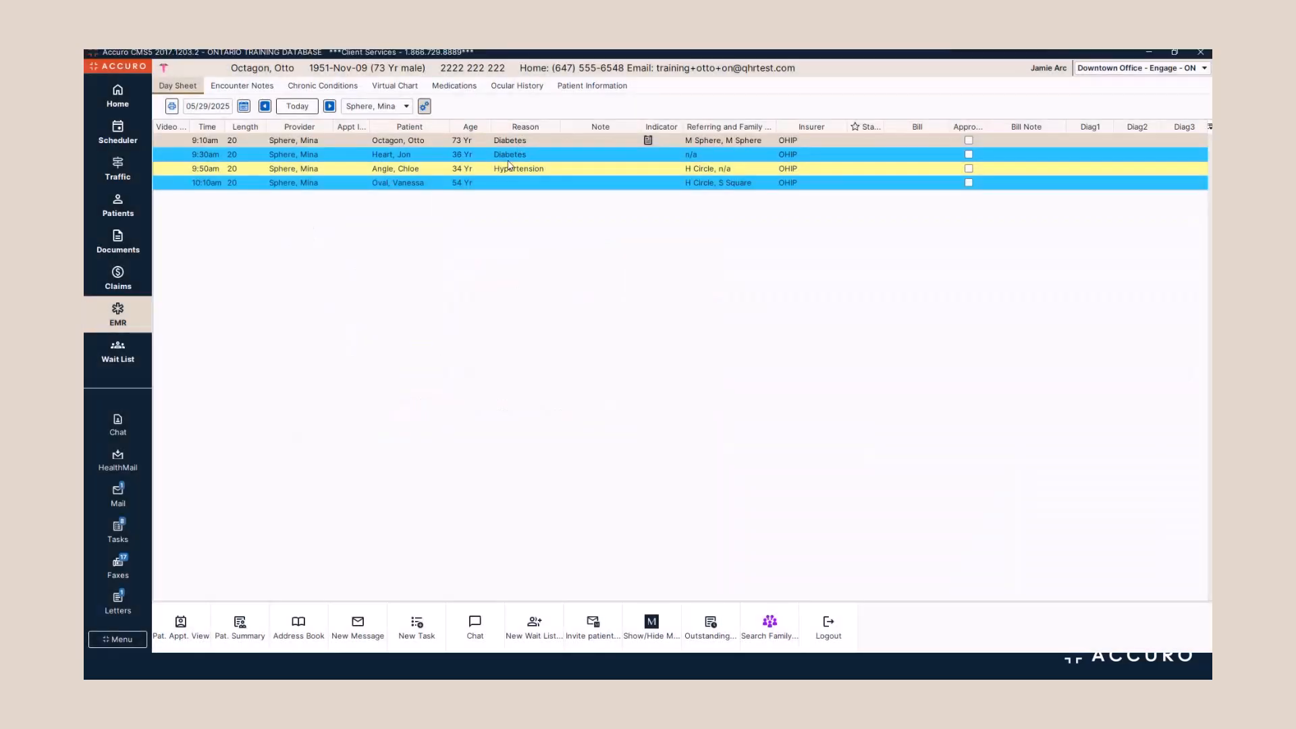
Apply the "MS - Diabetes Office follow-up" macro to both the 9:10am and 9:30am diabetes appointments at once.
double_click(512, 139)
double_click(515, 154)
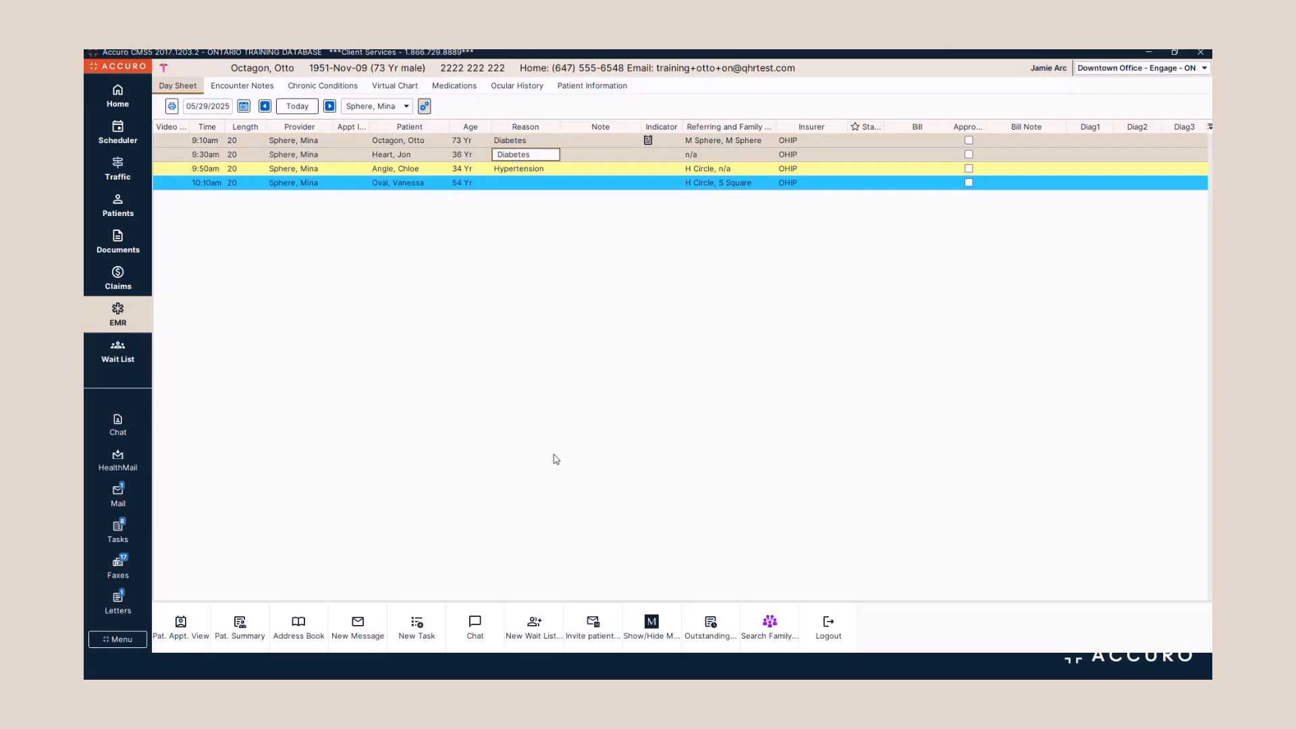
right_click(532, 158)
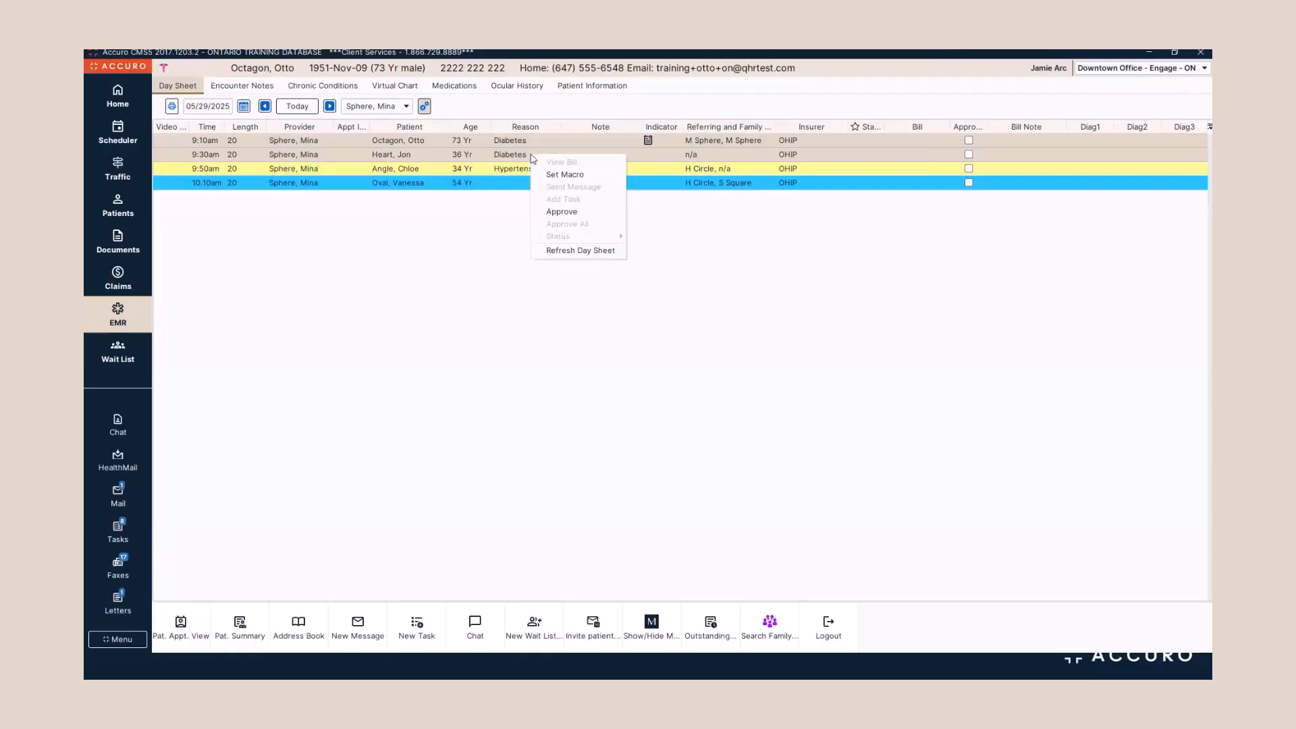
click(553, 177)
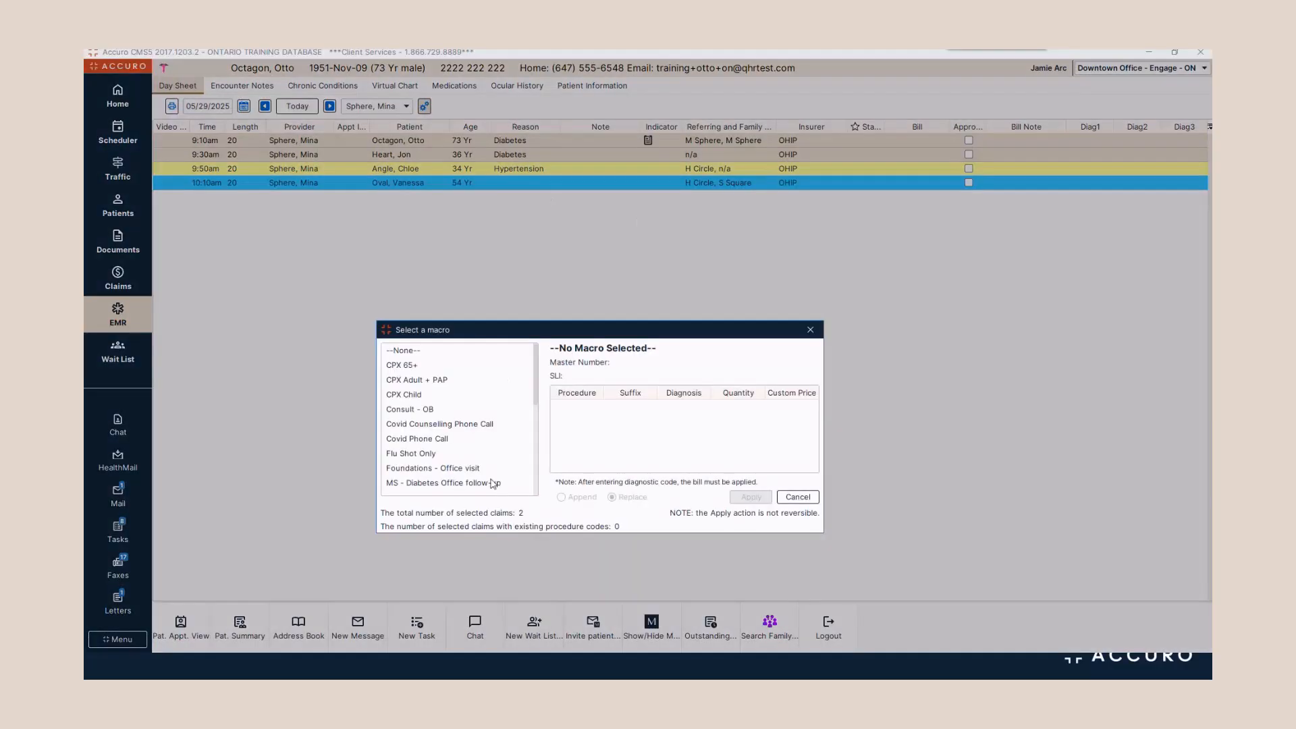
click(463, 484)
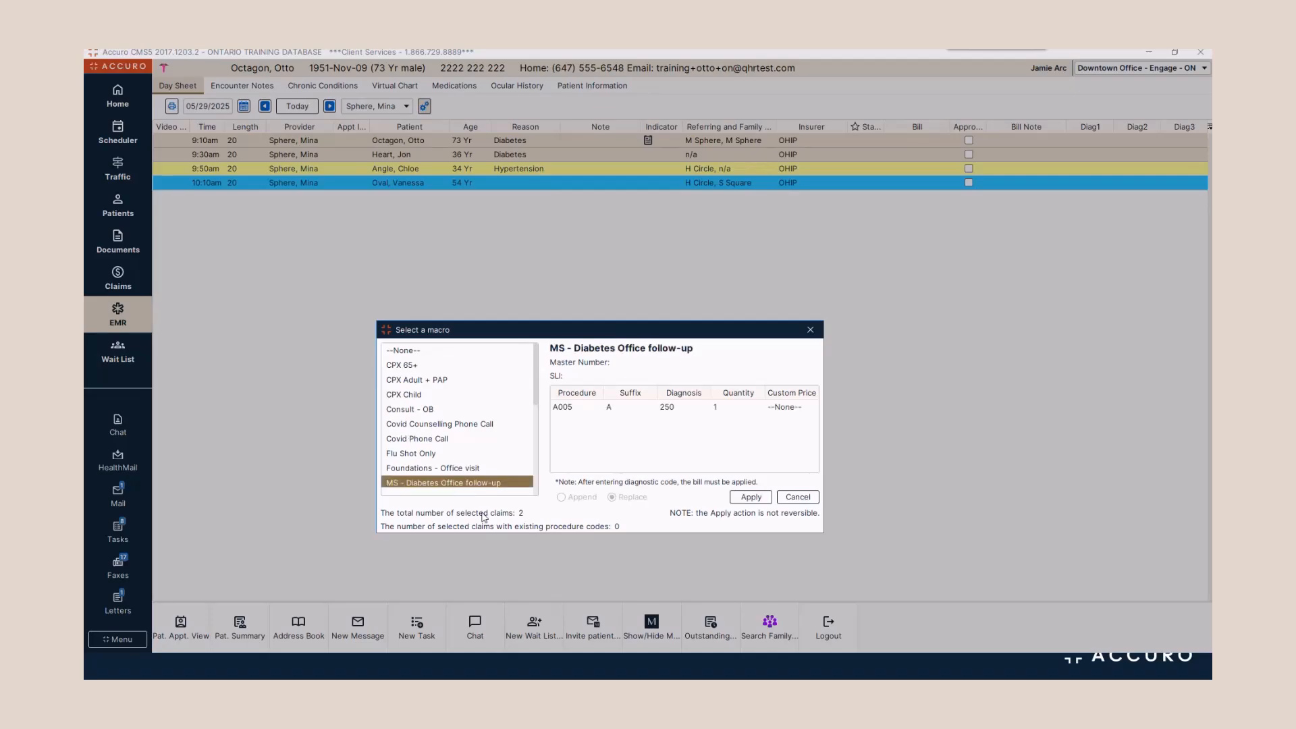
scroll(429, 390, down, 3)
scroll(429, 390, up, 1)
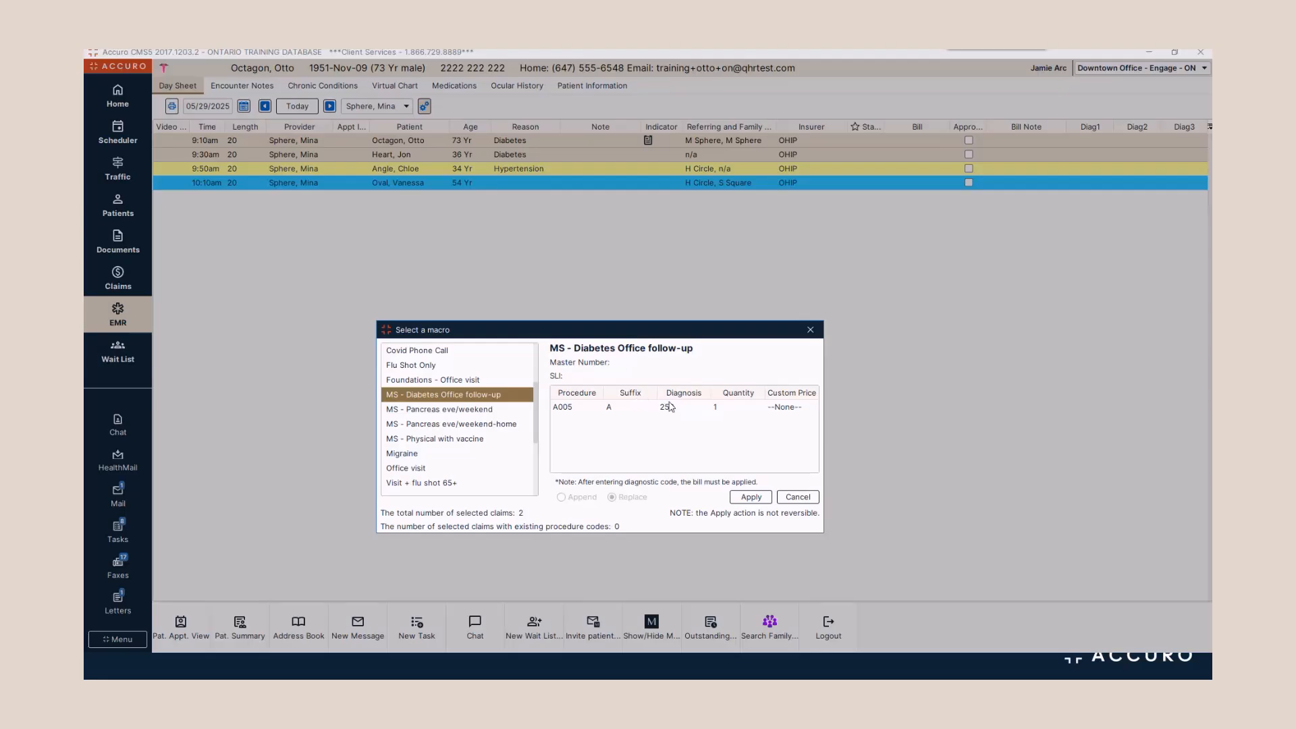
click(751, 497)
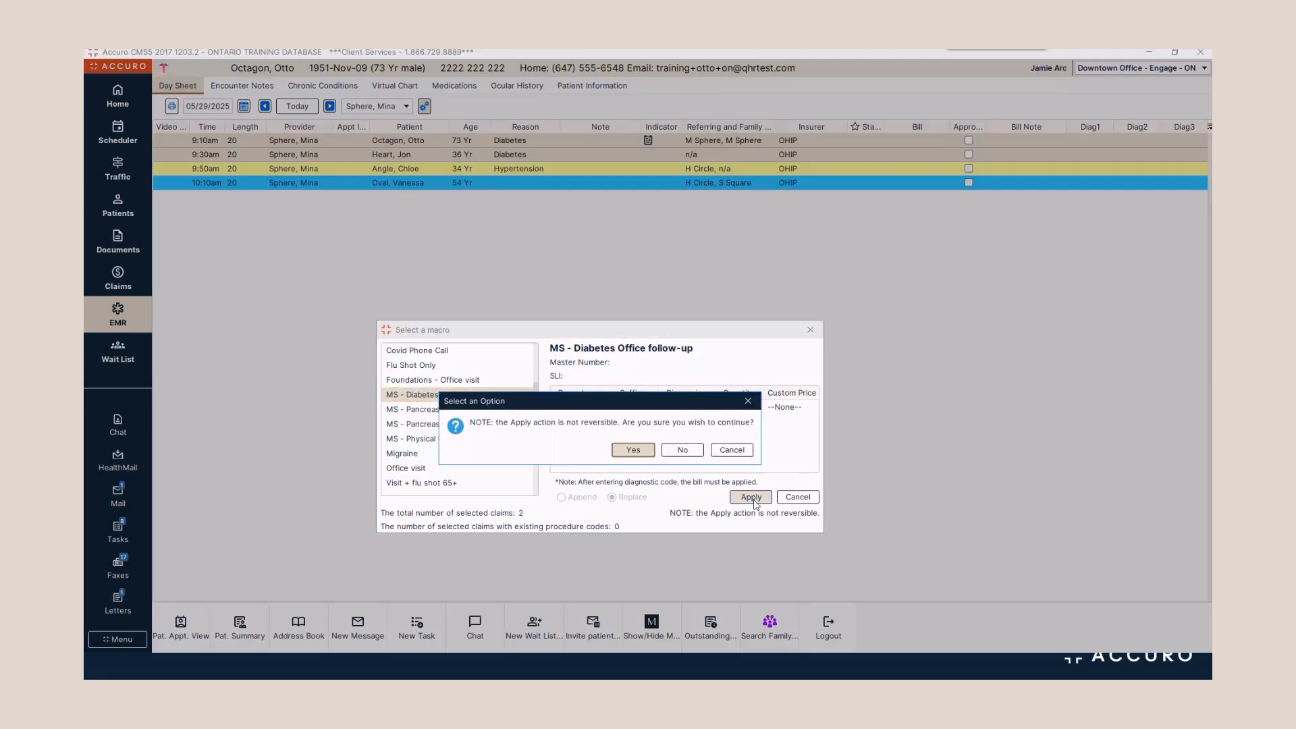
click(640, 451)
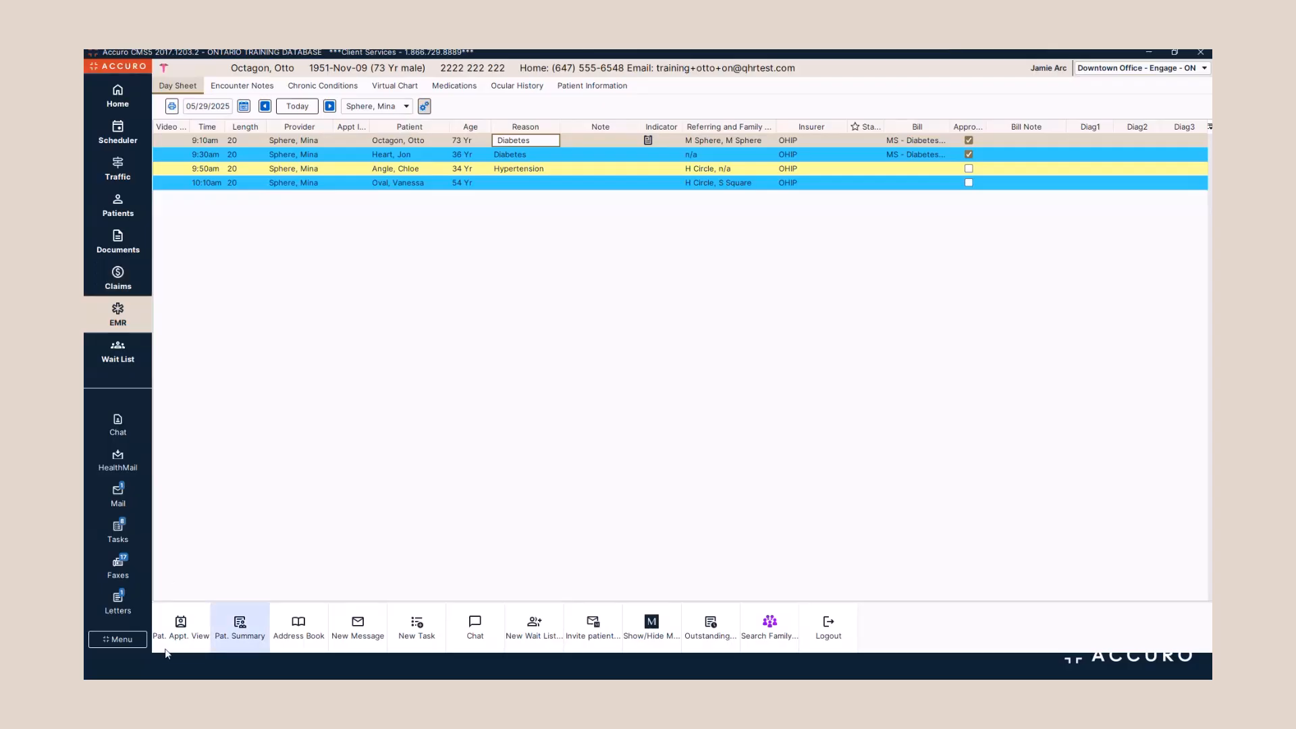
Find the Billing Rules and create a new rule of the type Billed Within Date Range.
click(123, 645)
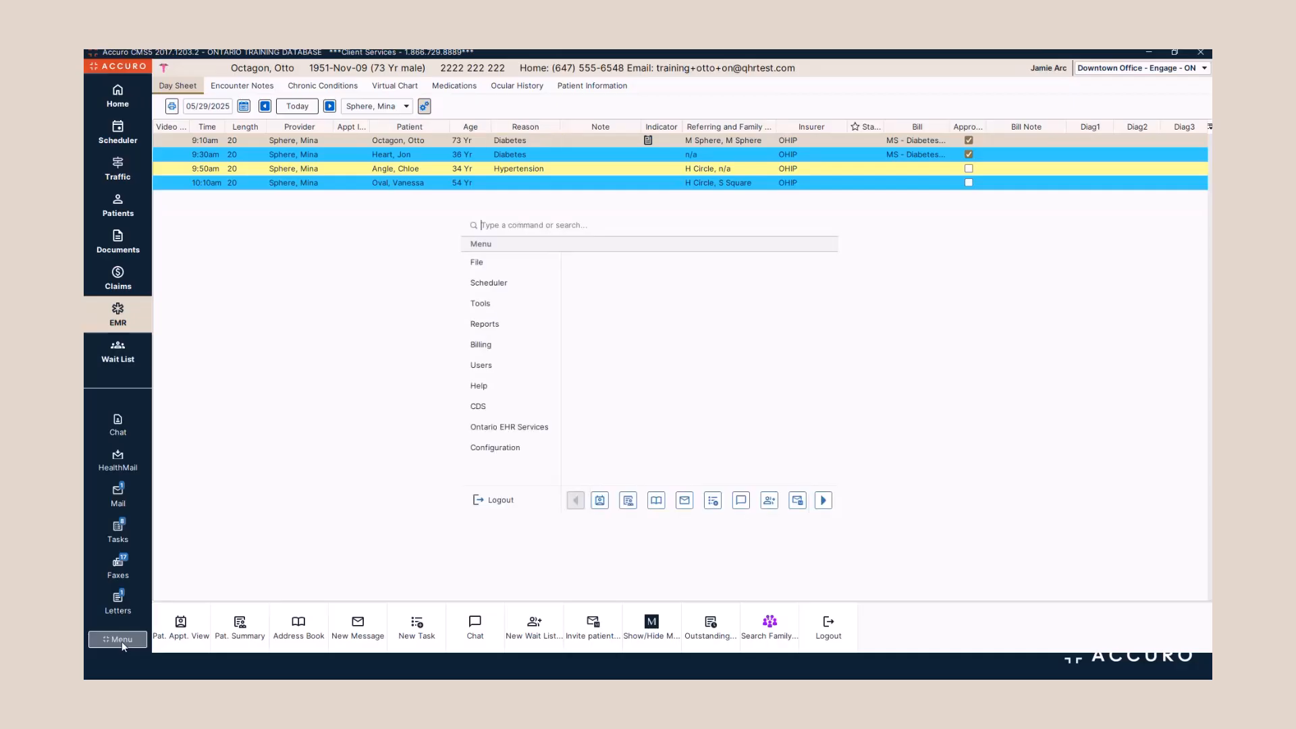
text(rule)
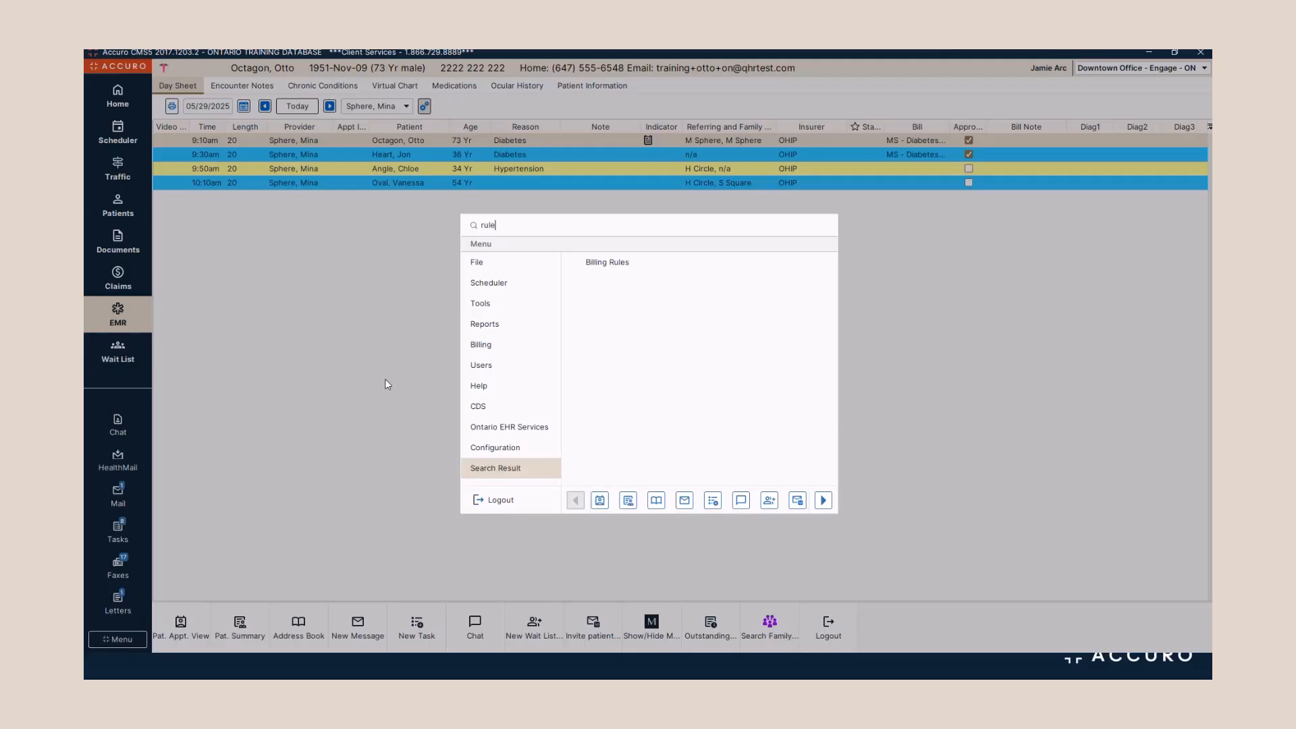
click(611, 264)
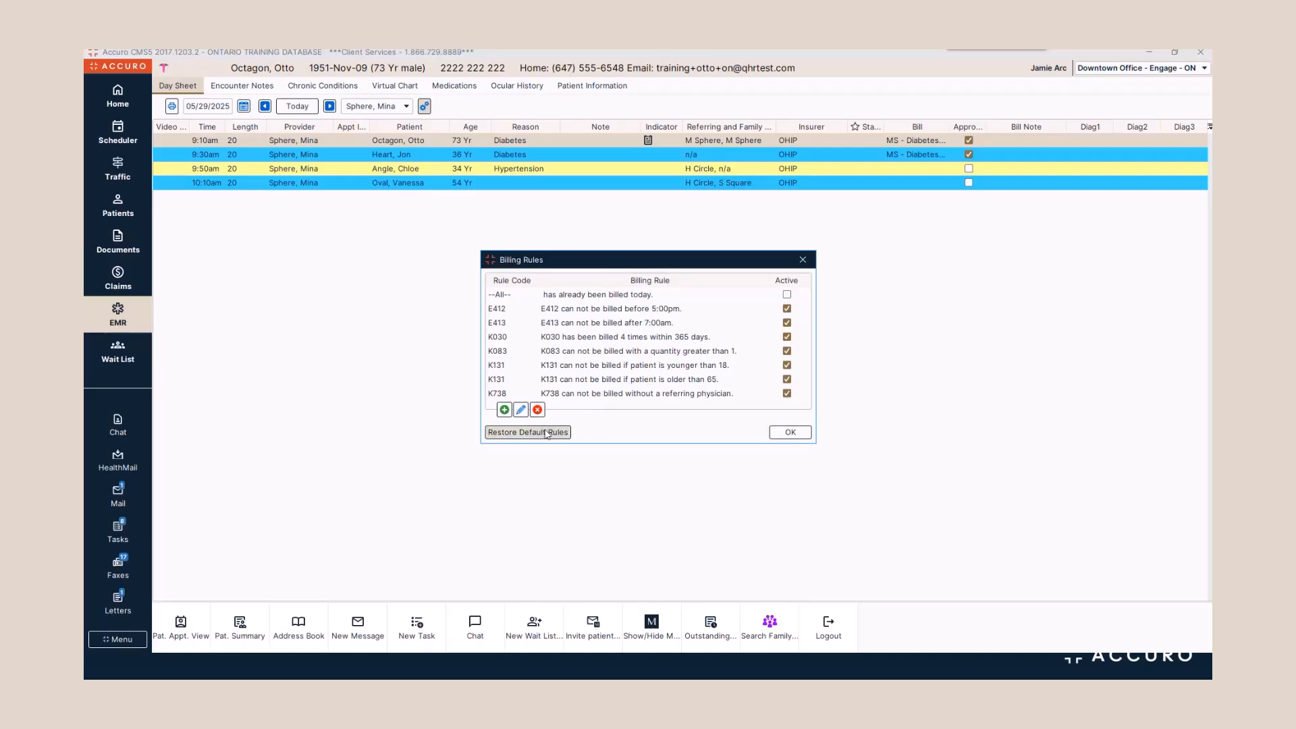
click(505, 410)
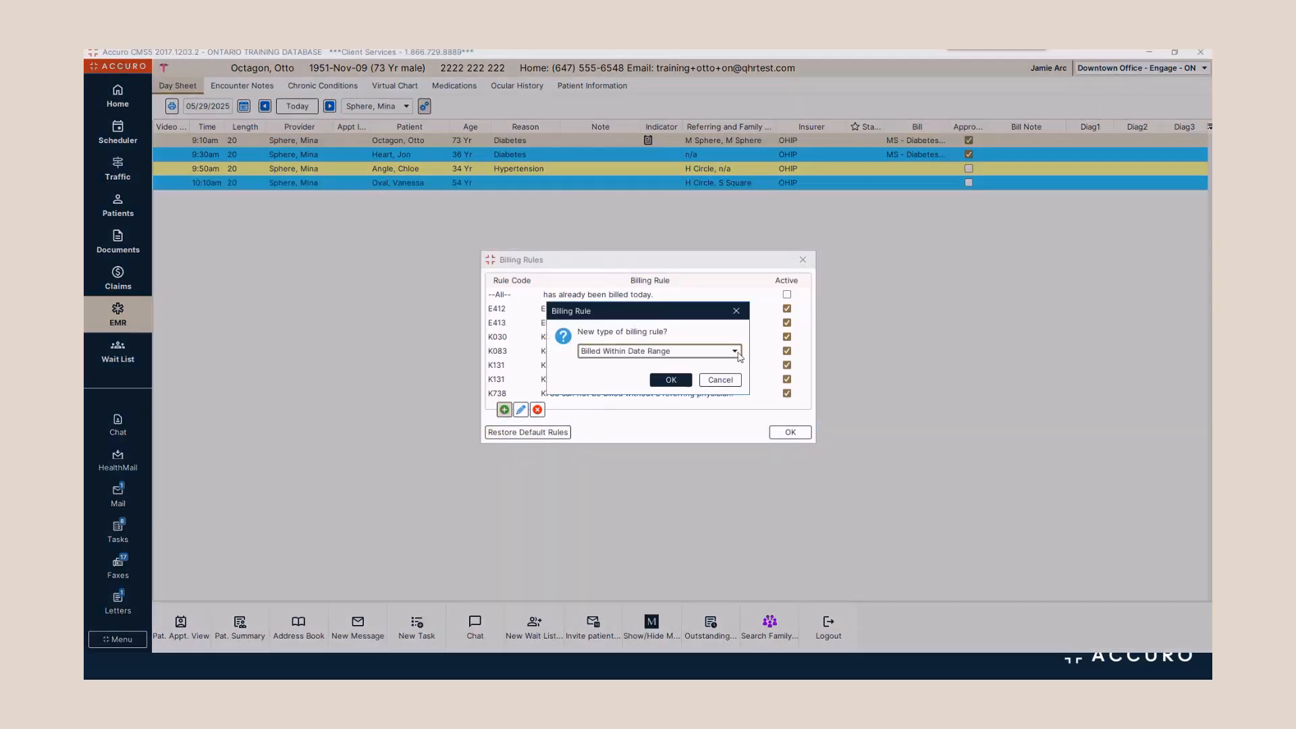
click(736, 352)
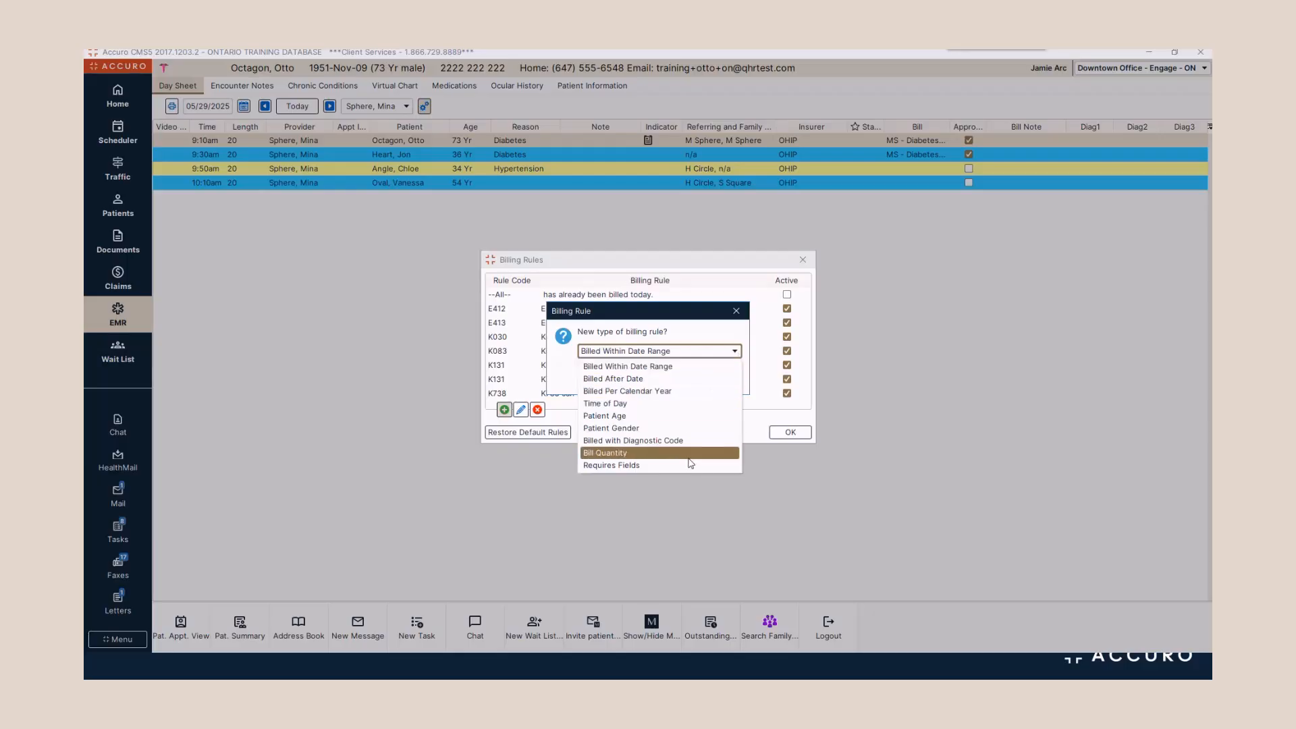
click(678, 356)
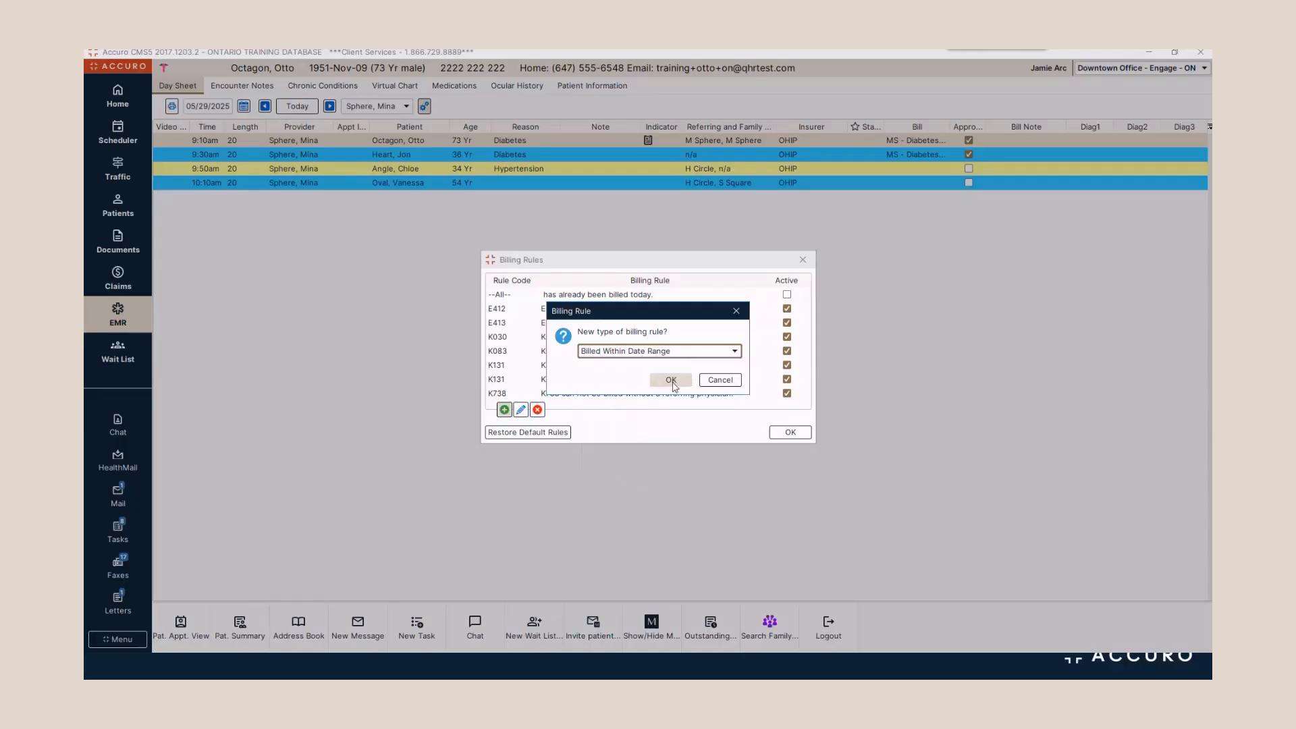
click(671, 381)
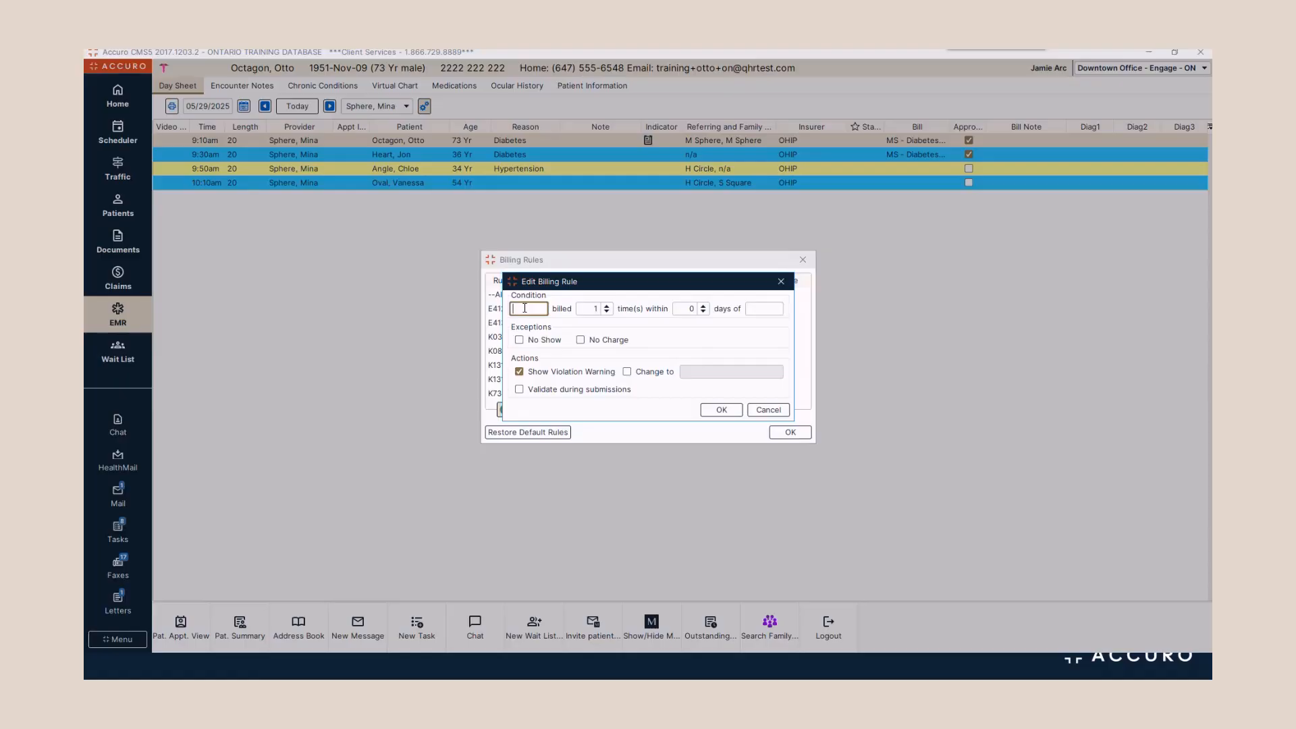
Set the new rule's condition to code A425 billed 1 time within 365 days.
text(A425)
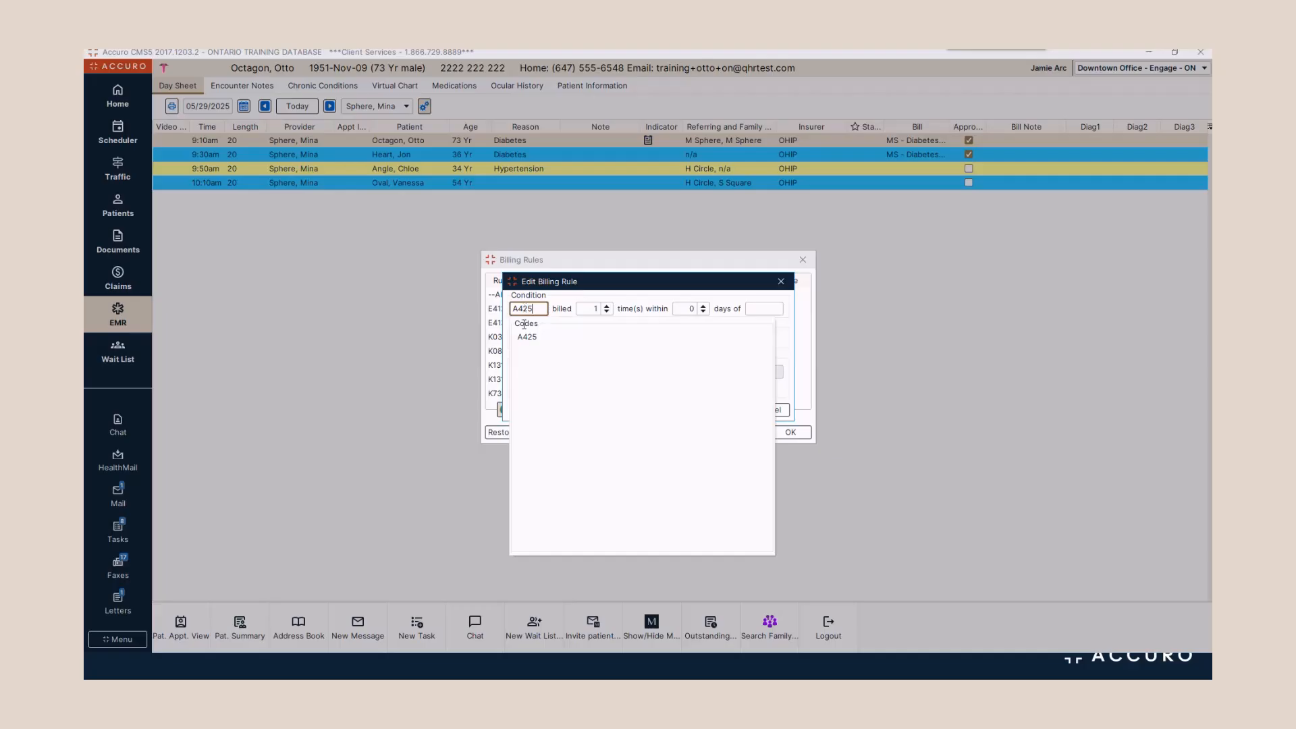
click(556, 342)
key(Tab)
key(Tab)
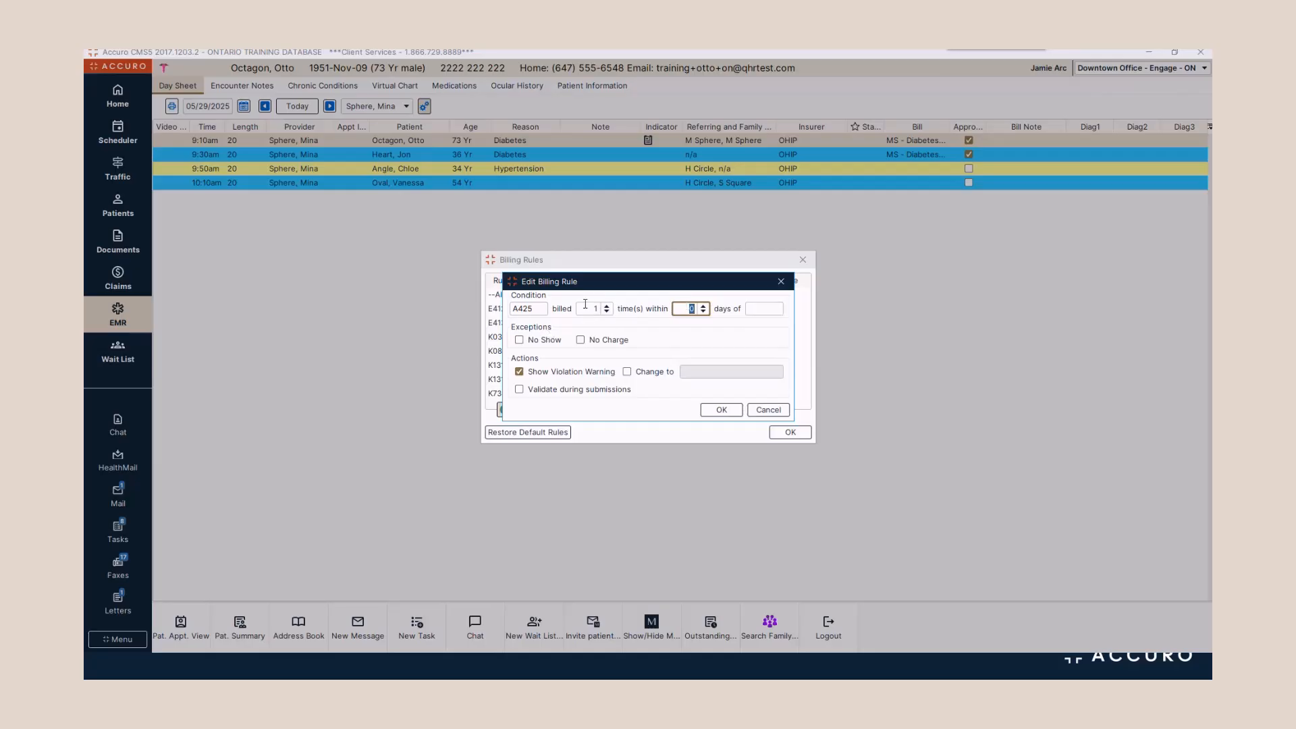
text(365)
Add No Show and No Charge exceptions with Show Violation Warning enabled, then save the A425 rule and close the Billing Rules.
click(519, 340)
click(580, 340)
click(593, 373)
click(519, 371)
click(628, 372)
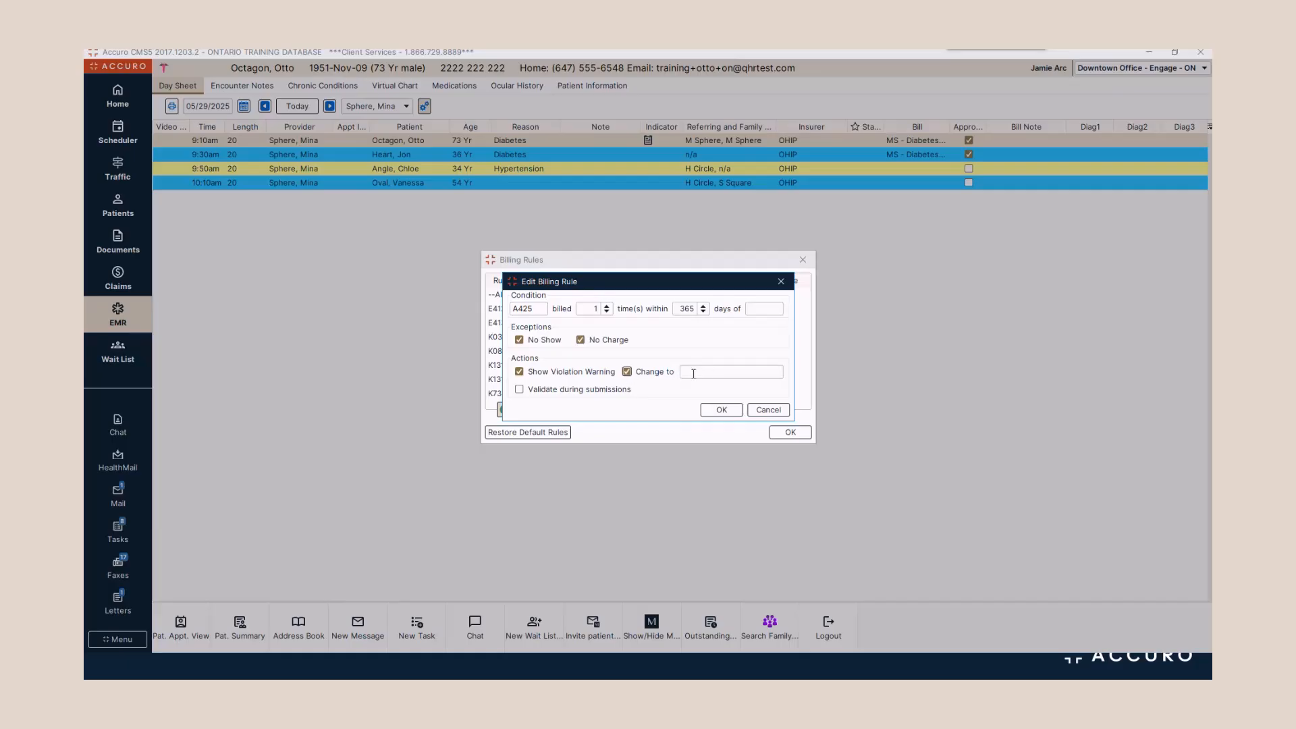
click(628, 372)
click(723, 411)
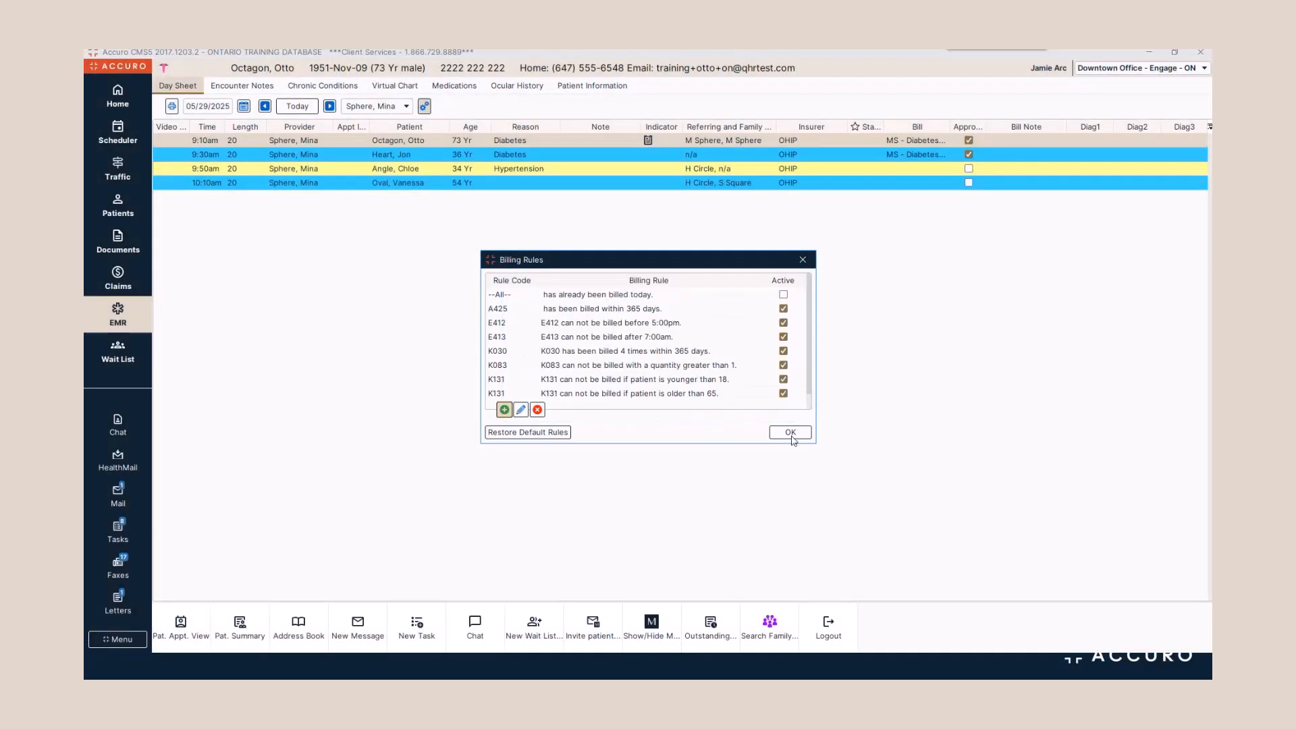
click(791, 433)
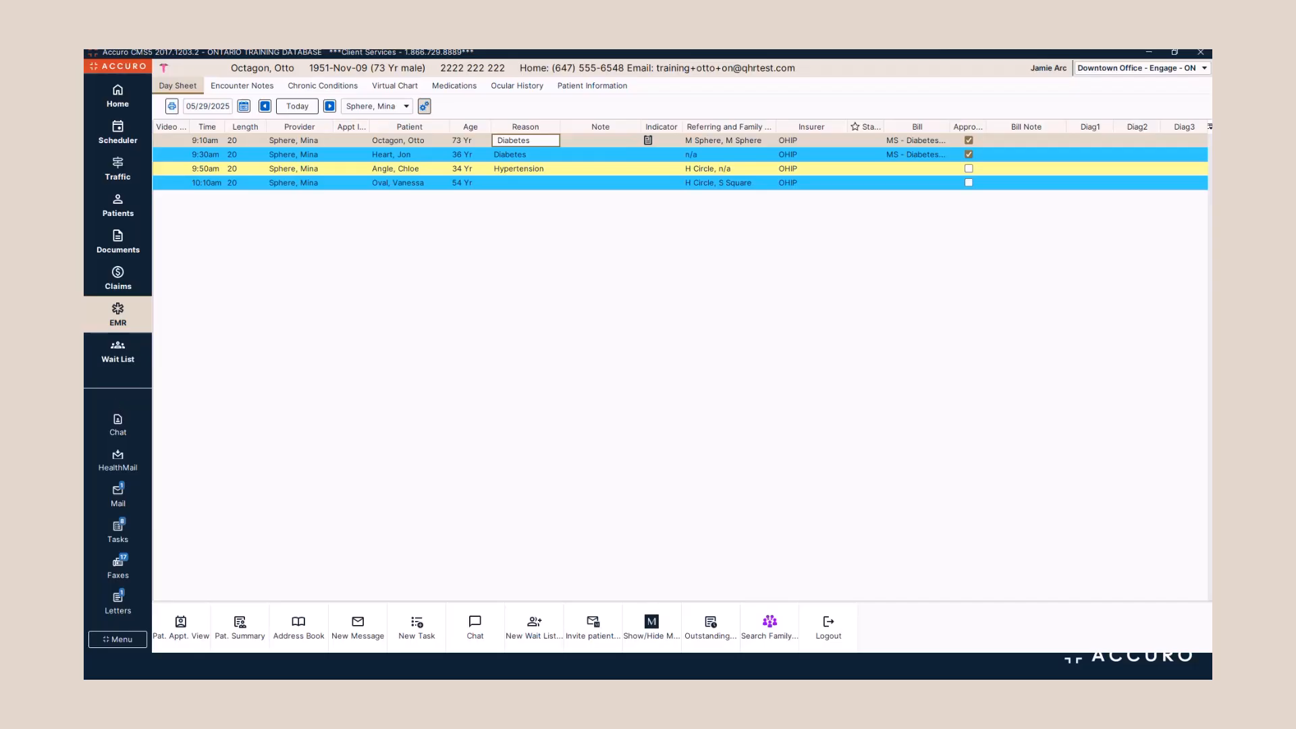
View the bill for the 9:50am hypertension appointment, enter procedure code A425 and acknowledge the billing validation.
right_click(486, 170)
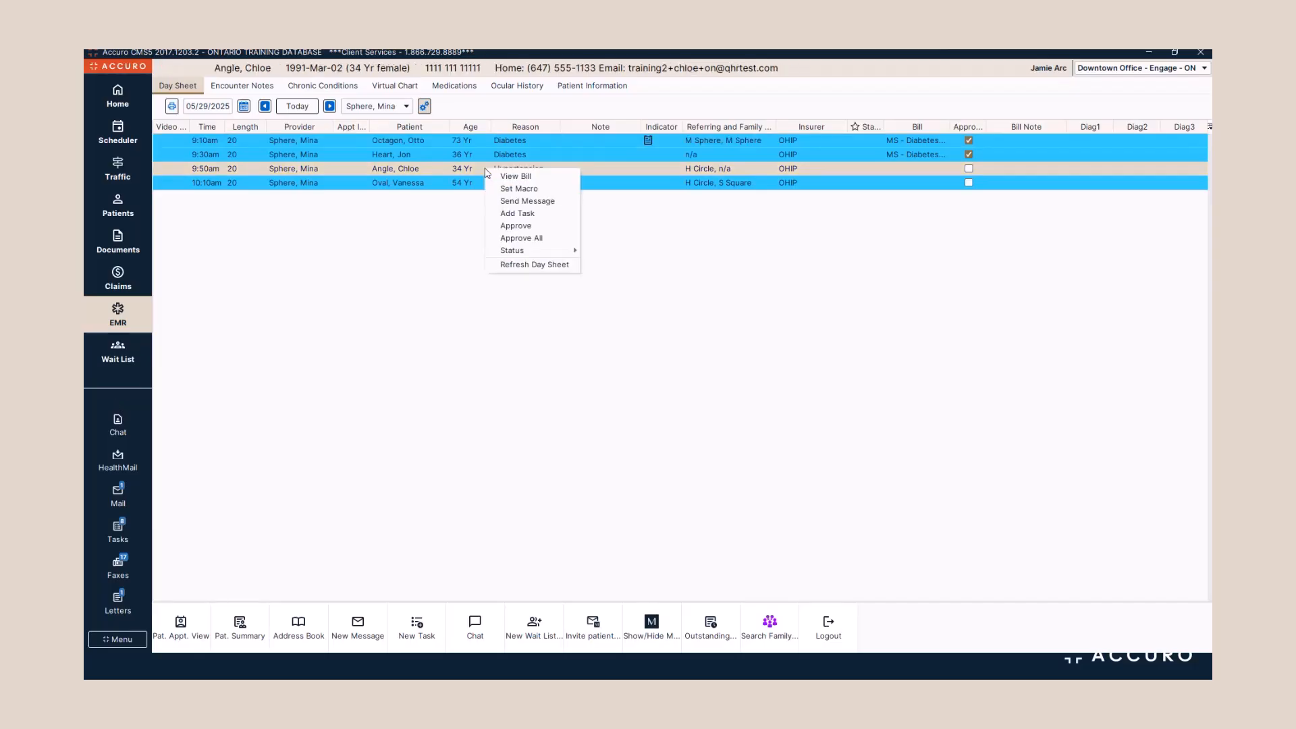
click(505, 177)
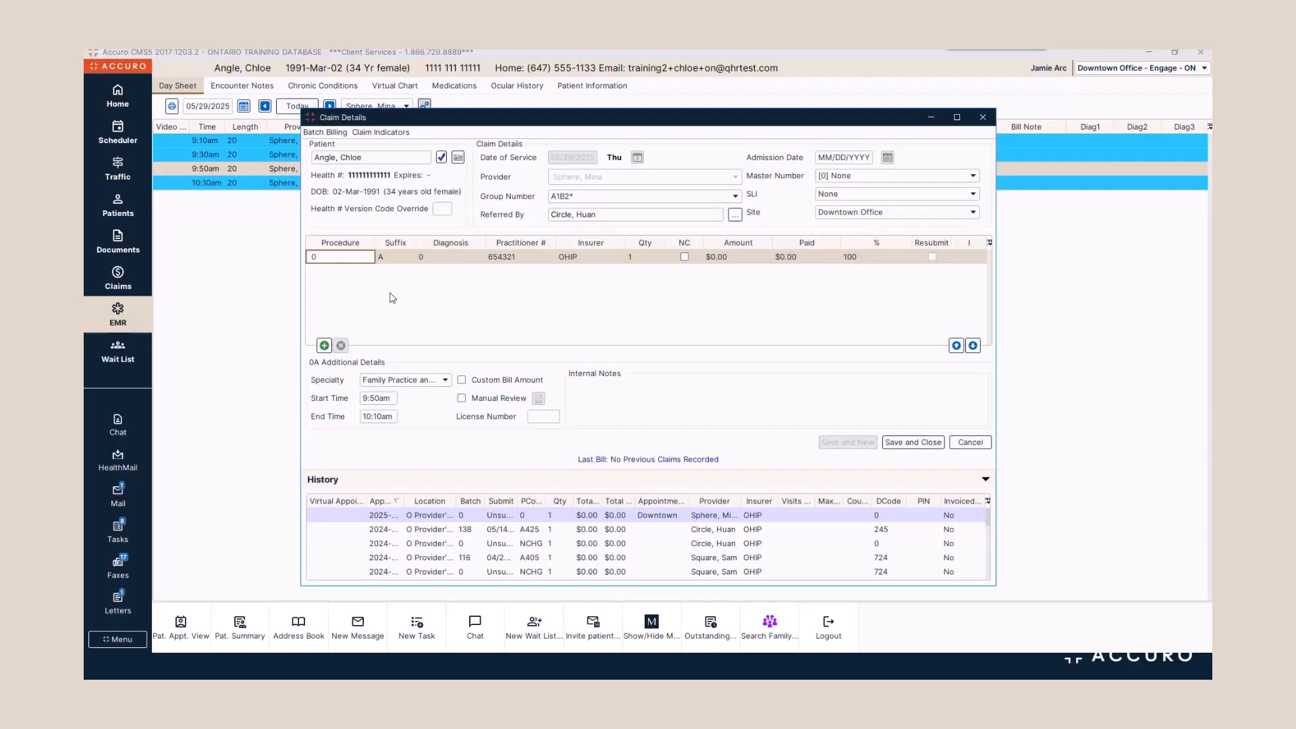
click(327, 256)
text(A425)
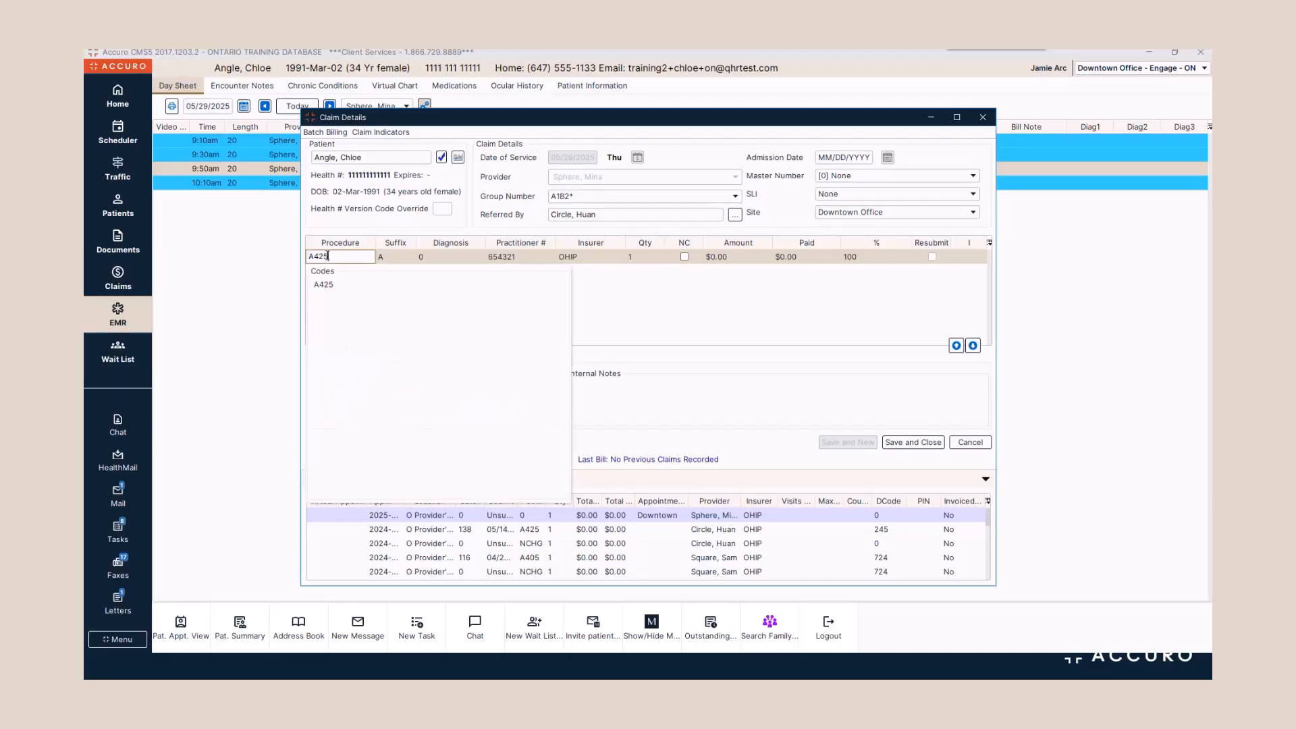
click(363, 285)
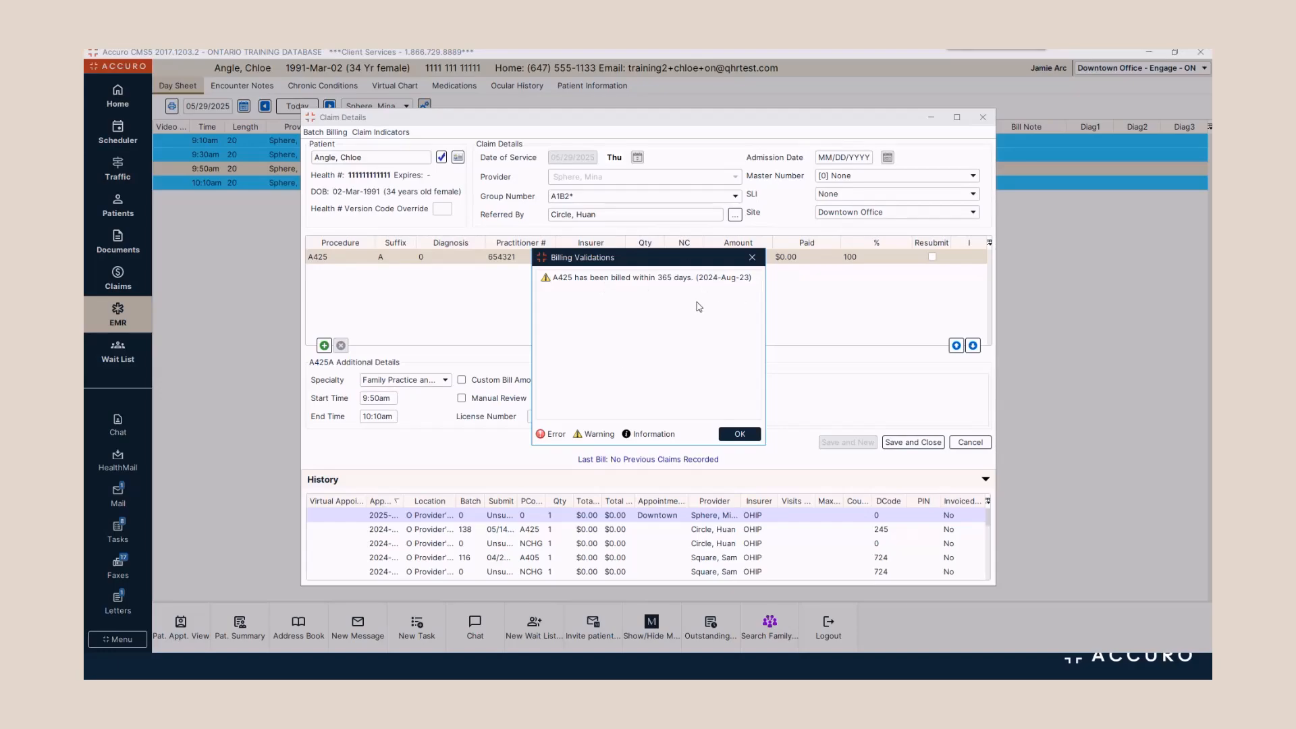
click(740, 439)
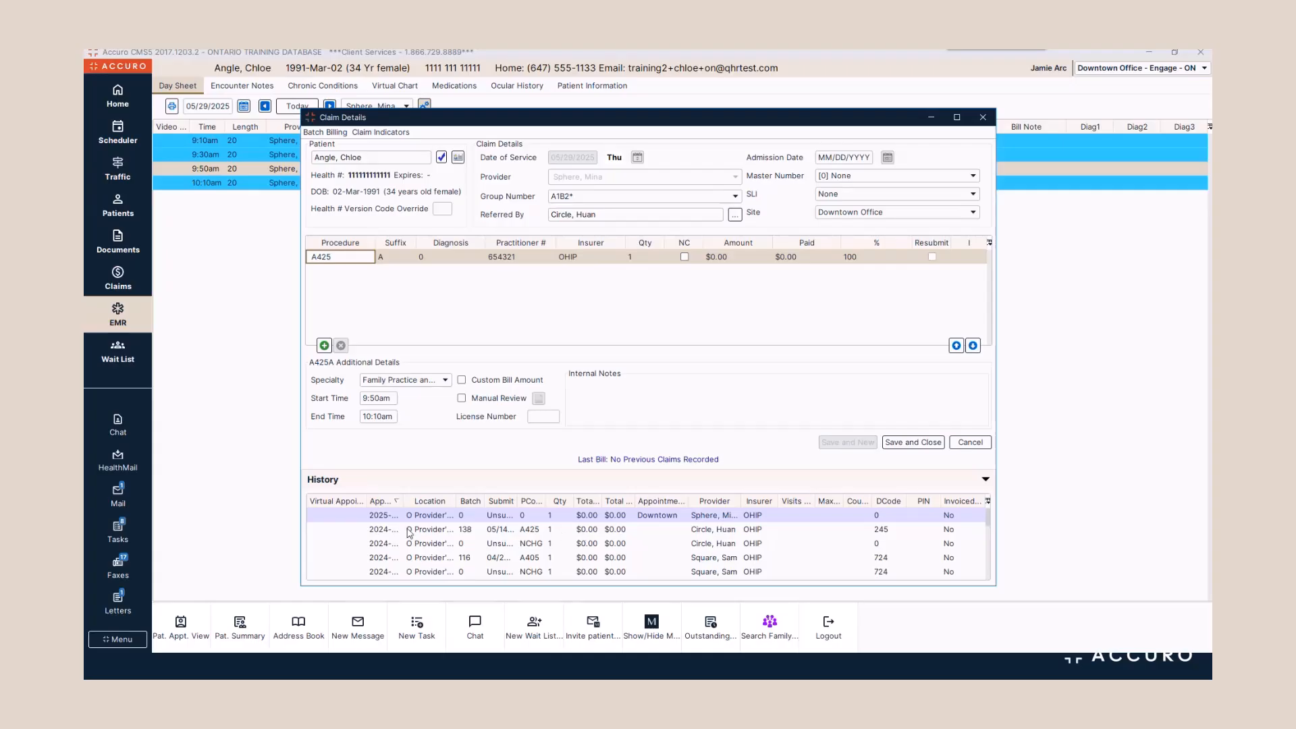
Check the previous A425 entry in the claim history, set the claim's diagnosis code to 245, and save and close it.
click(538, 531)
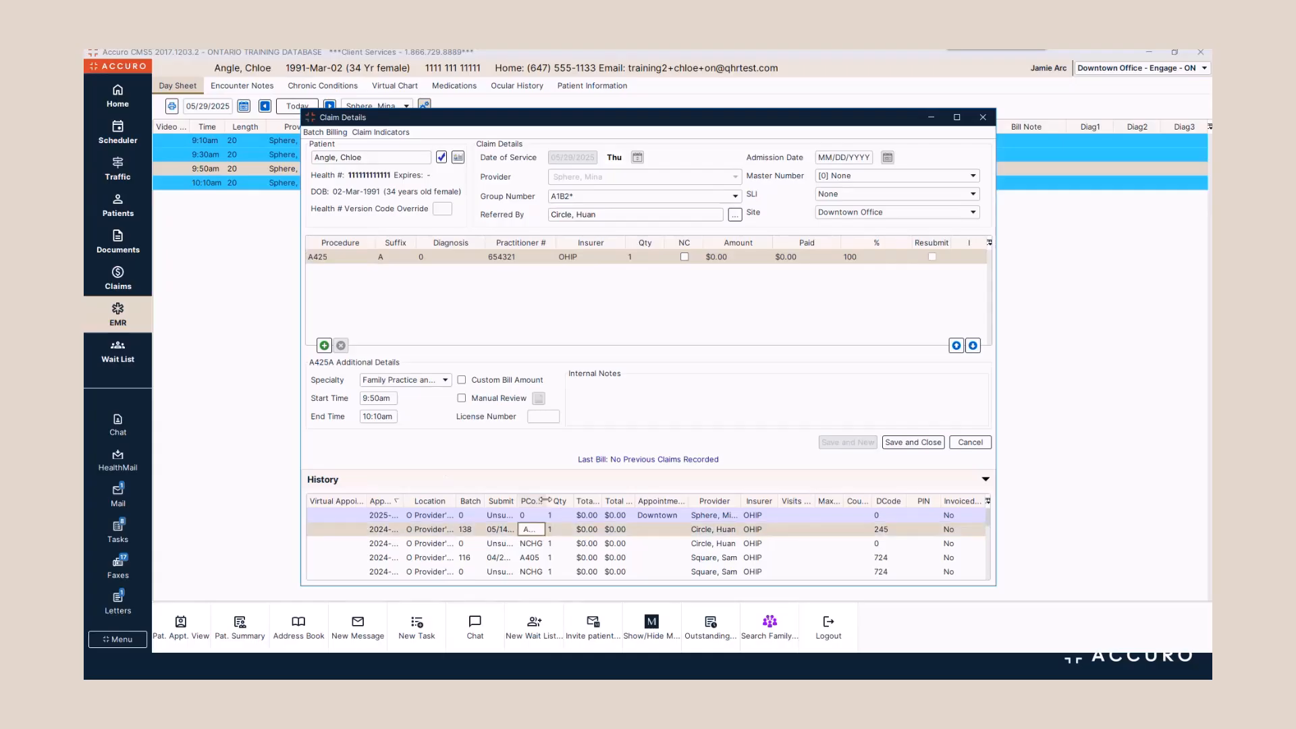
drag(545, 500, 566, 500)
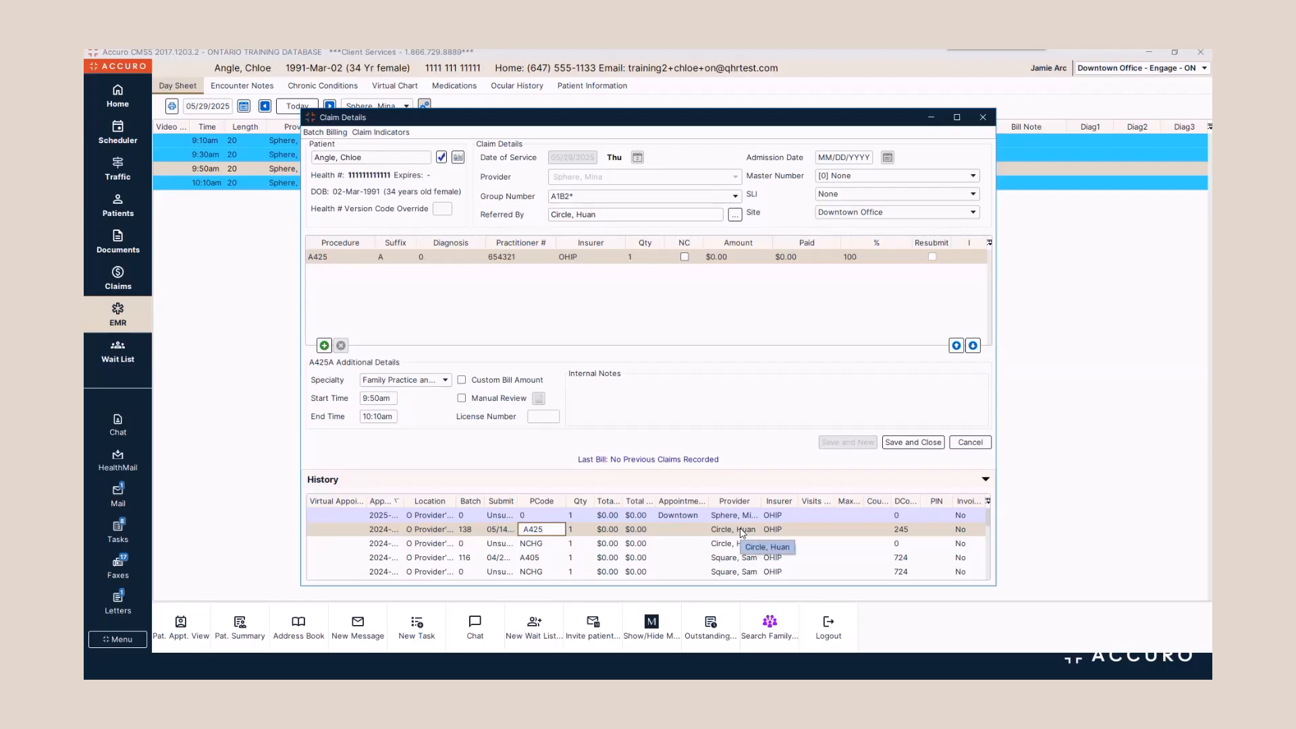
click(438, 257)
text(2)
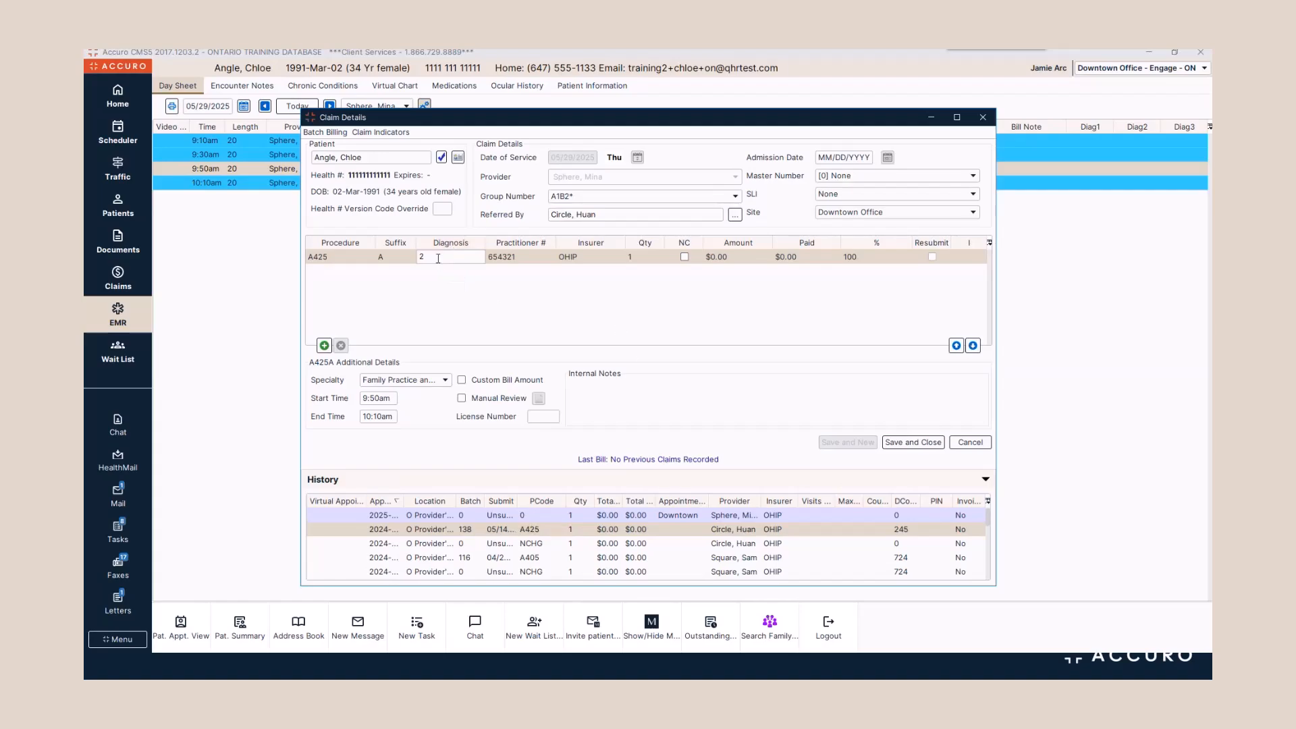
text(445)
key(BackSpace)
key(BackSpace)
text(5)
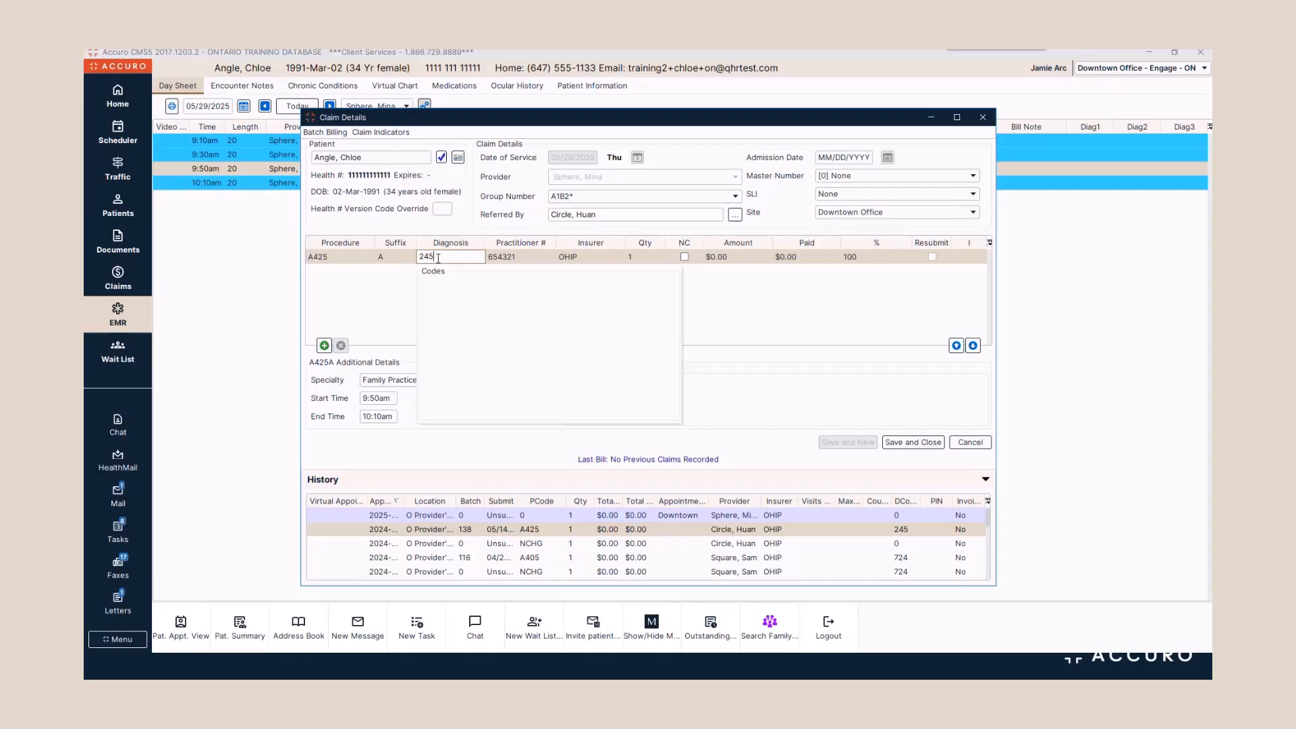
double_click(483, 288)
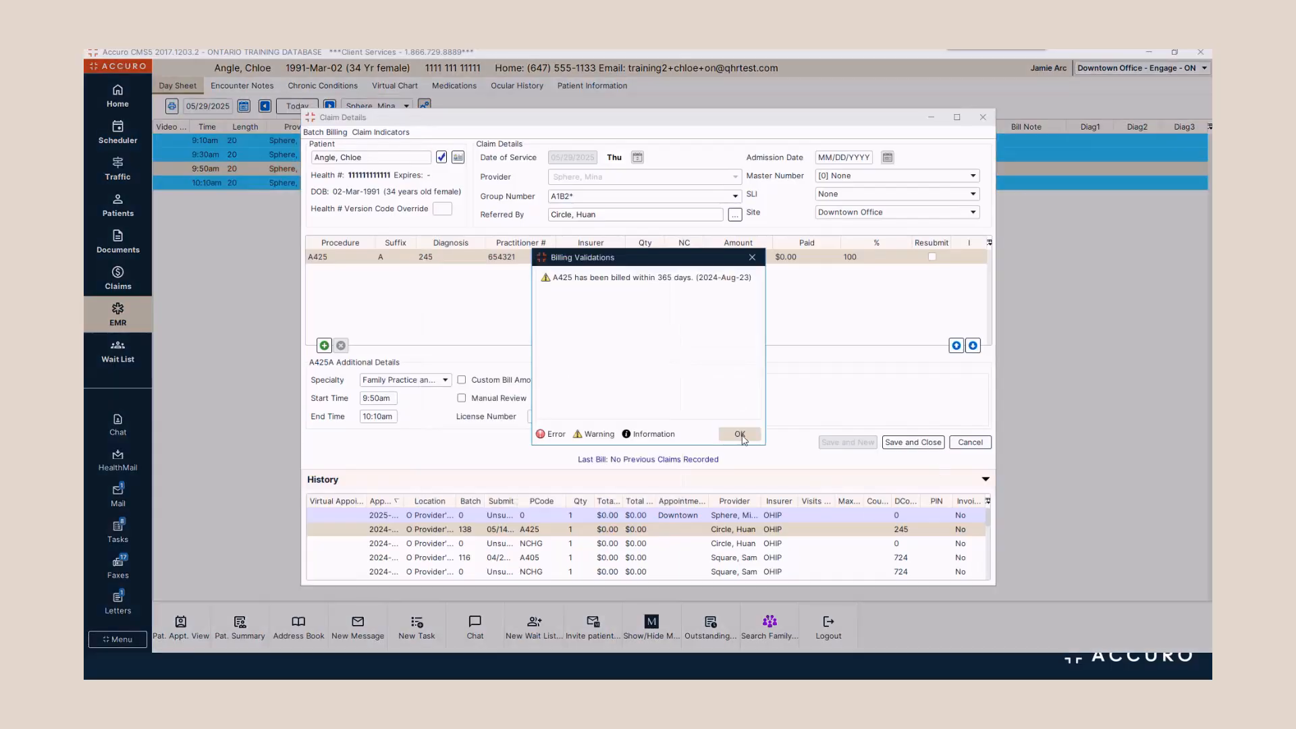
click(740, 434)
click(912, 442)
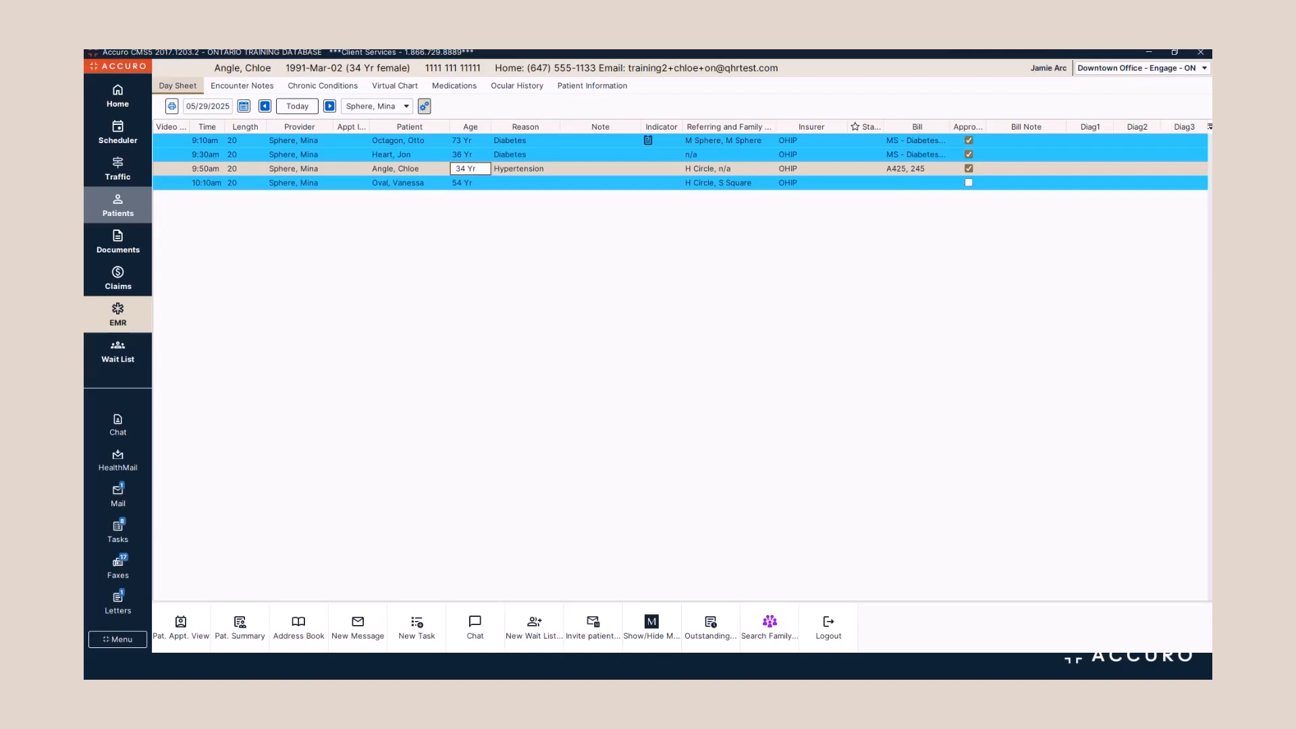
Go to the claims and review the daily claims for 05/29/2025 and the unsubmitted claims.
click(123, 281)
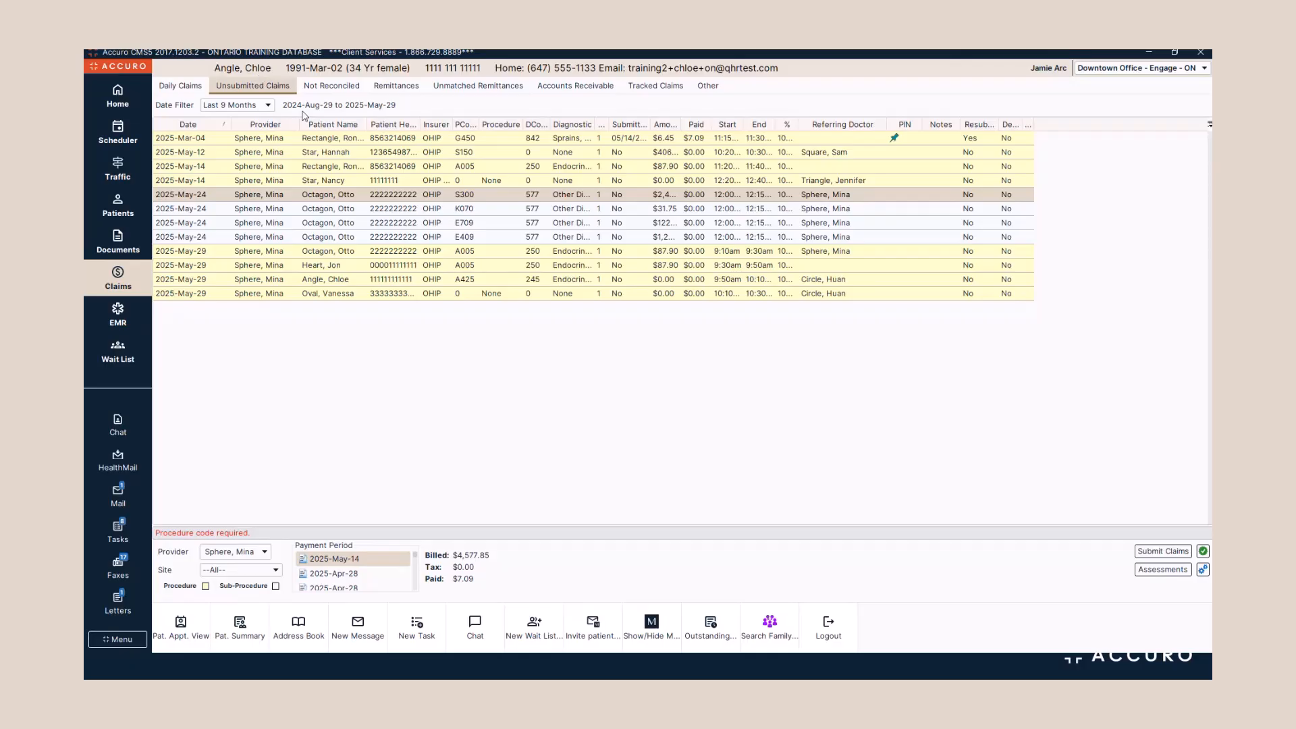
click(174, 88)
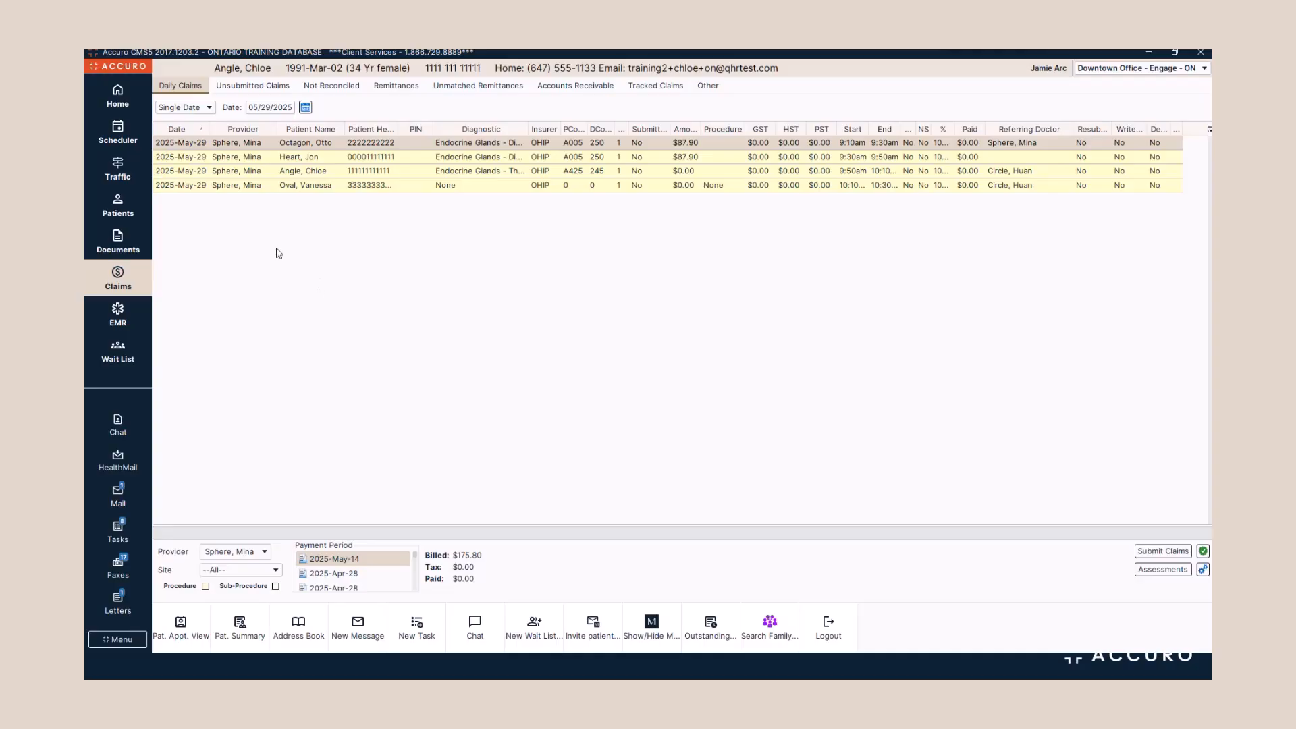
click(238, 87)
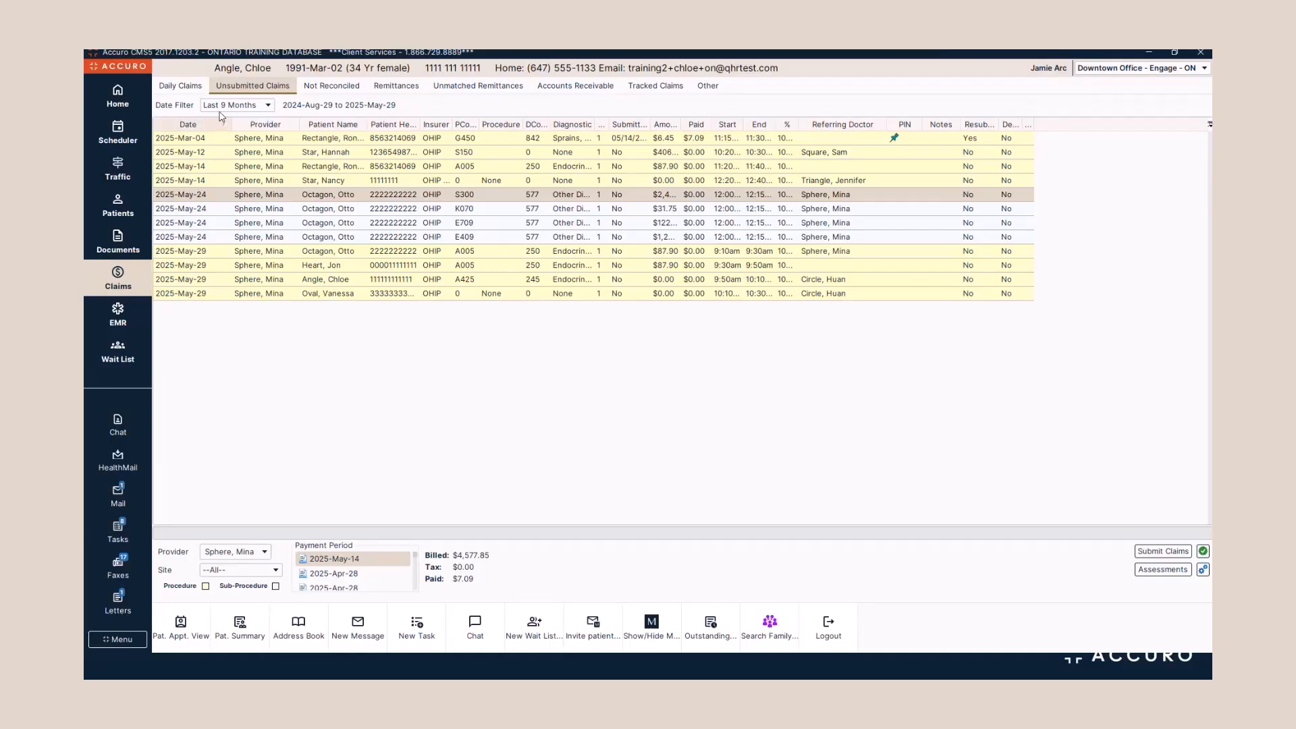
View the unsubmitted claims for all dates, and return the date filter to Last 9 Months.
click(268, 106)
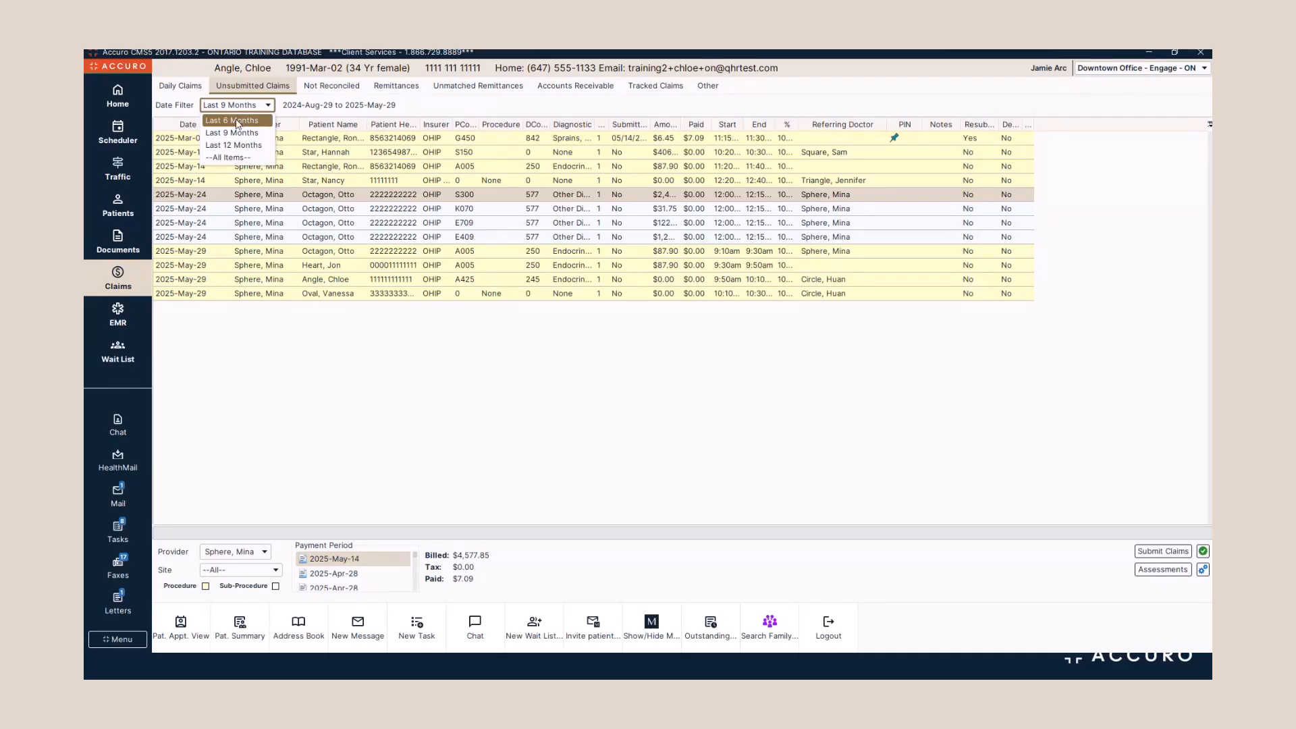
click(236, 158)
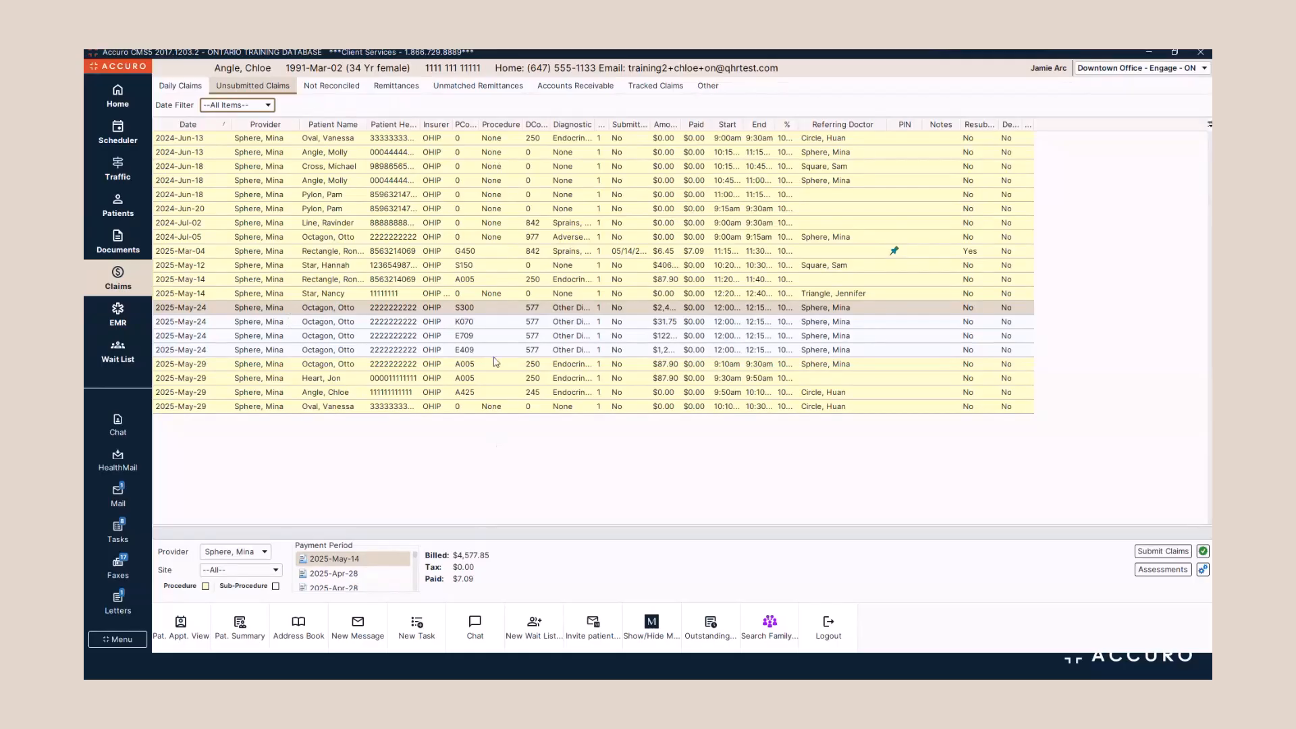
click(213, 109)
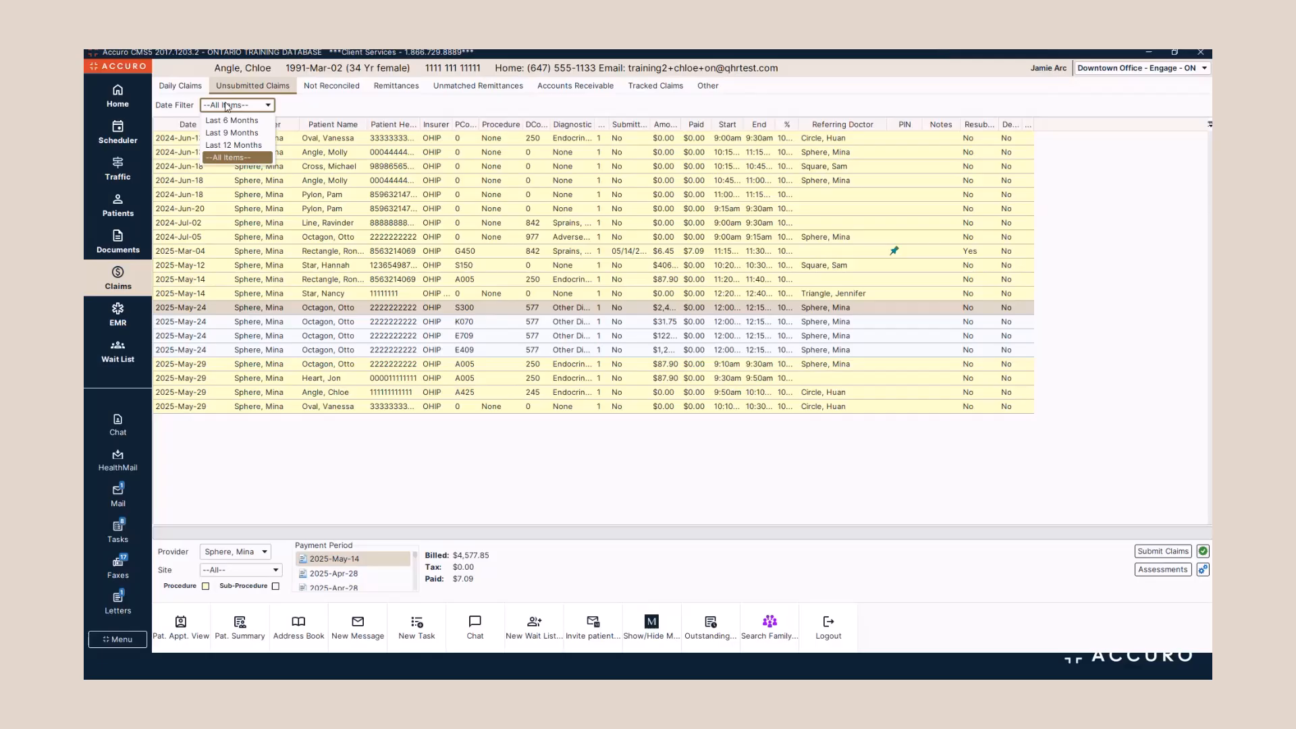
click(241, 140)
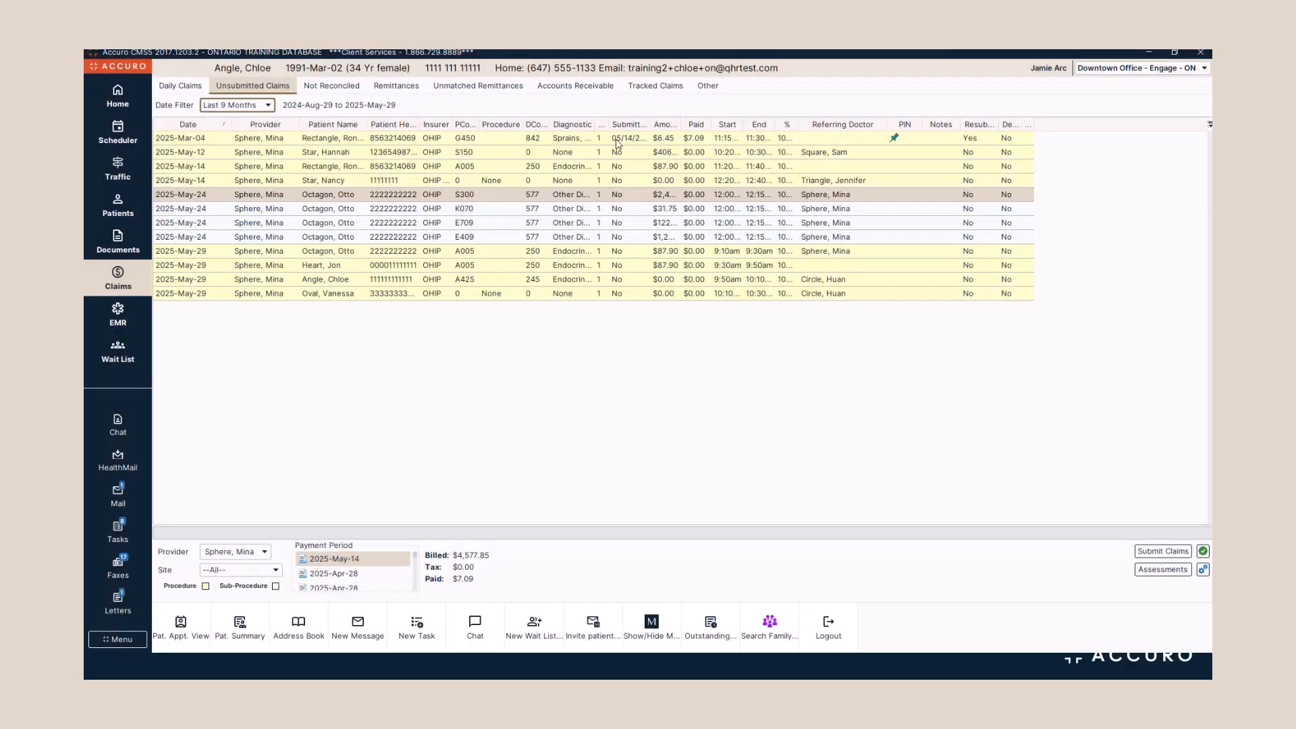
Select the resubmitted 2025-Mar-04 claim and turn off Include Today for the unsubmitted claims list.
click(616, 140)
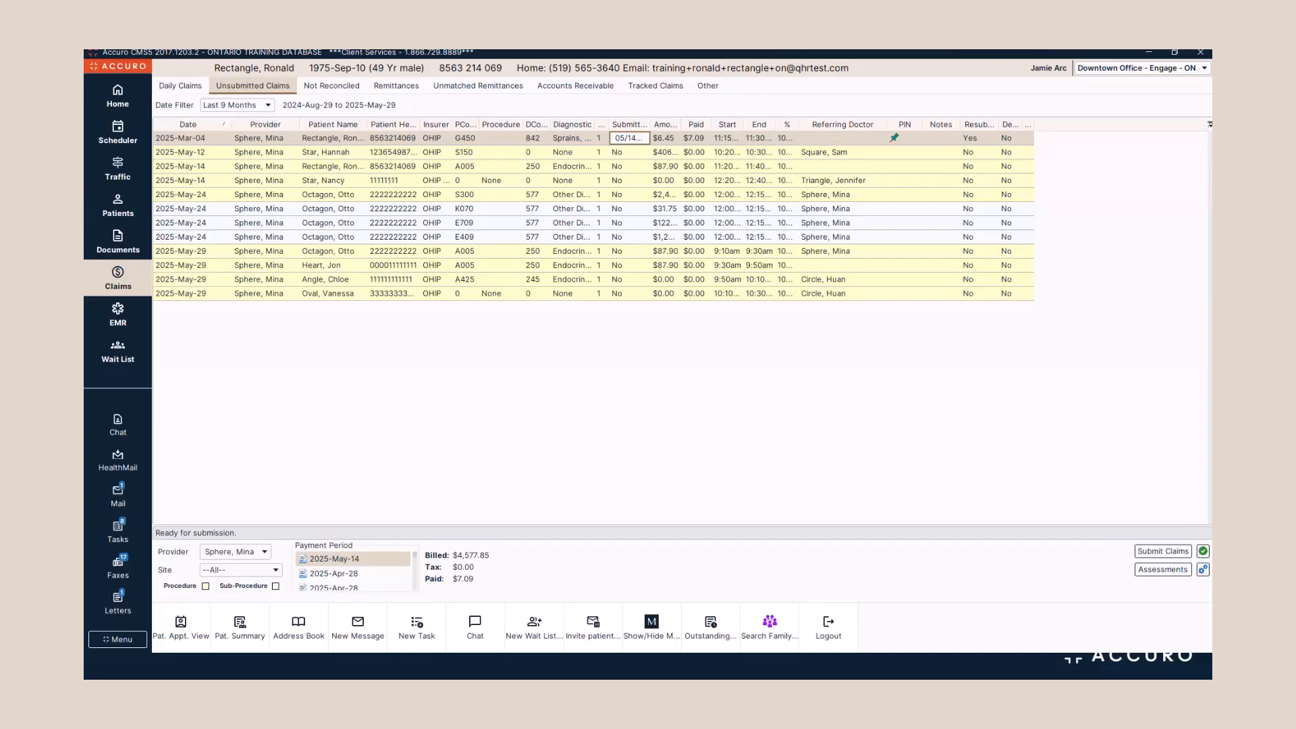
click(1209, 125)
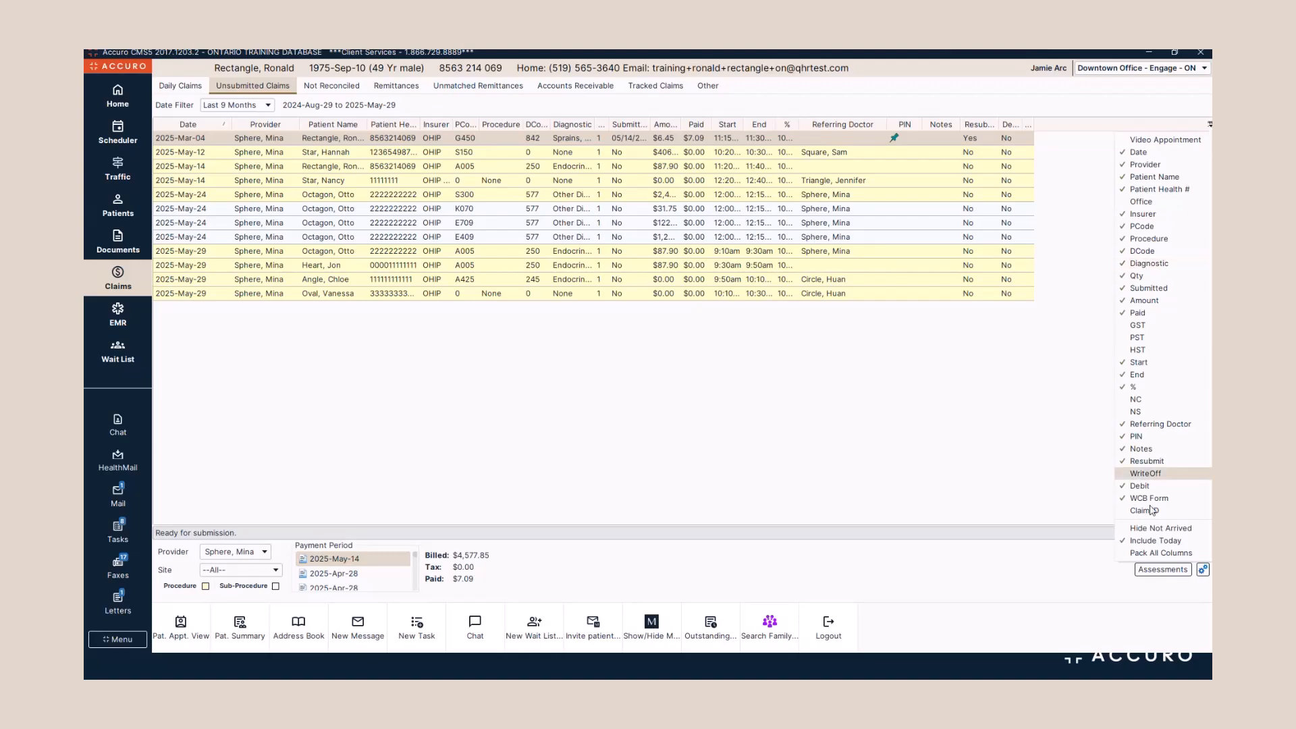
click(1144, 546)
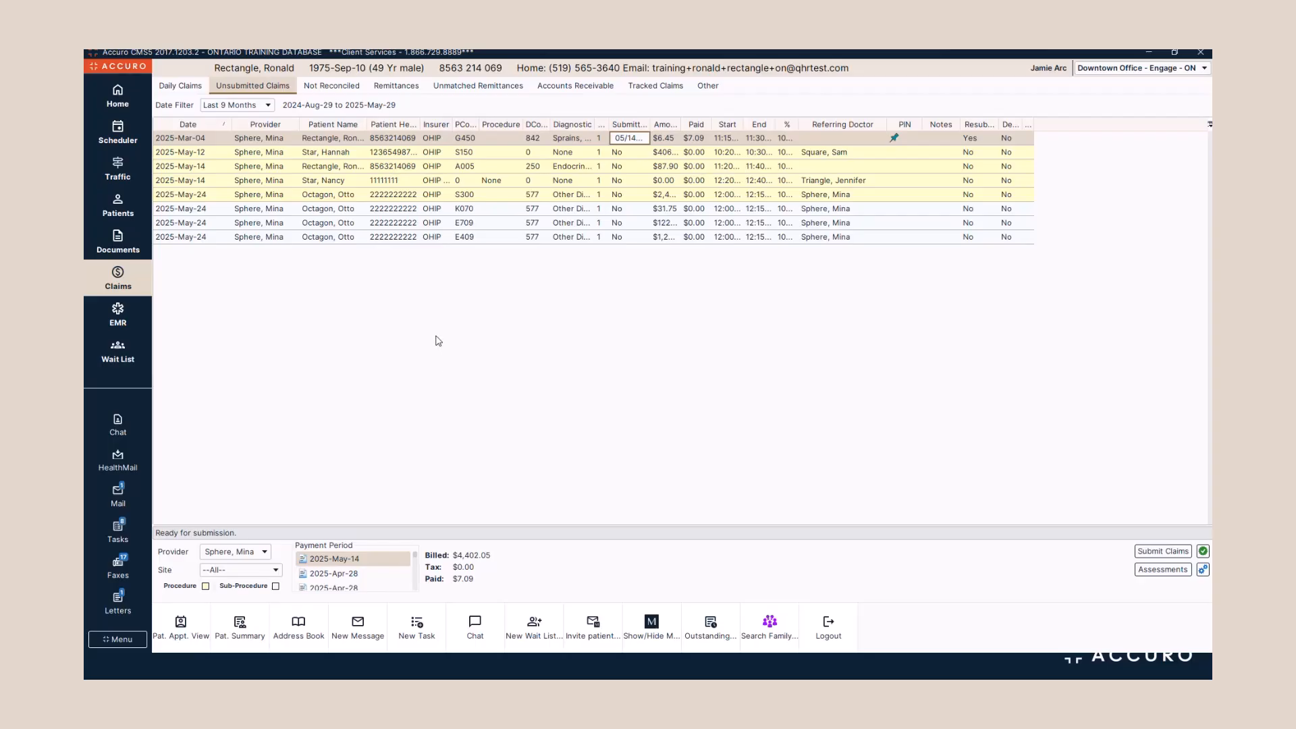
Check the submission status of individual claims with missing and complete codes, validate all the unsubmitted claims and dismiss the report.
click(471, 181)
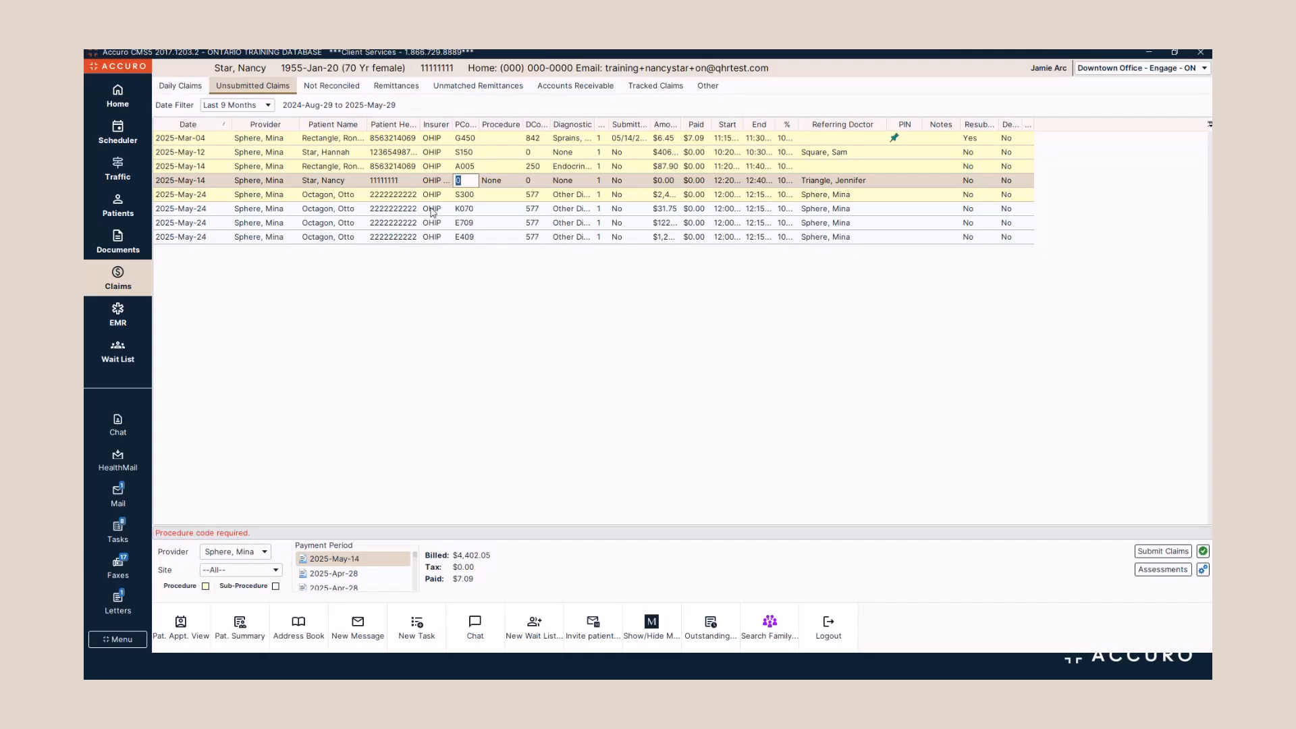
click(465, 152)
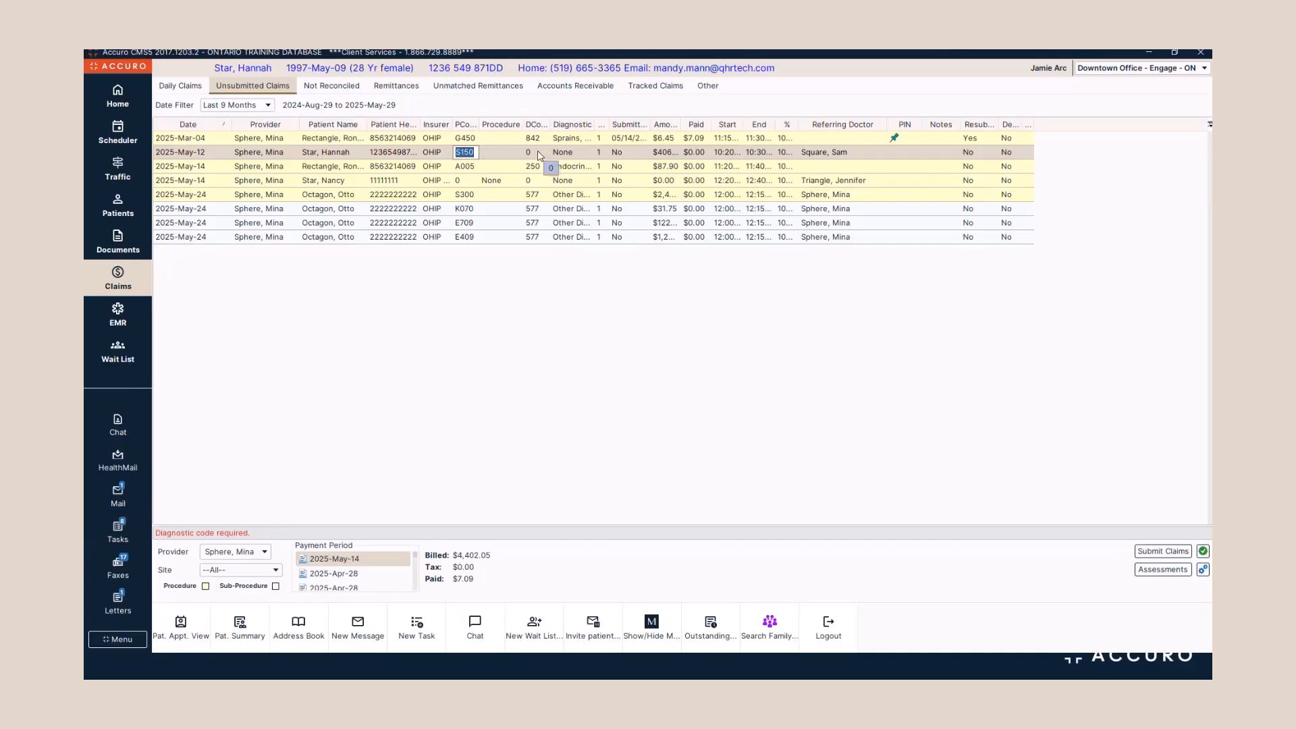
click(502, 166)
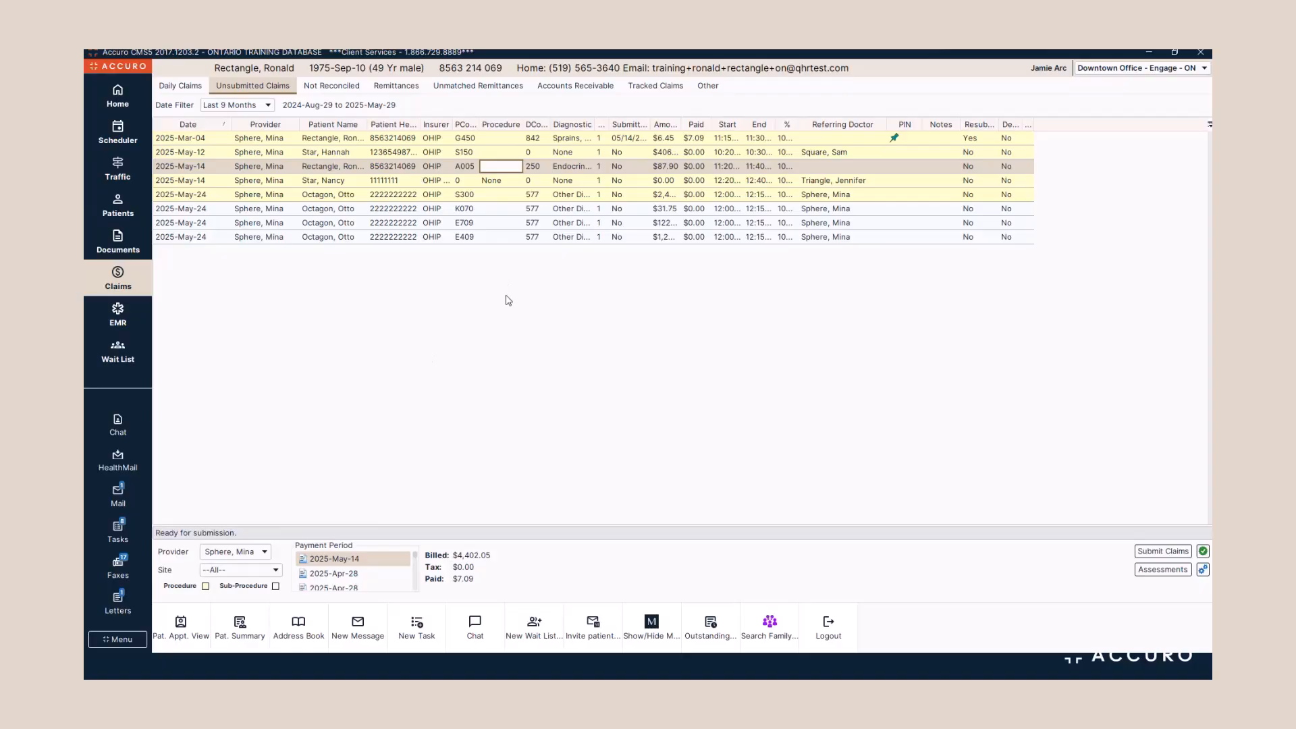
click(1204, 552)
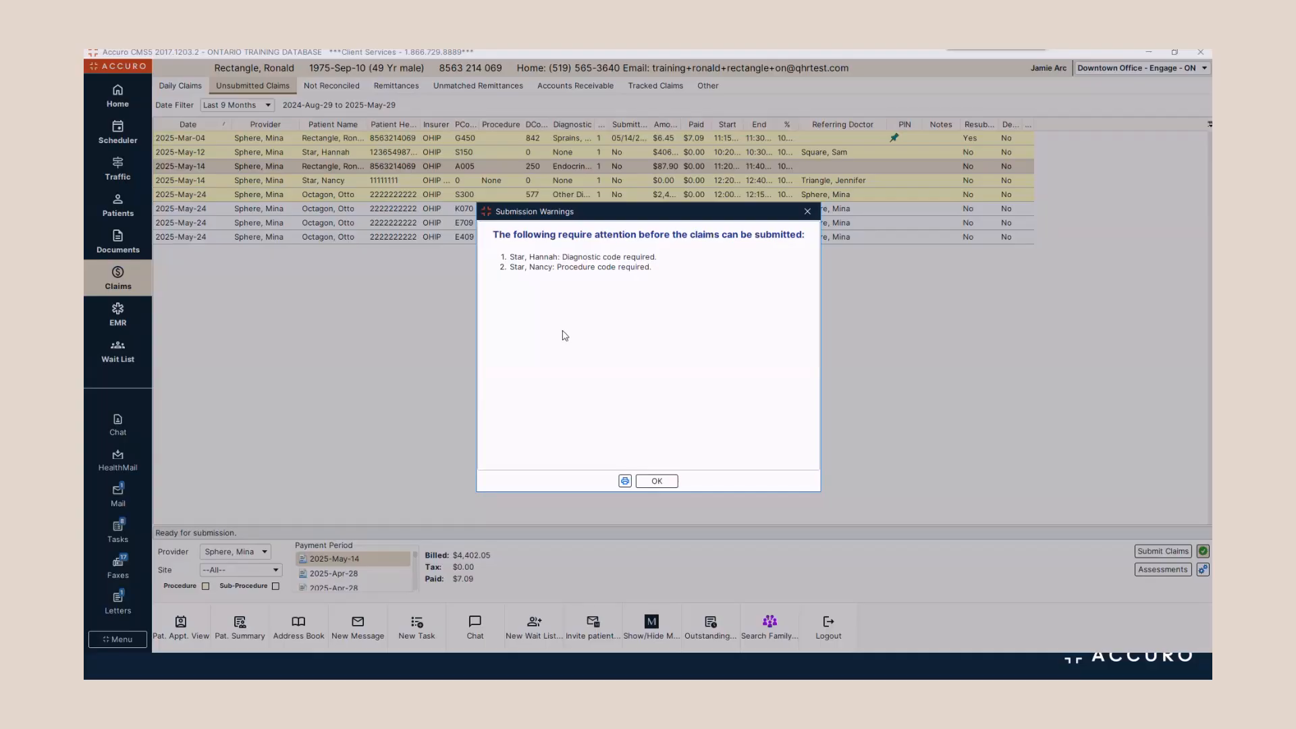
click(658, 483)
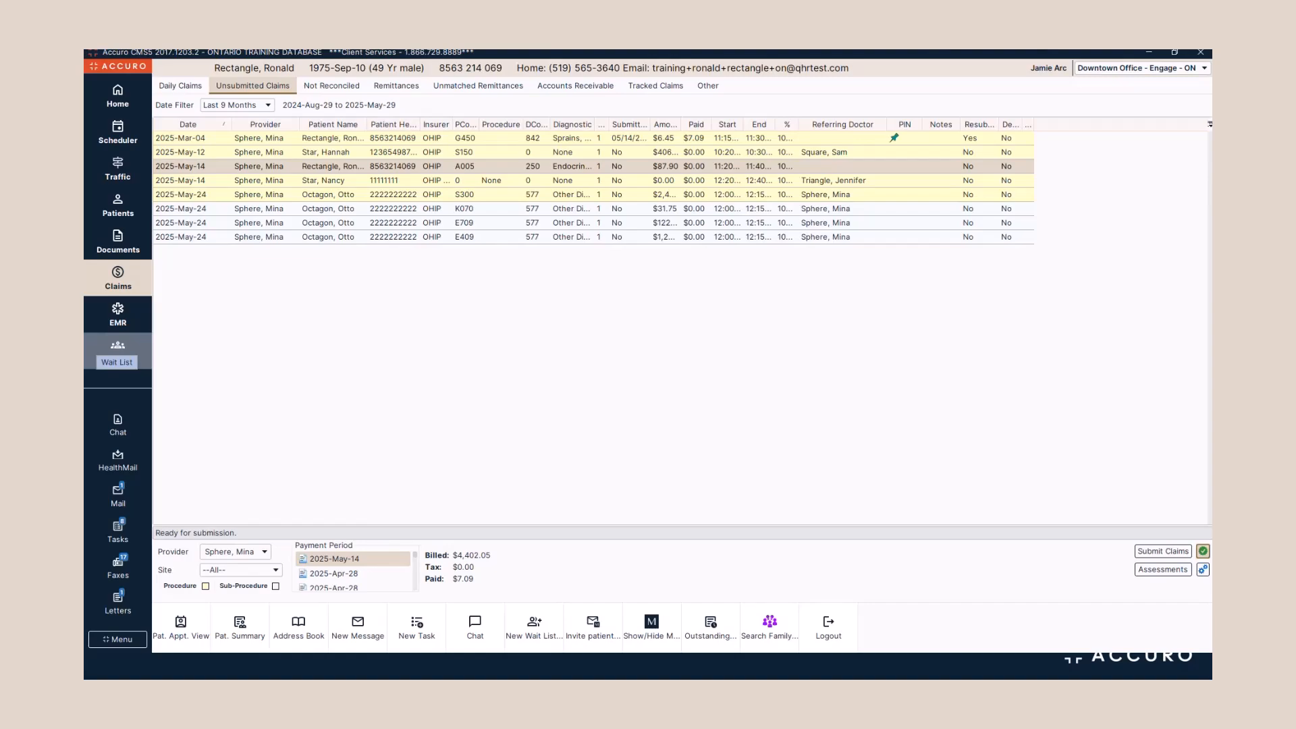
Turn Include Today back on for the unsubmitted claims list.
click(1210, 124)
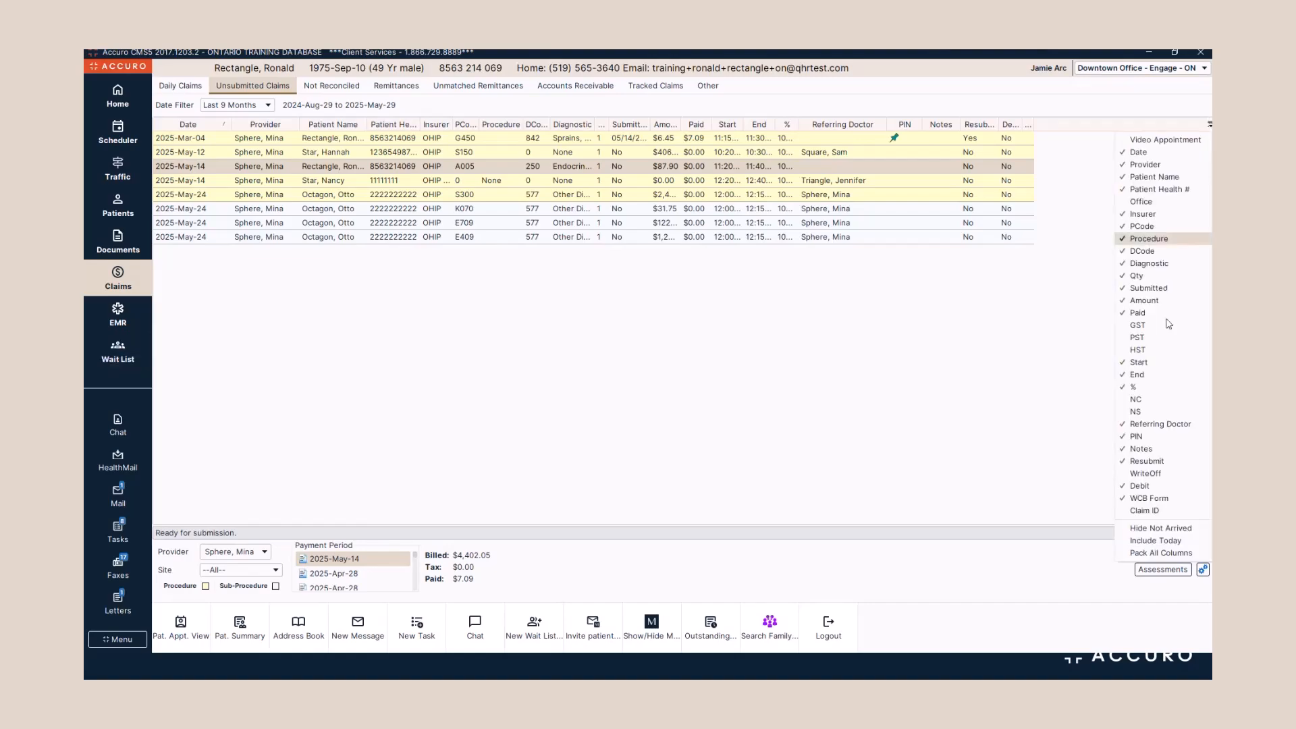
click(1142, 544)
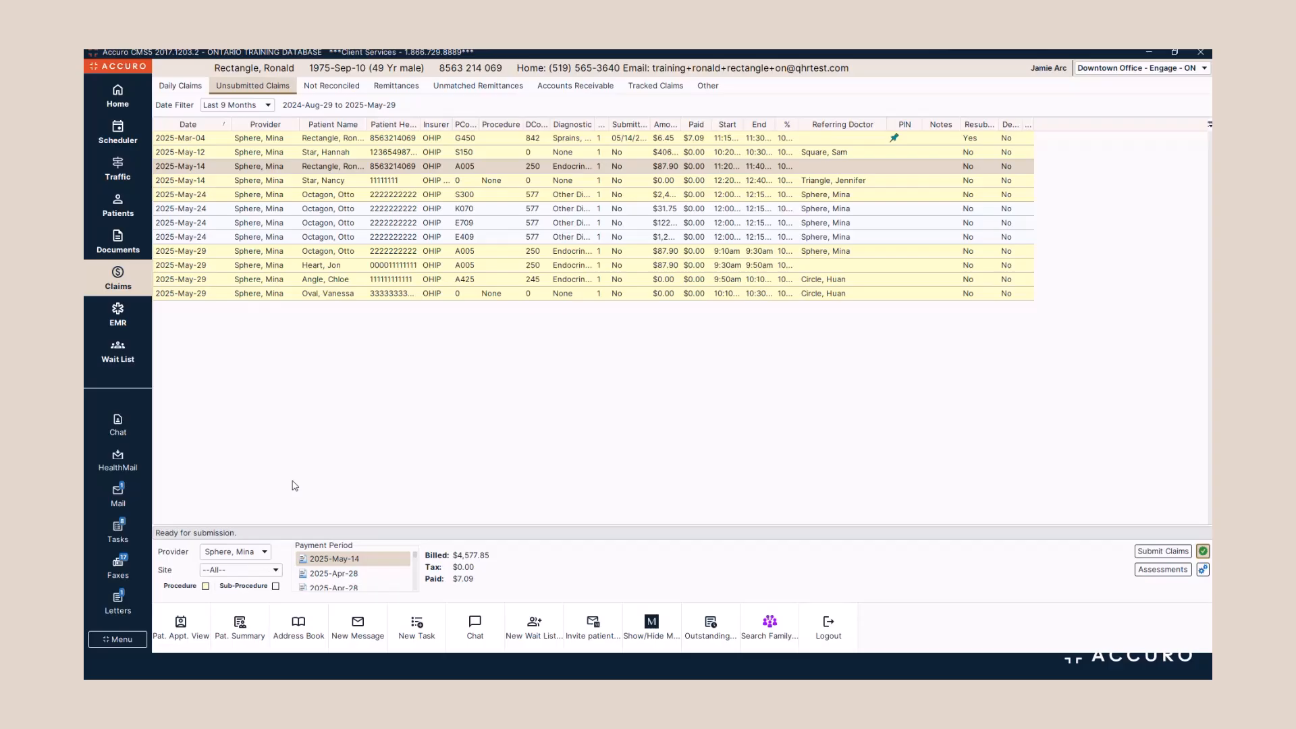
Search the available commands for "pin" and open Manage Claim Tracking.
click(118, 639)
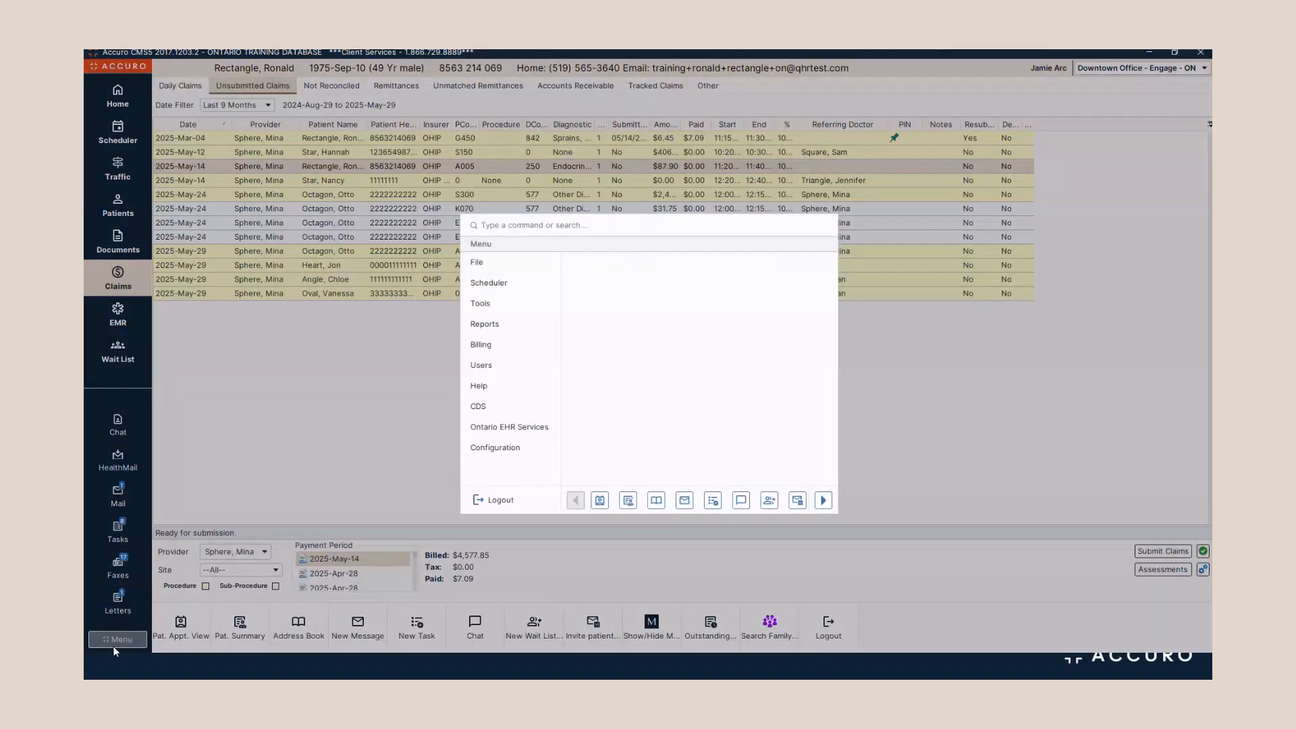
text(pin)
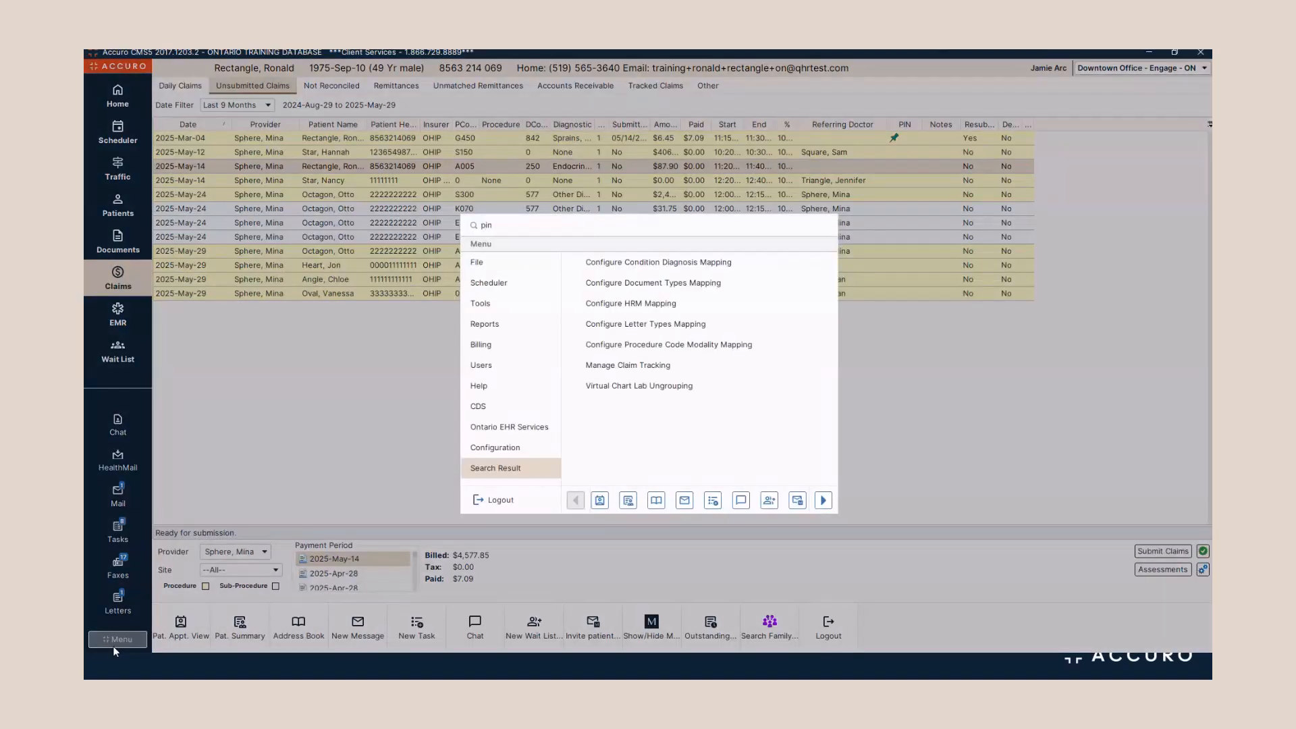
click(659, 370)
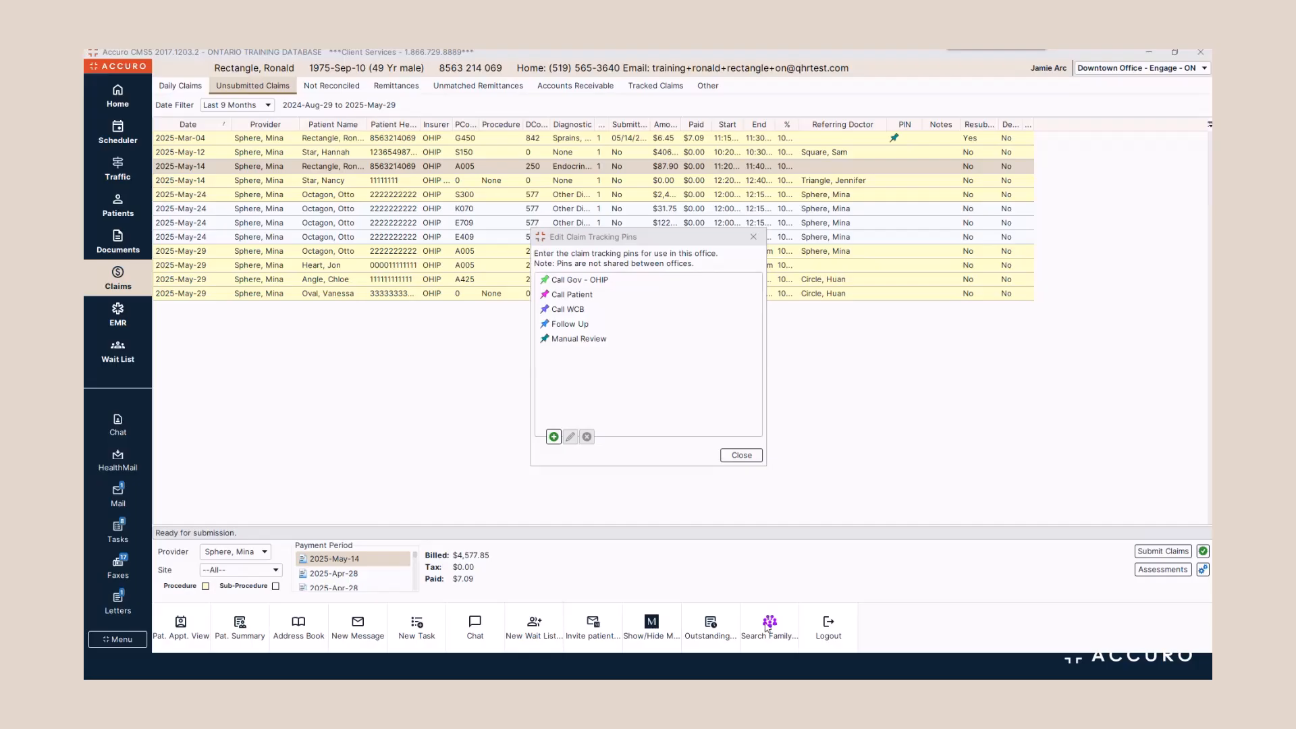
Add a claim tracking pin named Submit with a green icon, save it and close the pin editor.
click(554, 437)
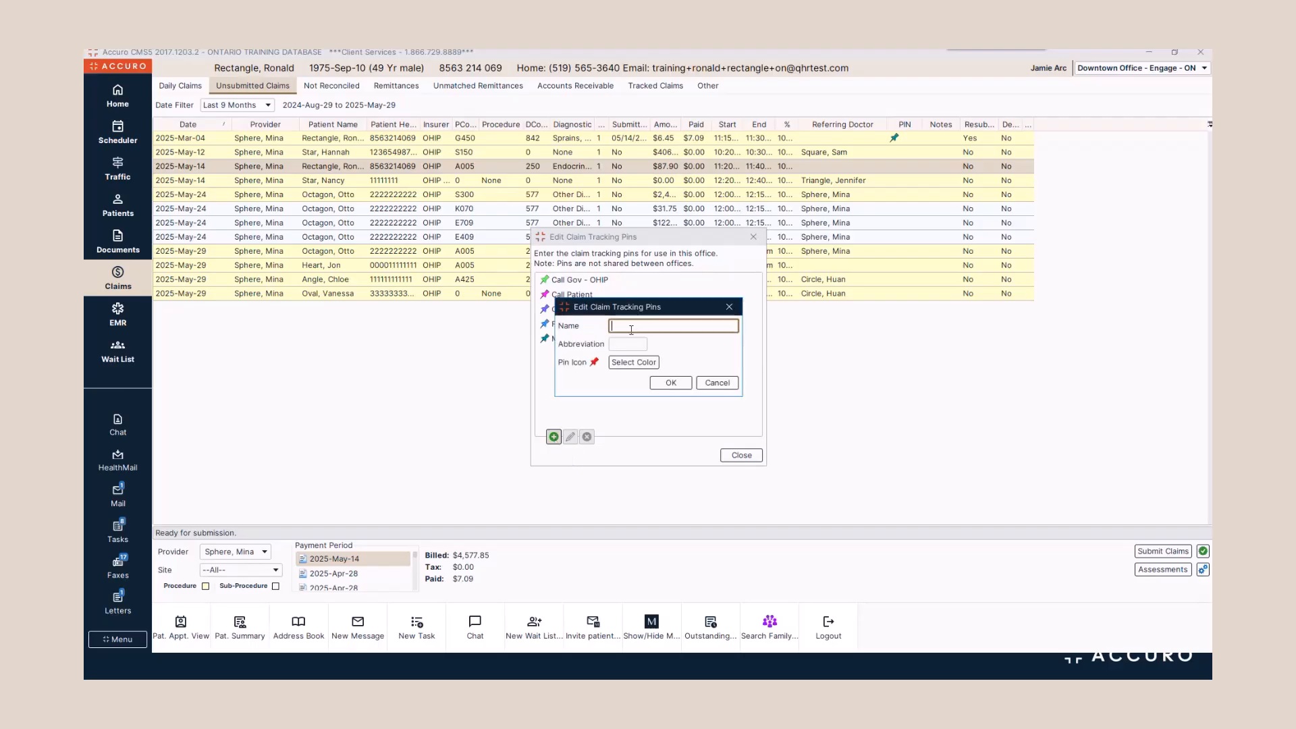
text(Submit)
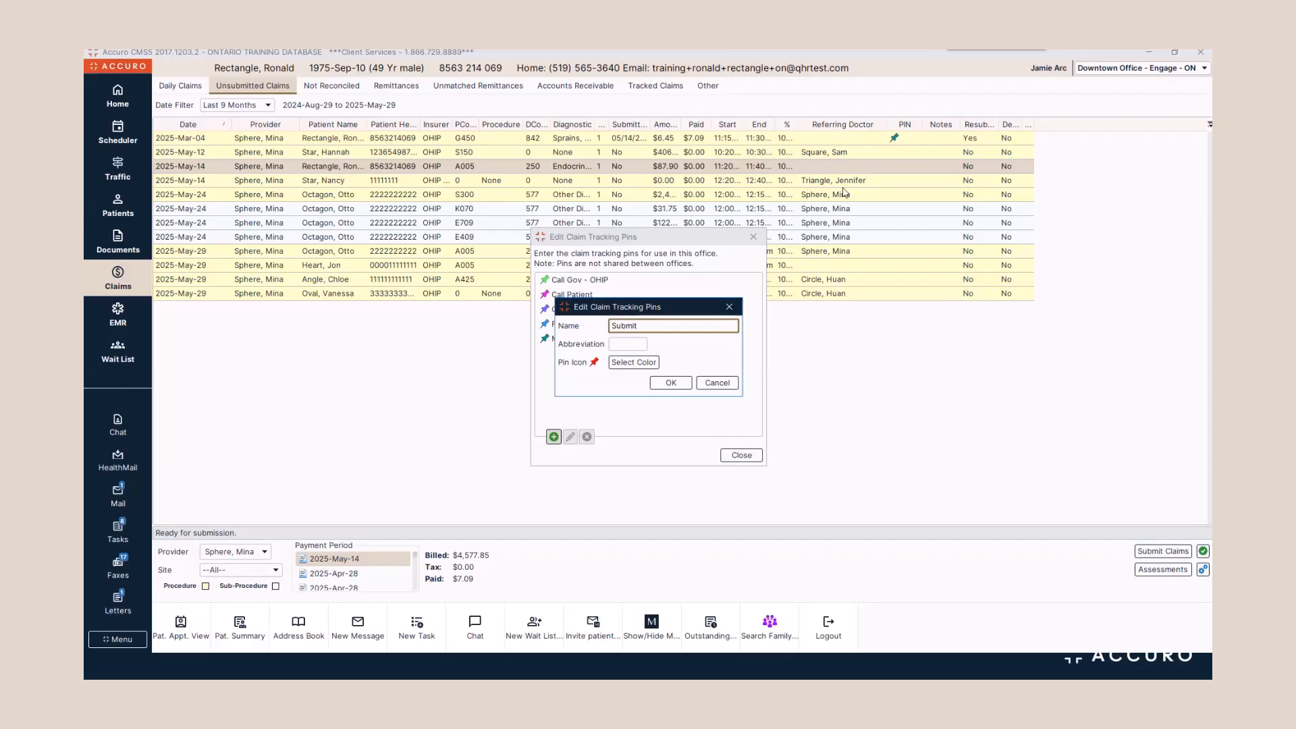
click(628, 365)
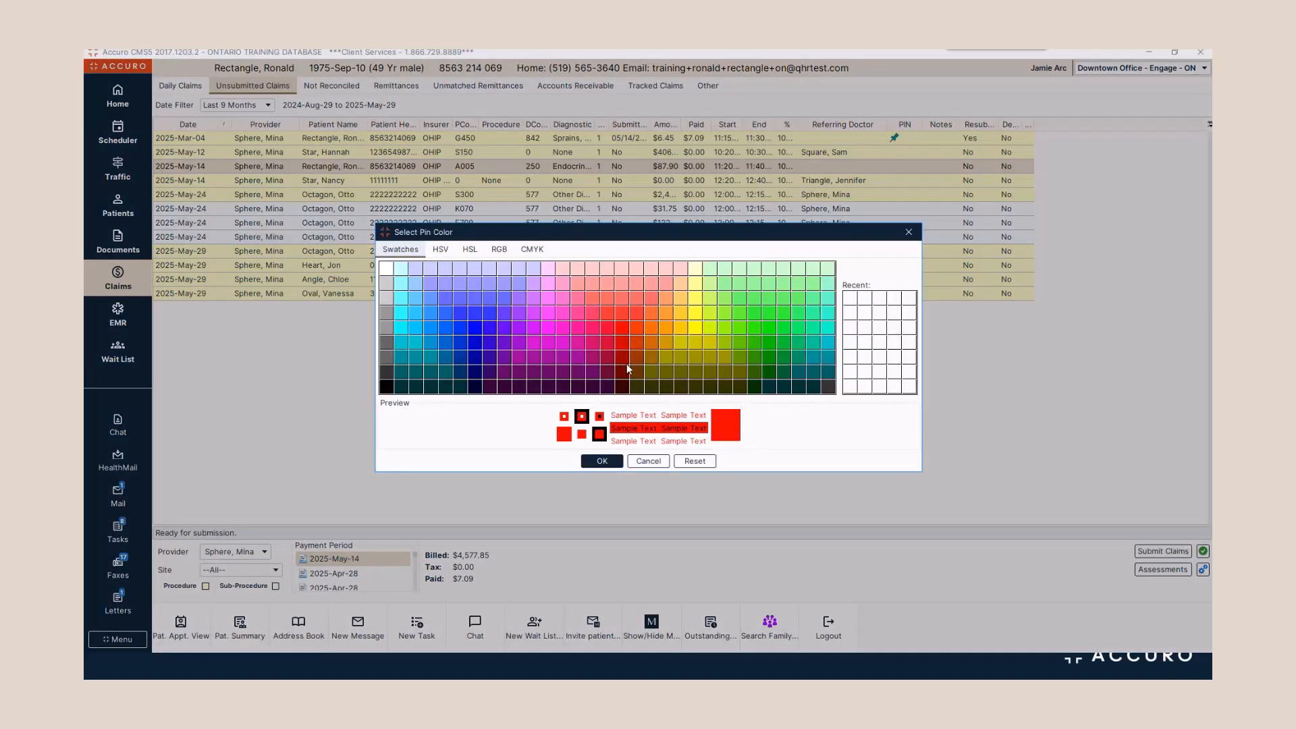
click(627, 363)
click(599, 462)
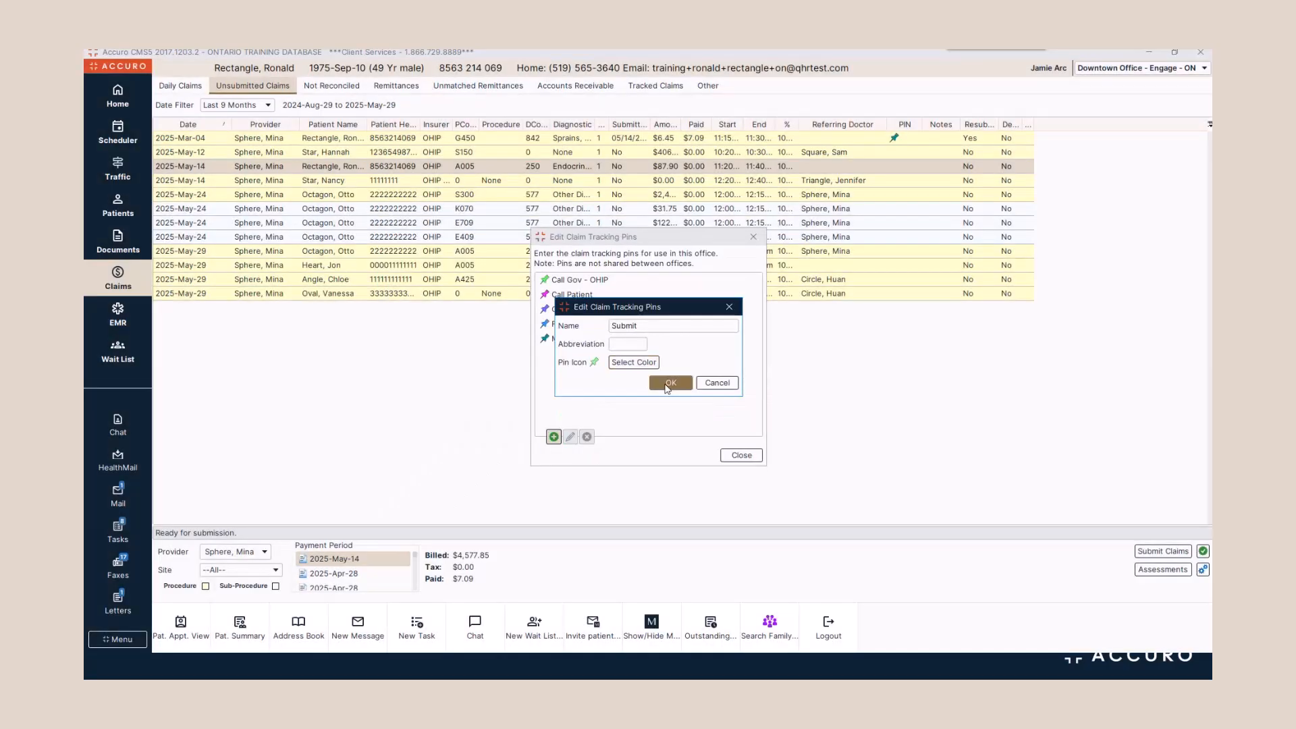
click(670, 383)
click(742, 456)
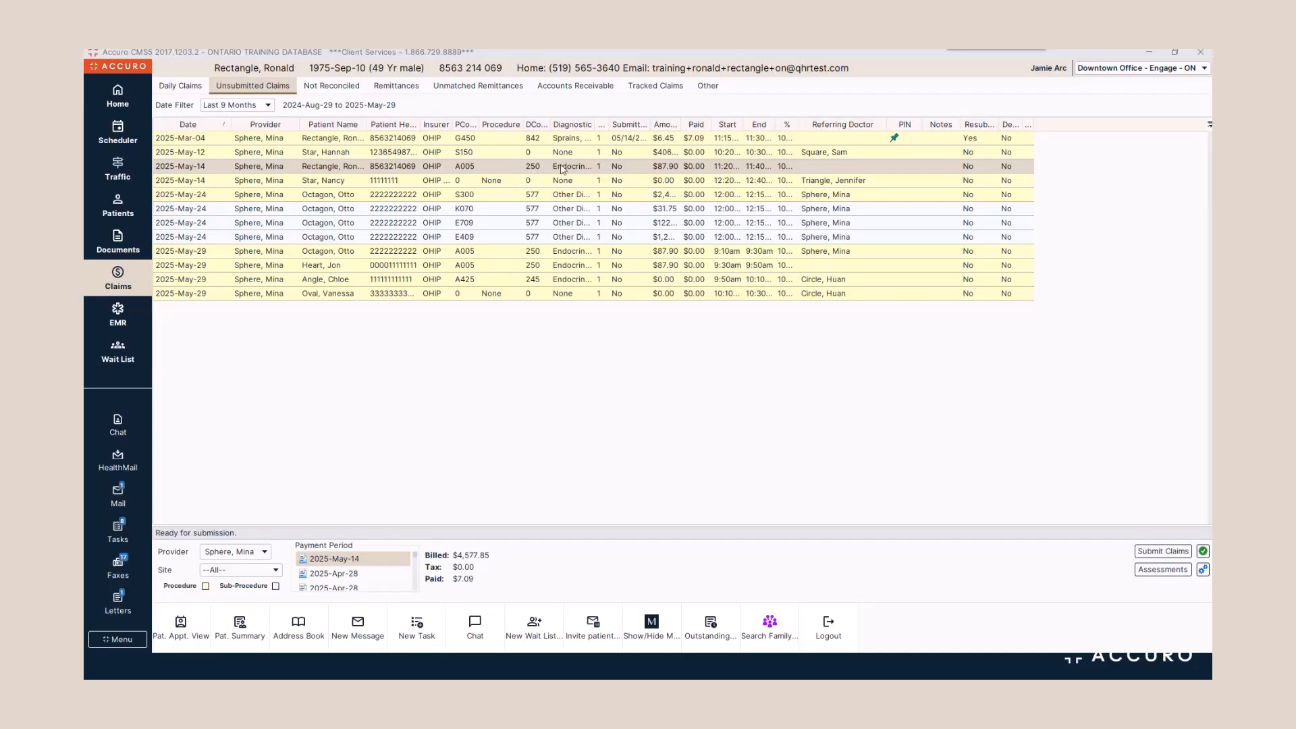
Set the Submit tracking pin on the 2025-May-14 A005 claim and the 2025-May-24 claims together.
click(549, 208)
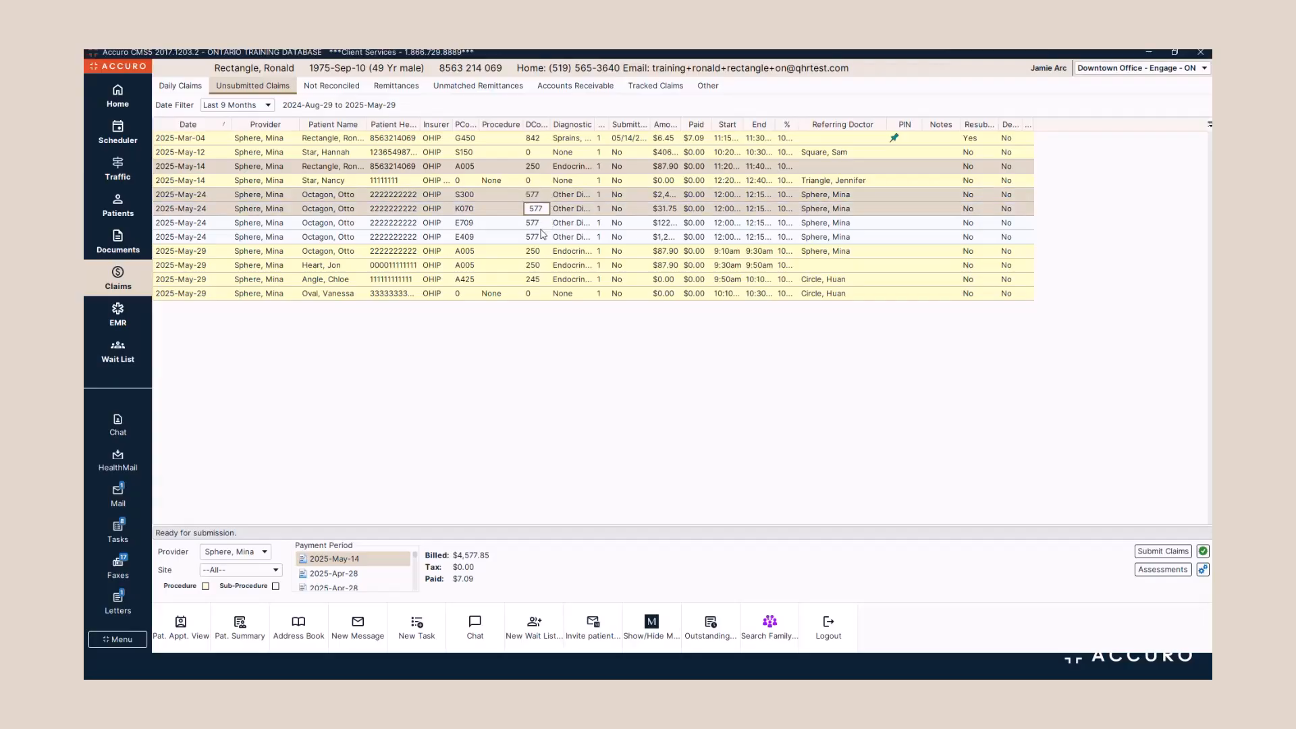
right_click(532, 202)
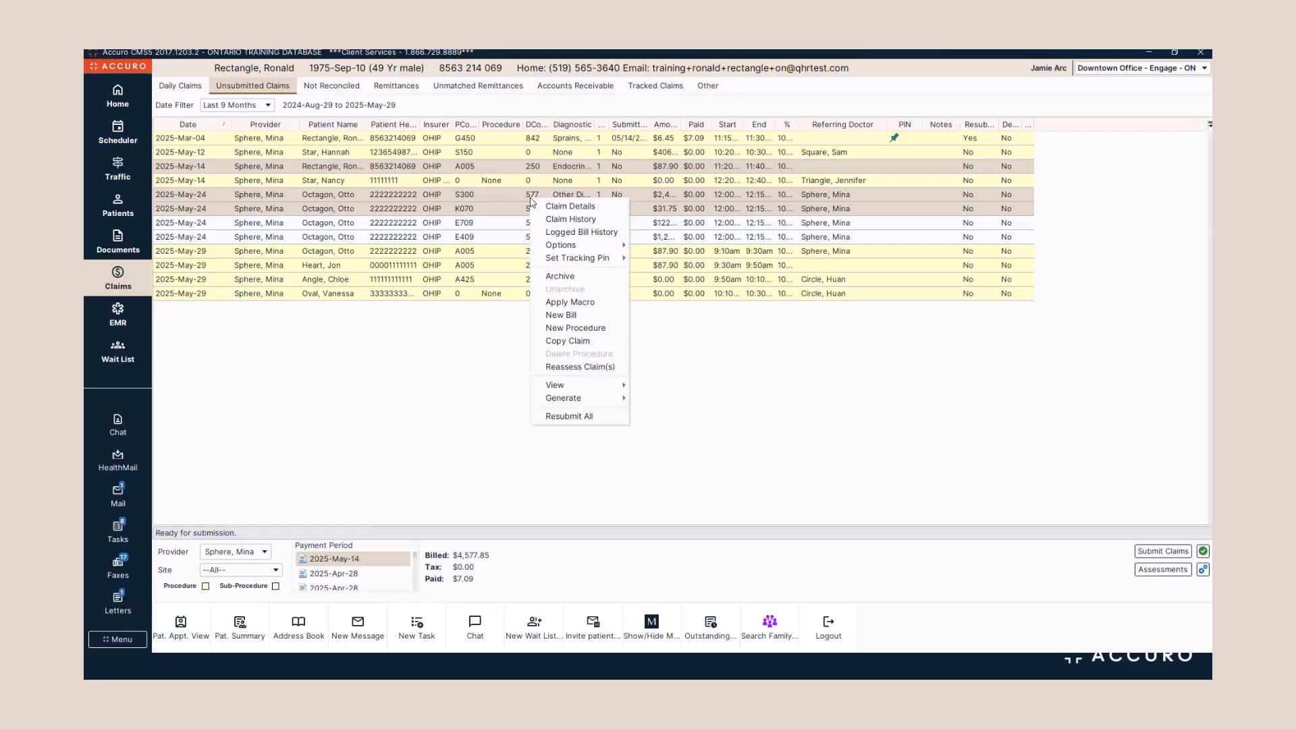
mouse_move(581, 258)
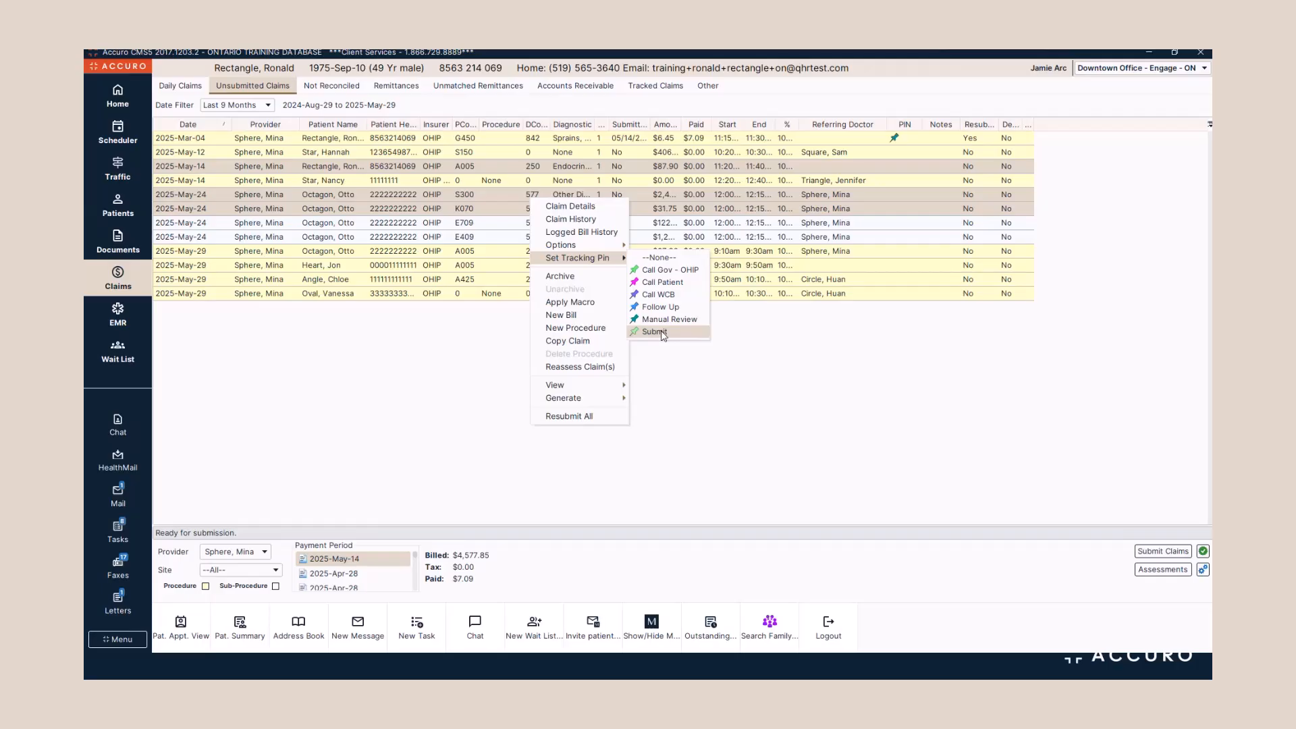
click(654, 331)
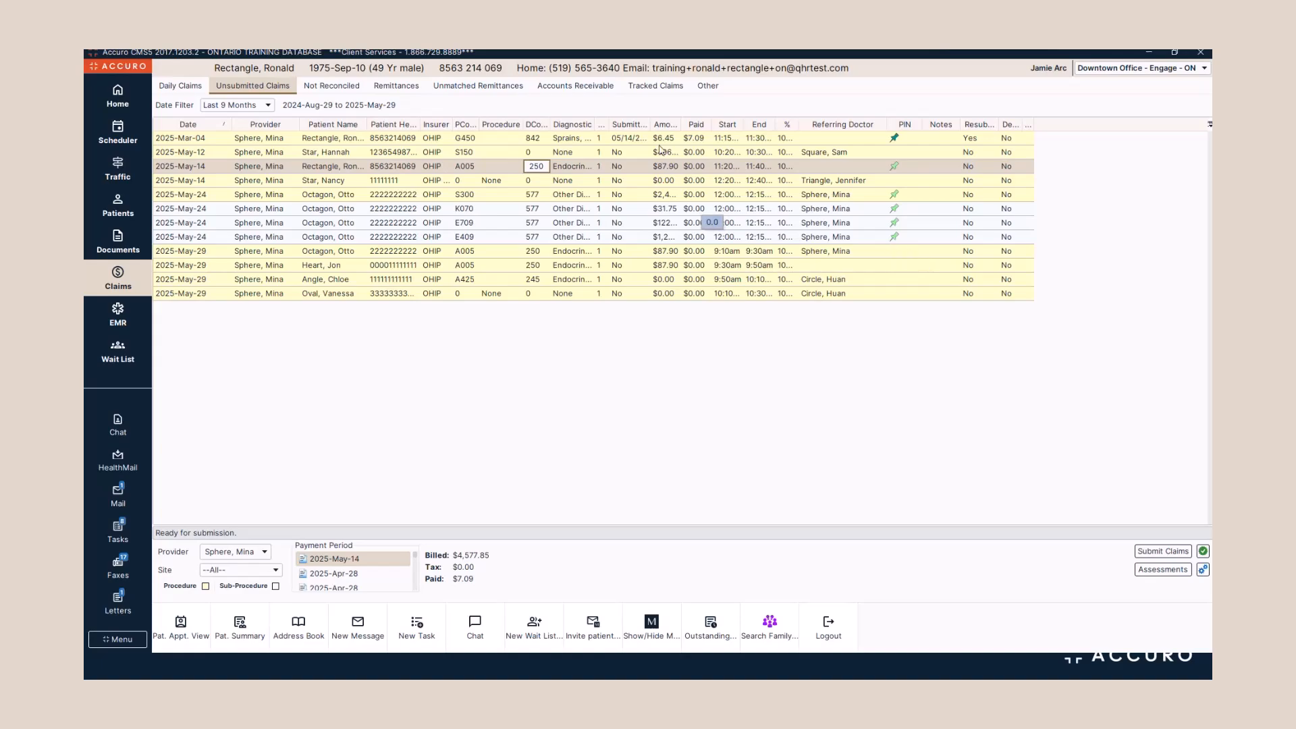
Show the tracked claims and filter them by the Submit pin.
click(655, 86)
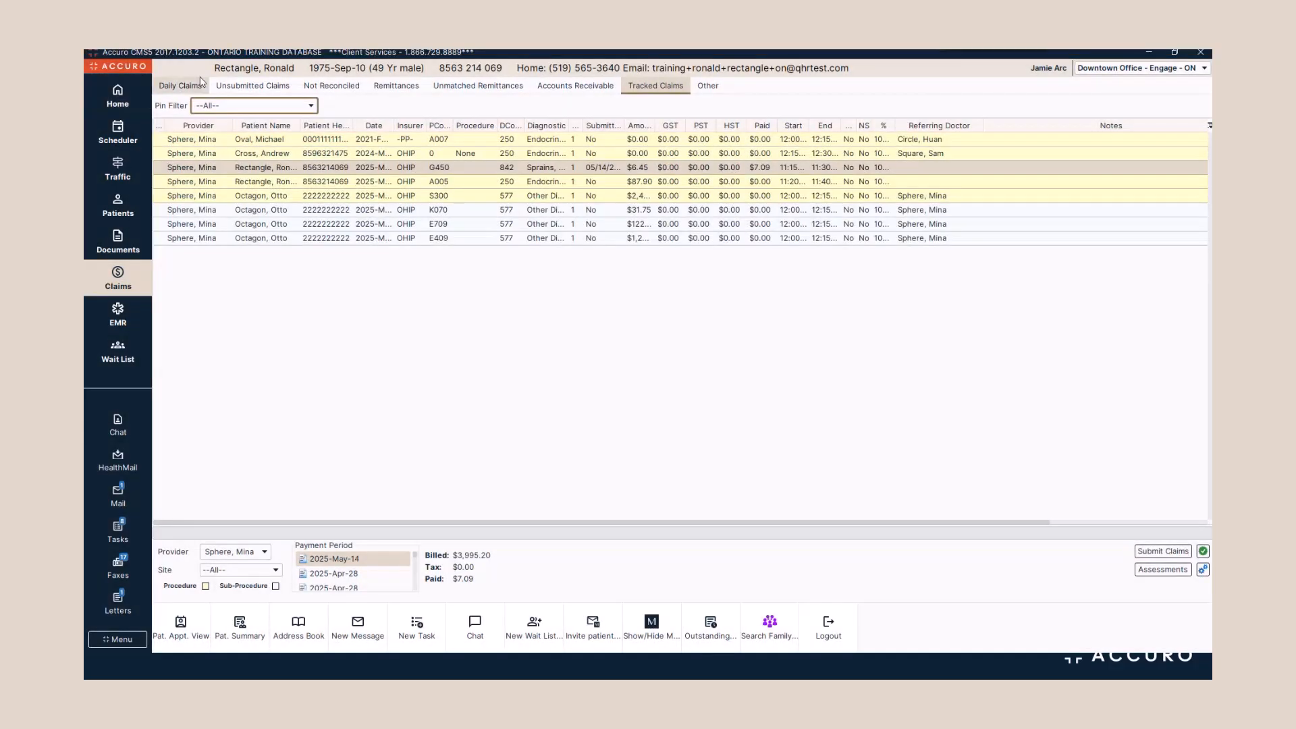
click(311, 107)
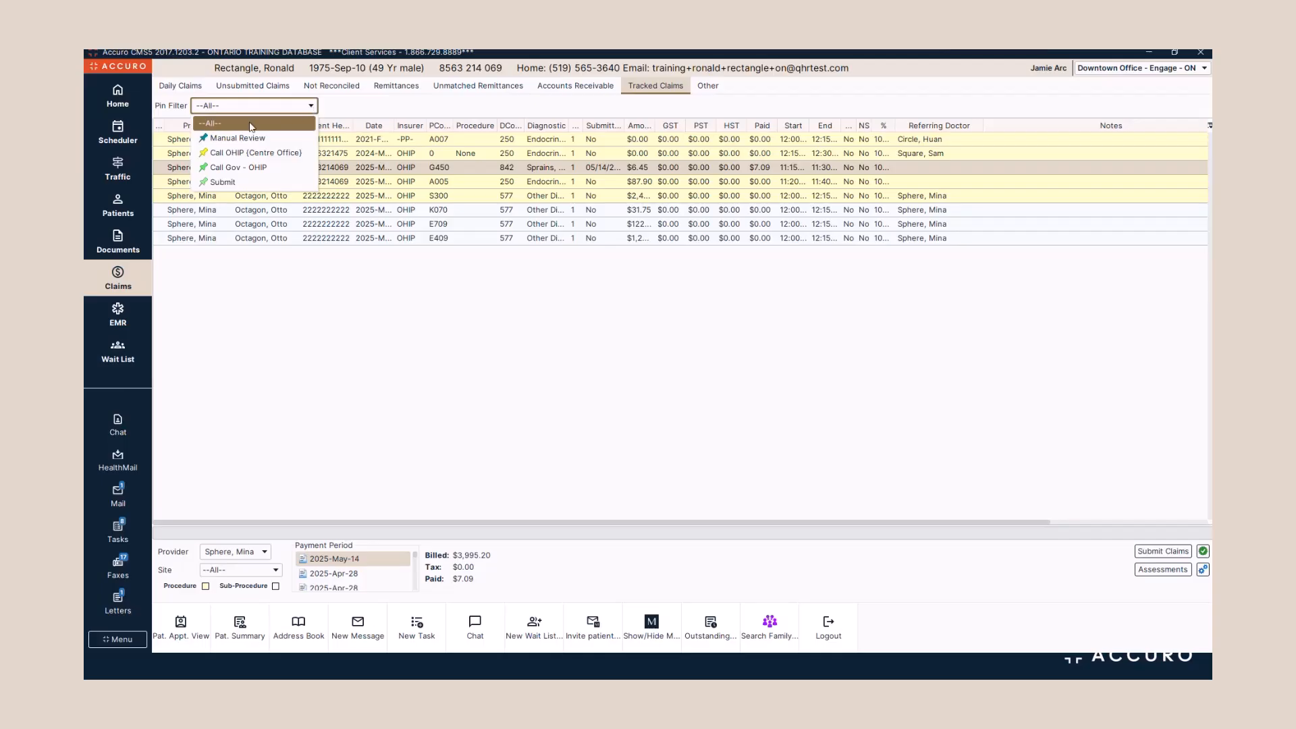
click(221, 184)
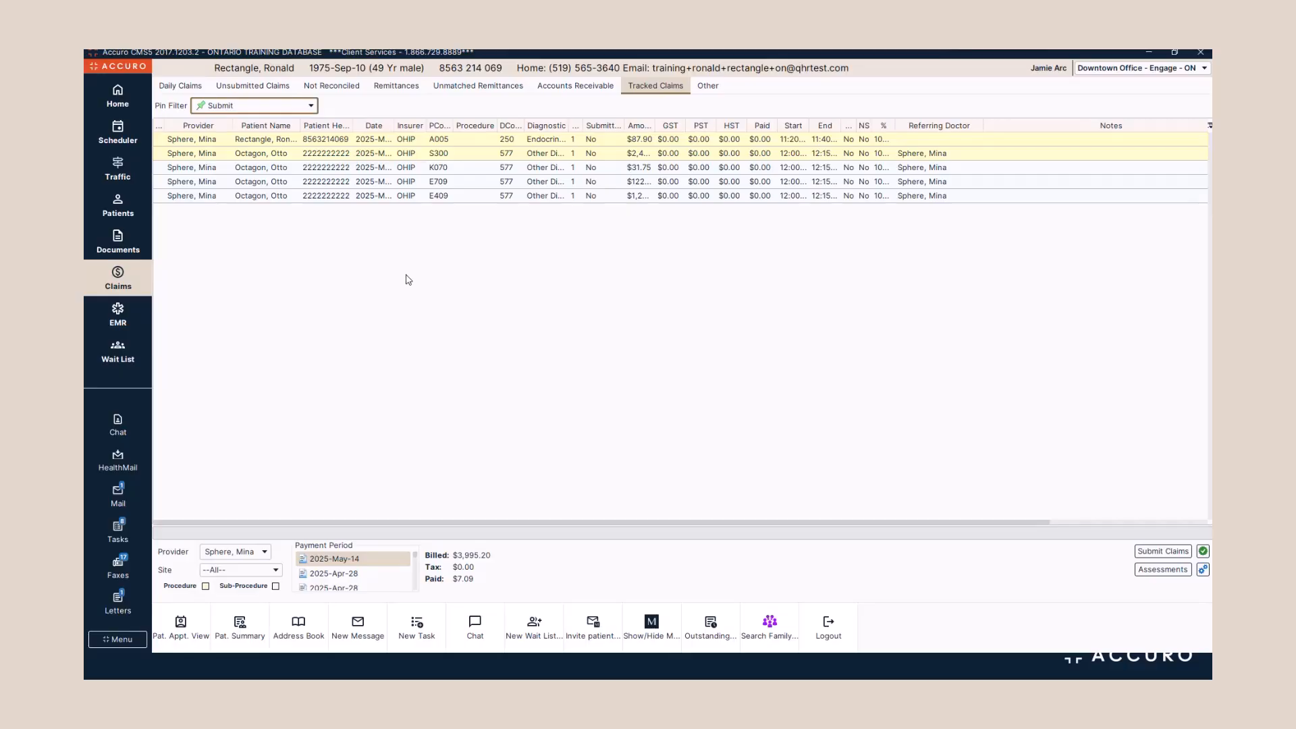
Set the tracking pin to None on the A005 claim and on the S300 claim in the tracked claims list.
click(494, 142)
right_click(495, 145)
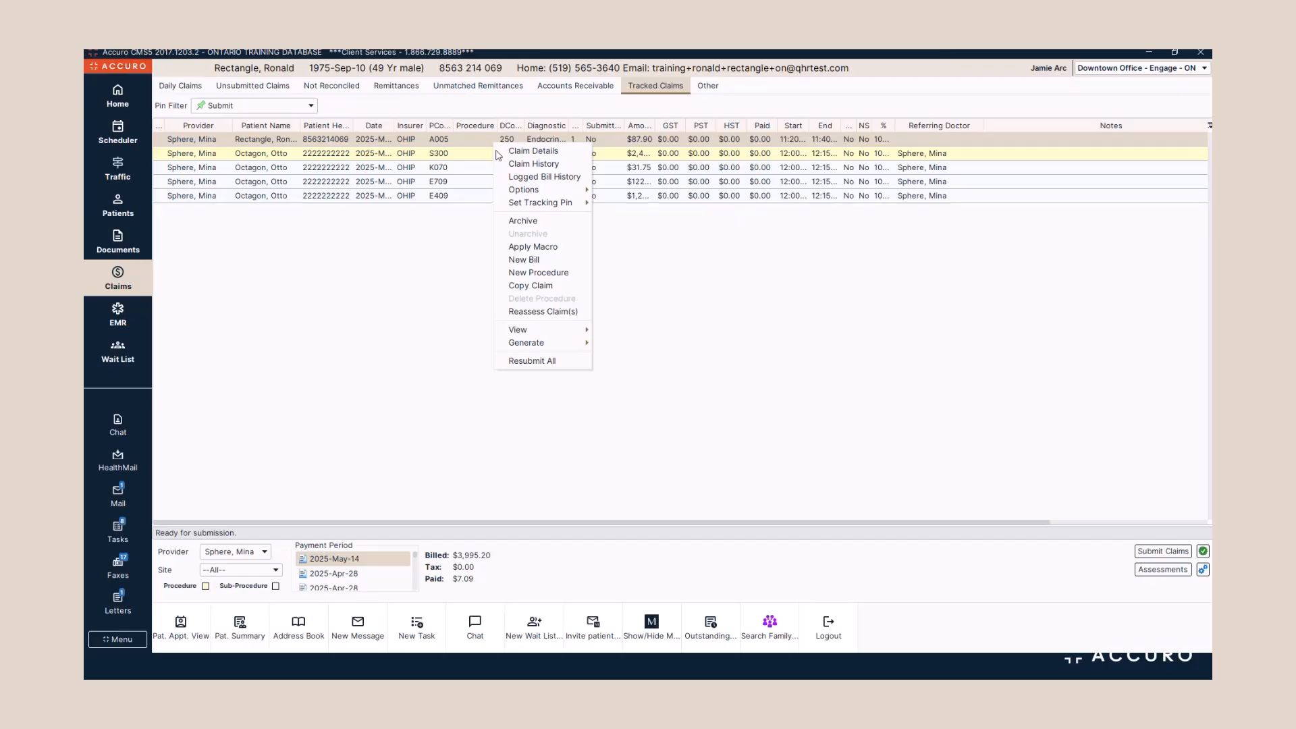
mouse_move(540, 208)
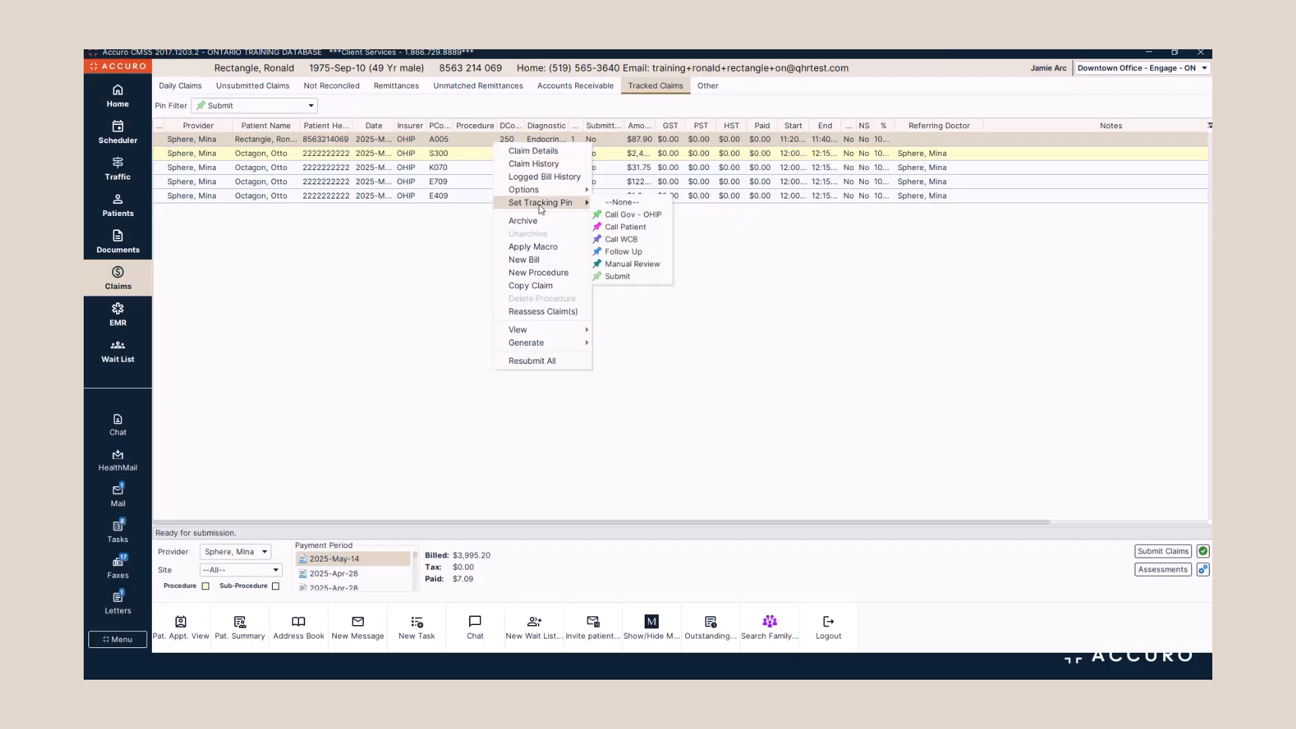
click(617, 203)
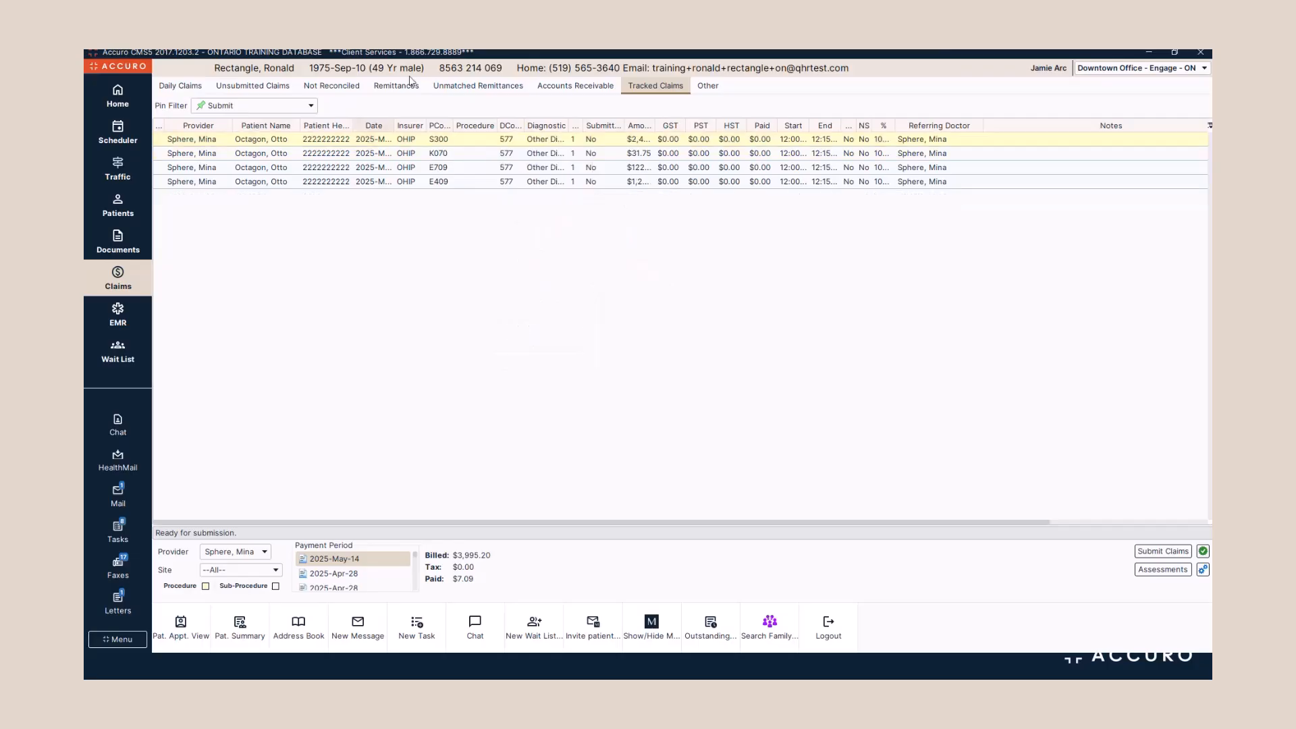
right_click(484, 144)
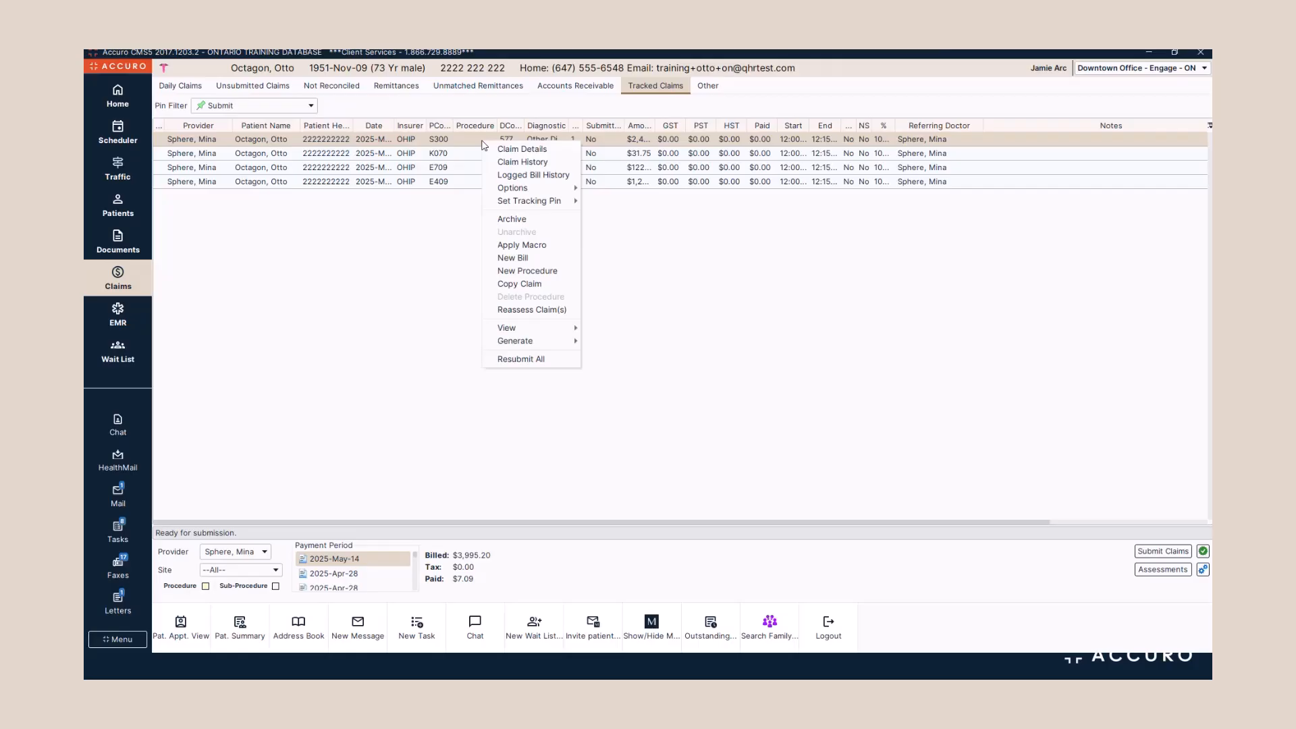
mouse_move(533, 202)
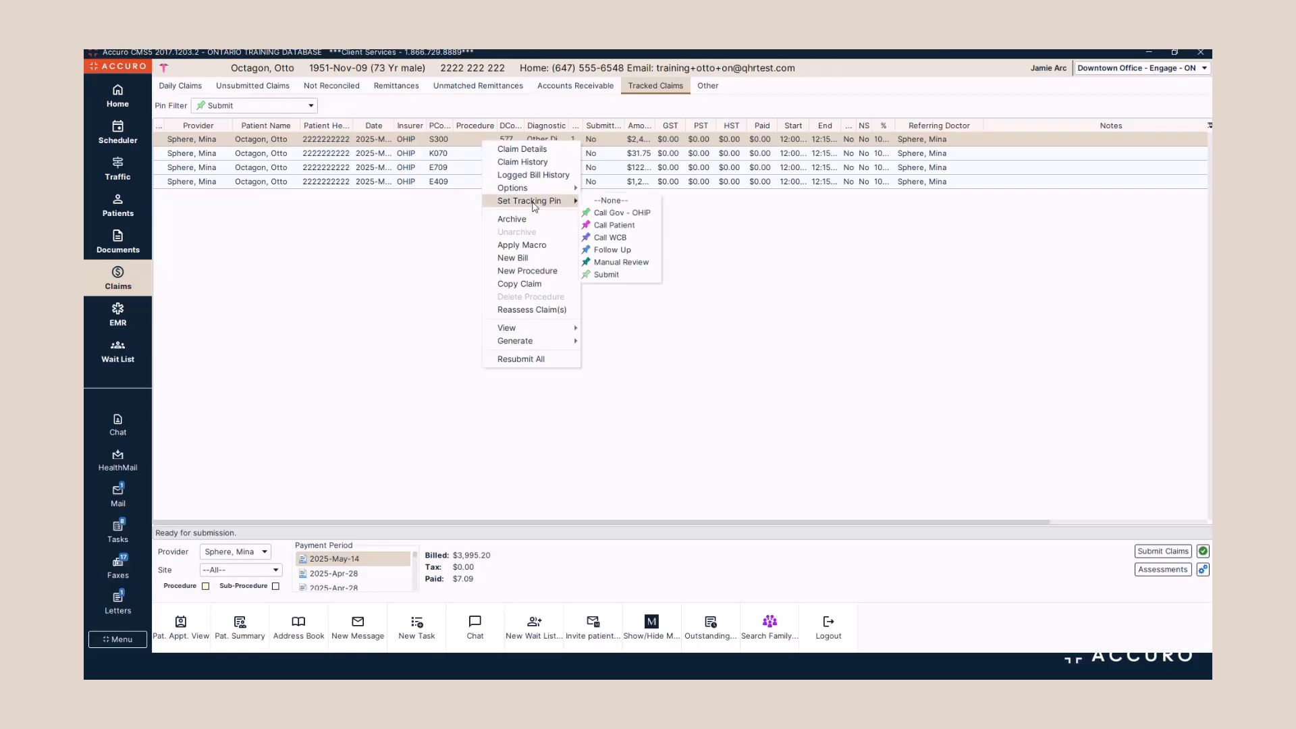
click(621, 201)
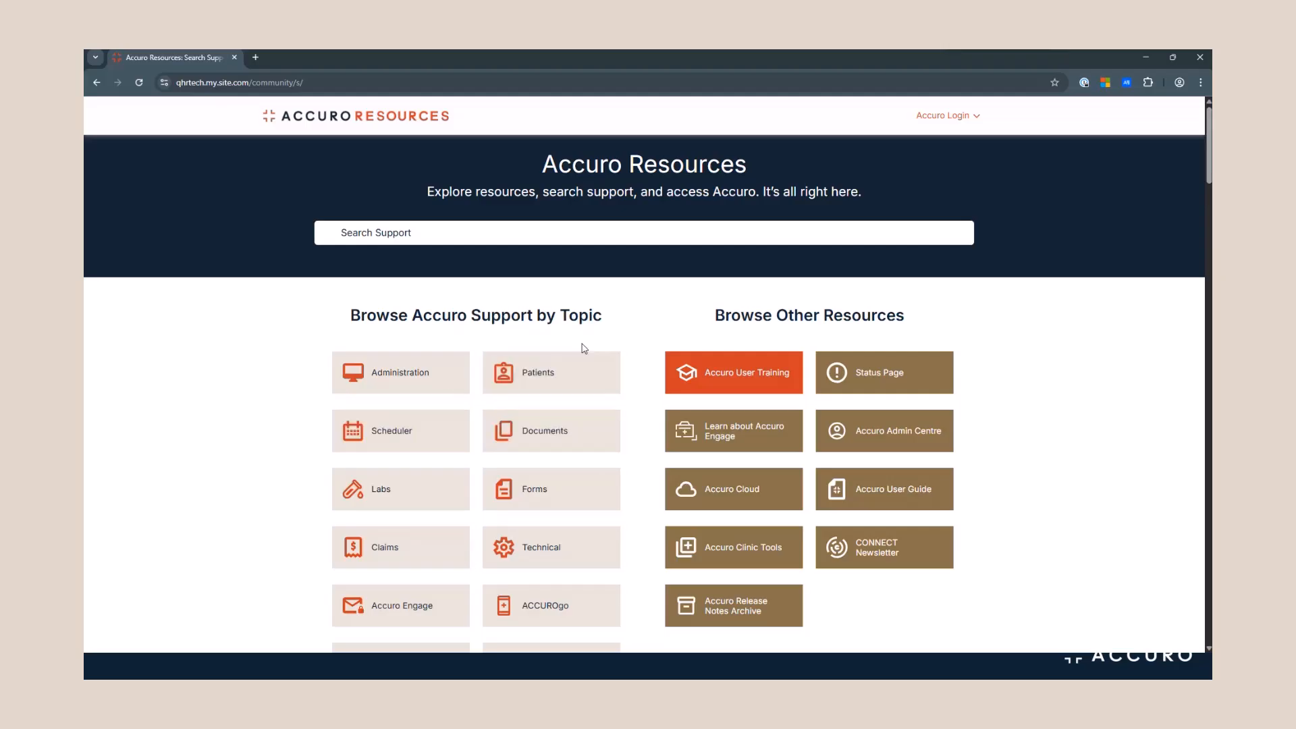
Switch to the Accuro Resources site in the browser and examine its support articles, webinars, add-on resources, support contacts and hours.
scroll(660, 310, down, 8)
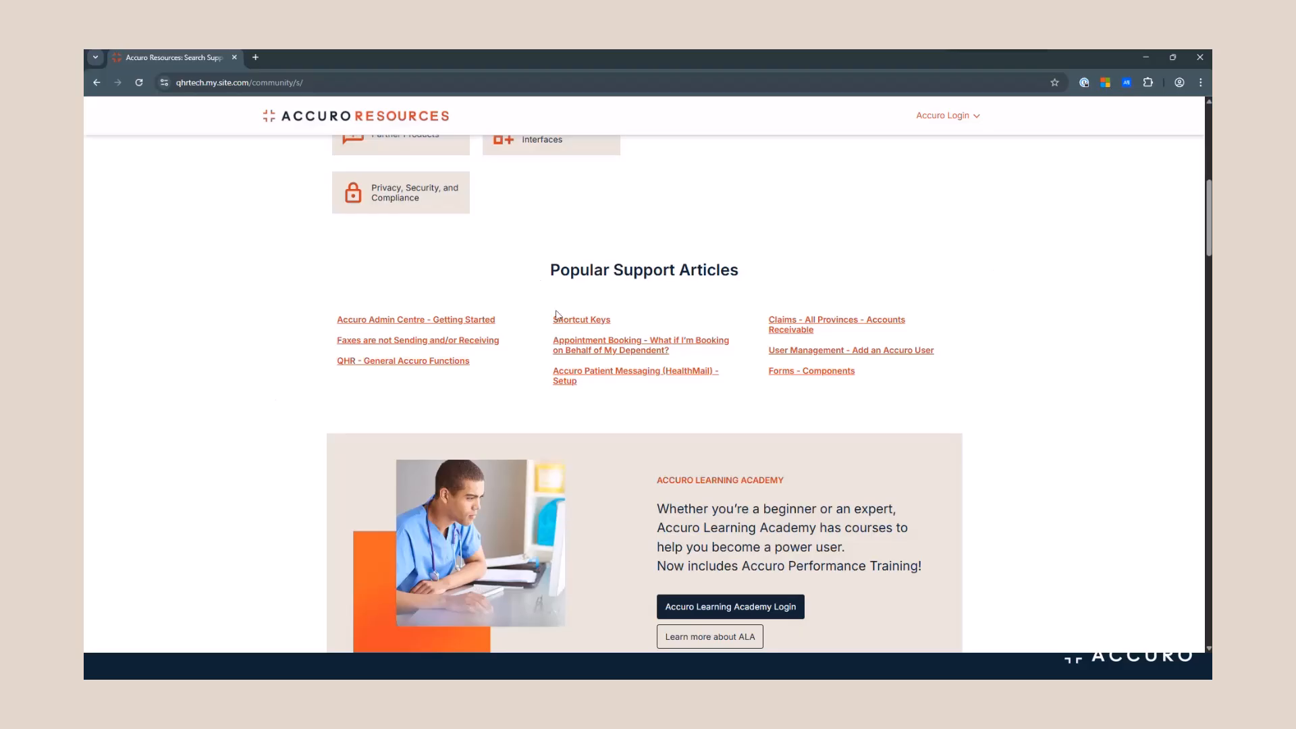
scroll(627, 417, down, 1)
scroll(629, 420, down, 5)
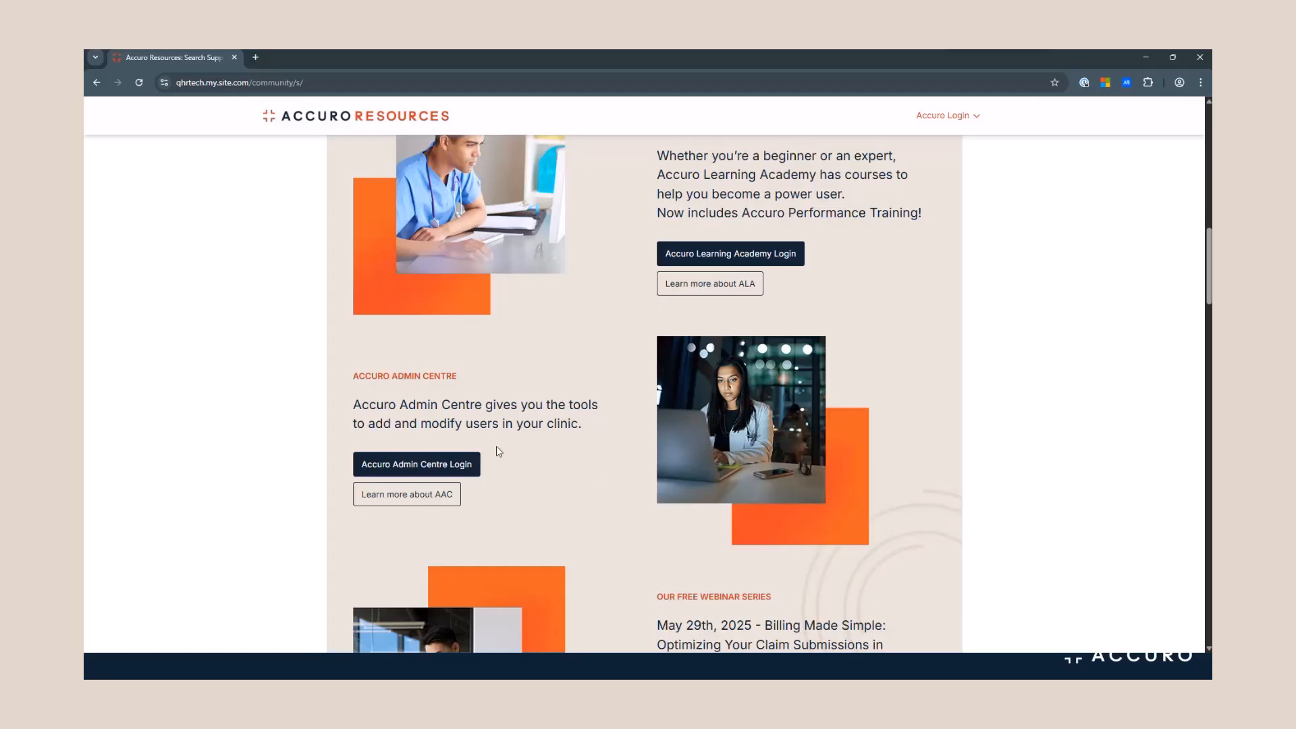
scroll(630, 508, down, 3)
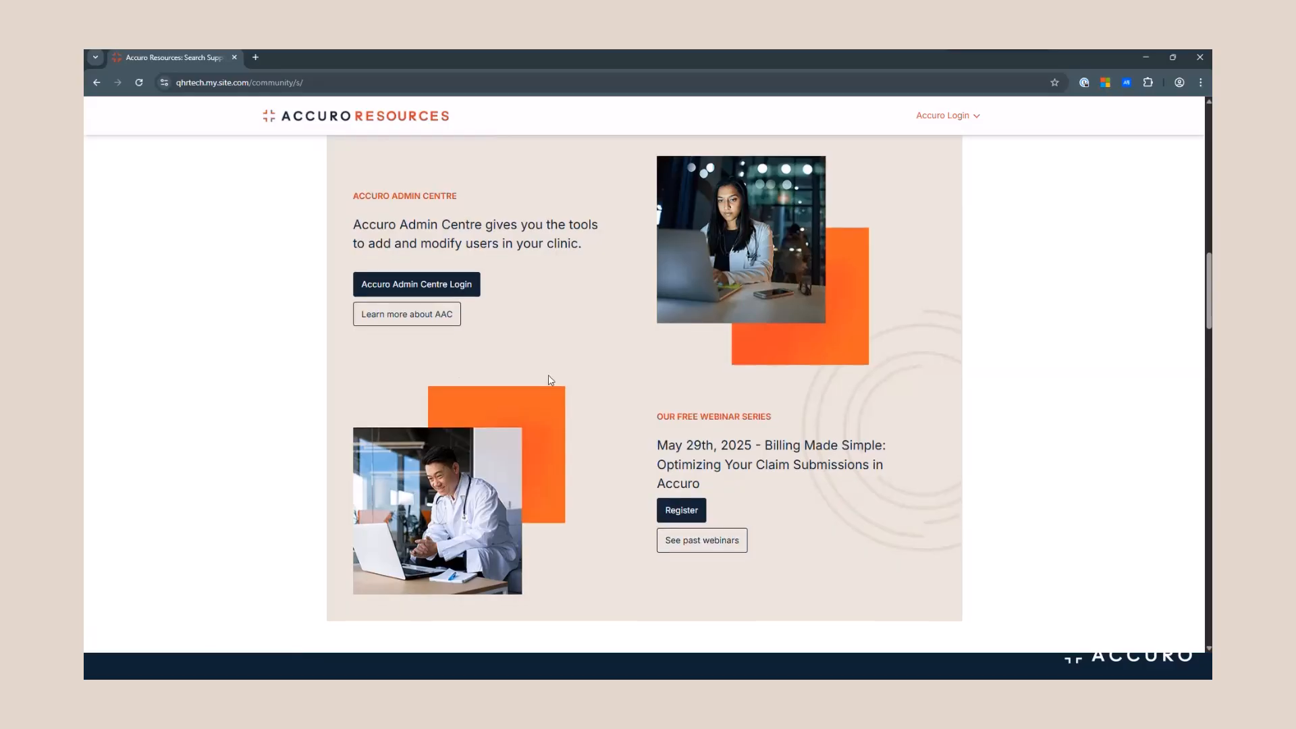
scroll(550, 379, down, 7)
scroll(551, 380, down, 4)
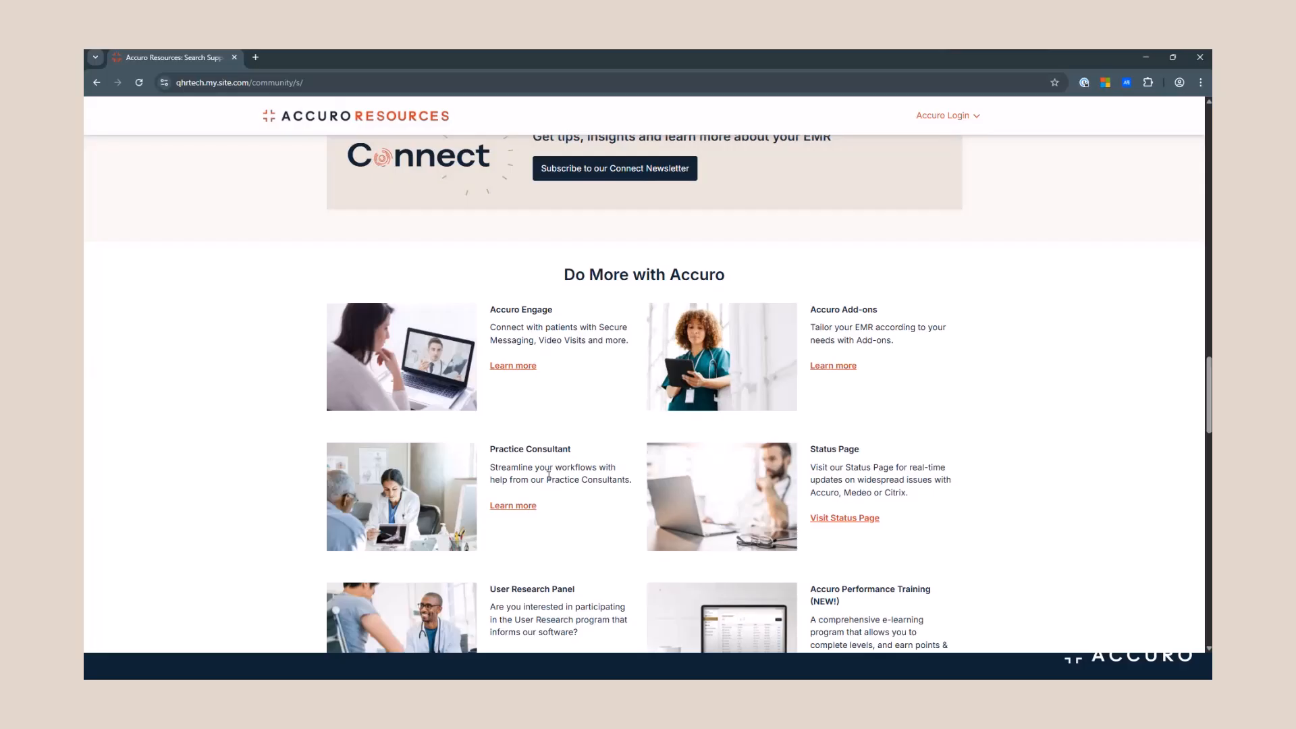
scroll(548, 474, down, 5)
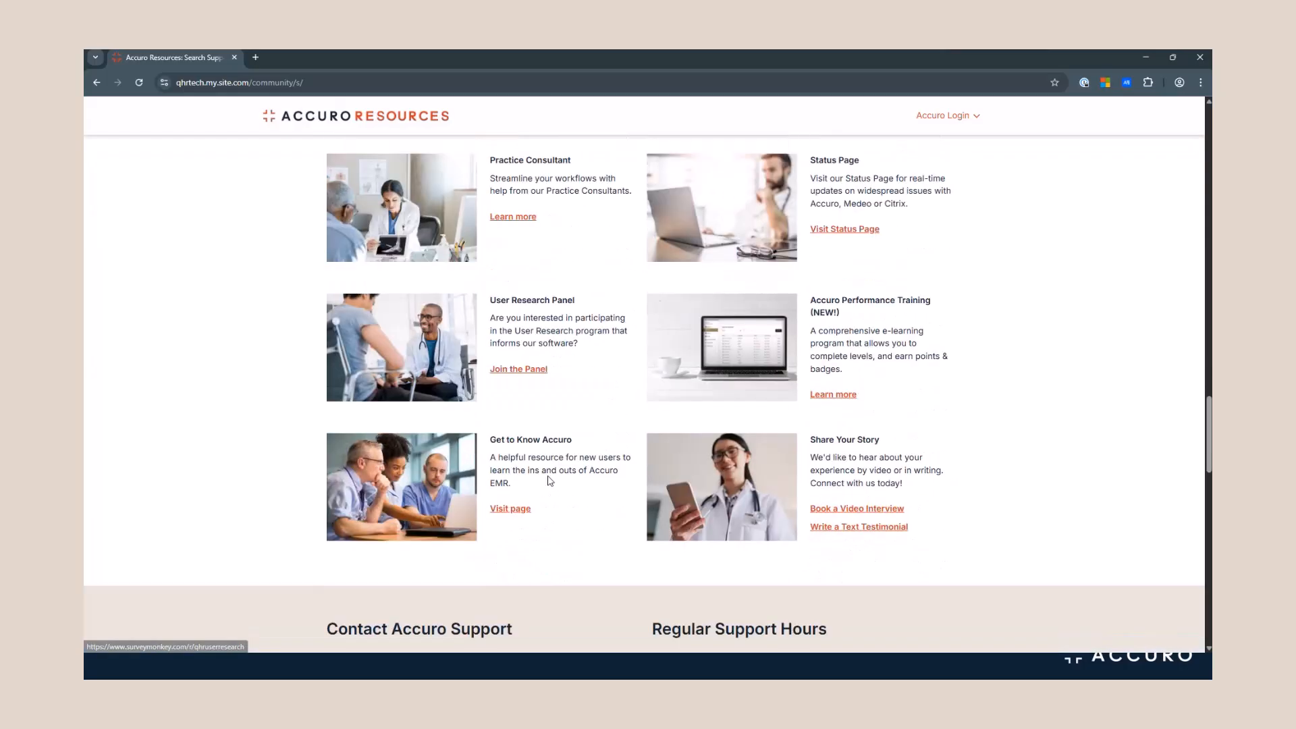
scroll(550, 480, down, 6)
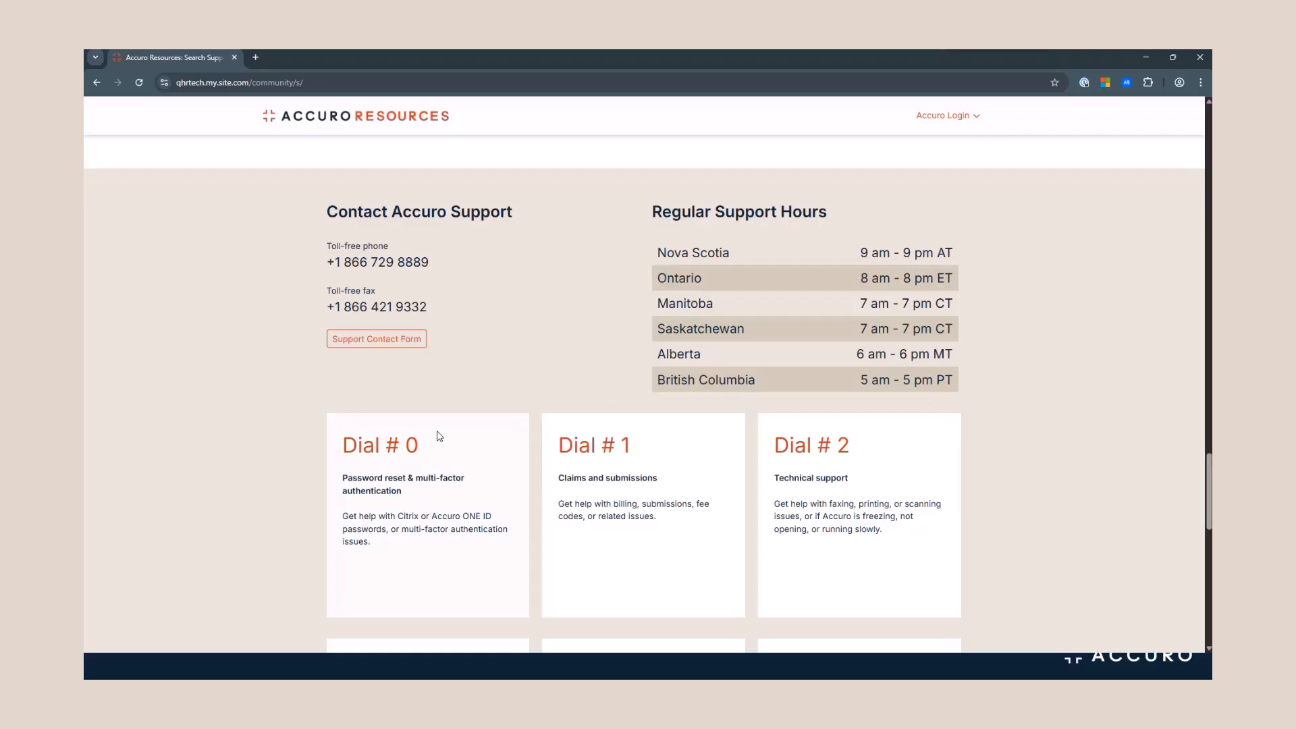
scroll(1049, 396, down, 1)
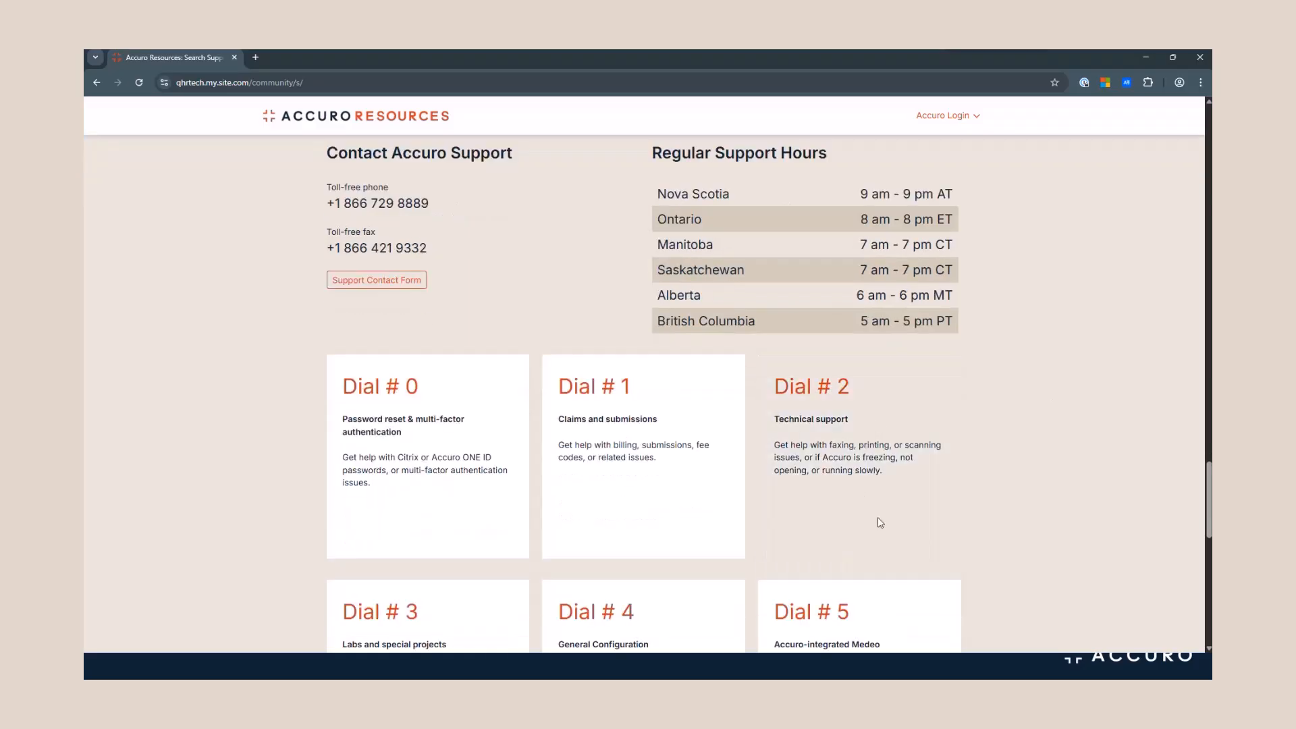
scroll(1046, 482, up, 15)
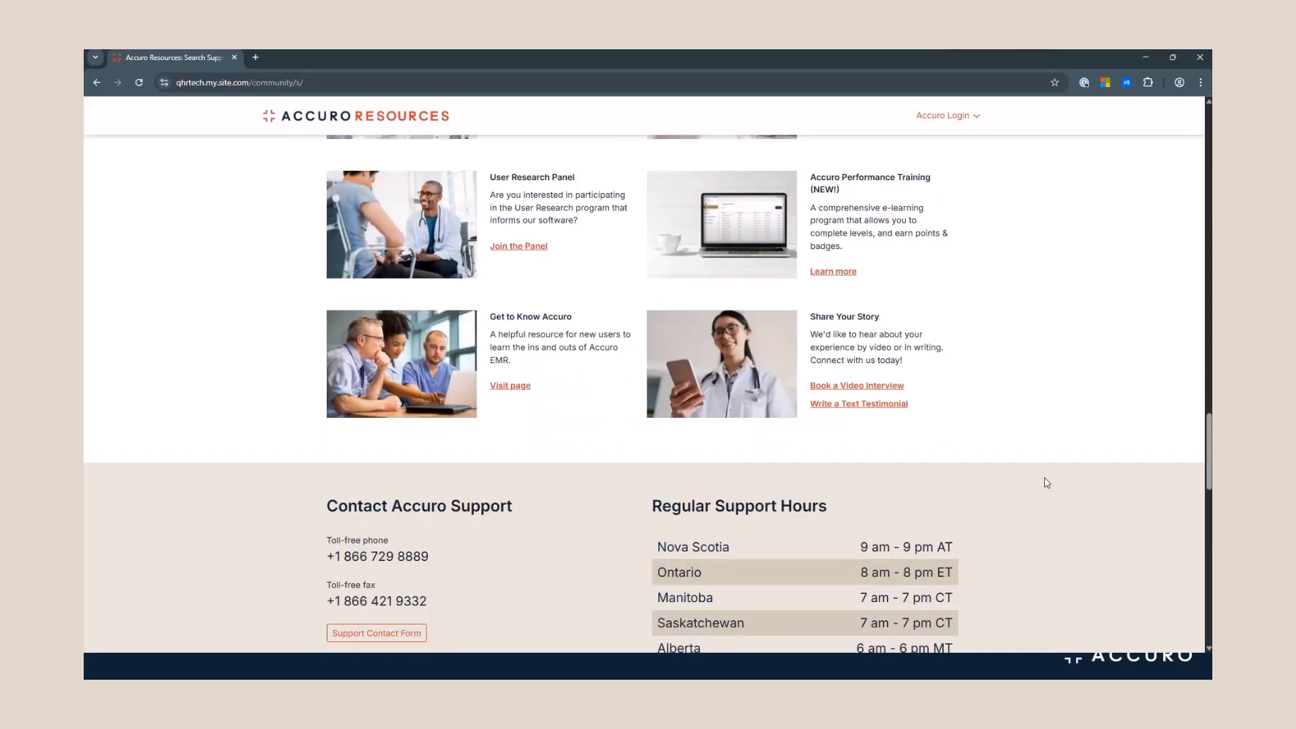
scroll(1046, 482, up, 1)
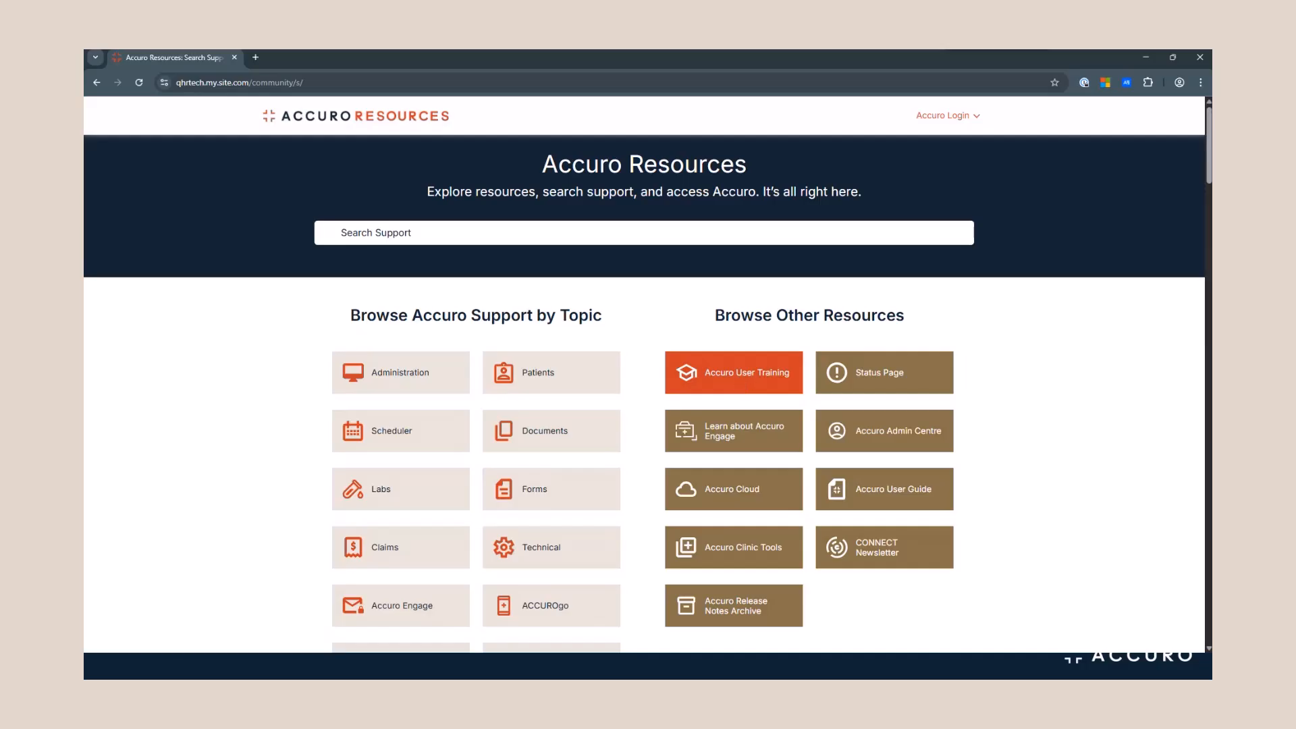
Open the Accuro User Training page, review its training options and open the current Expert-Led Training promotion.
click(736, 377)
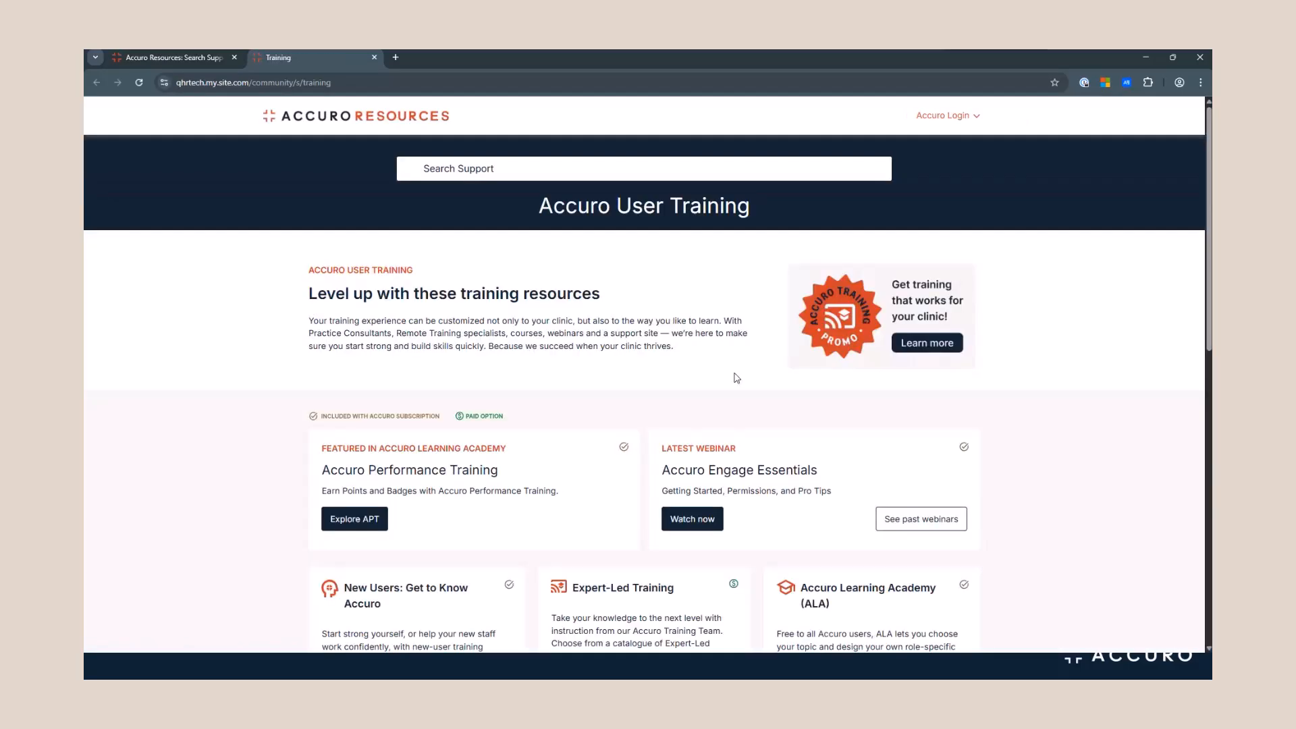
scroll(737, 377, down, 2)
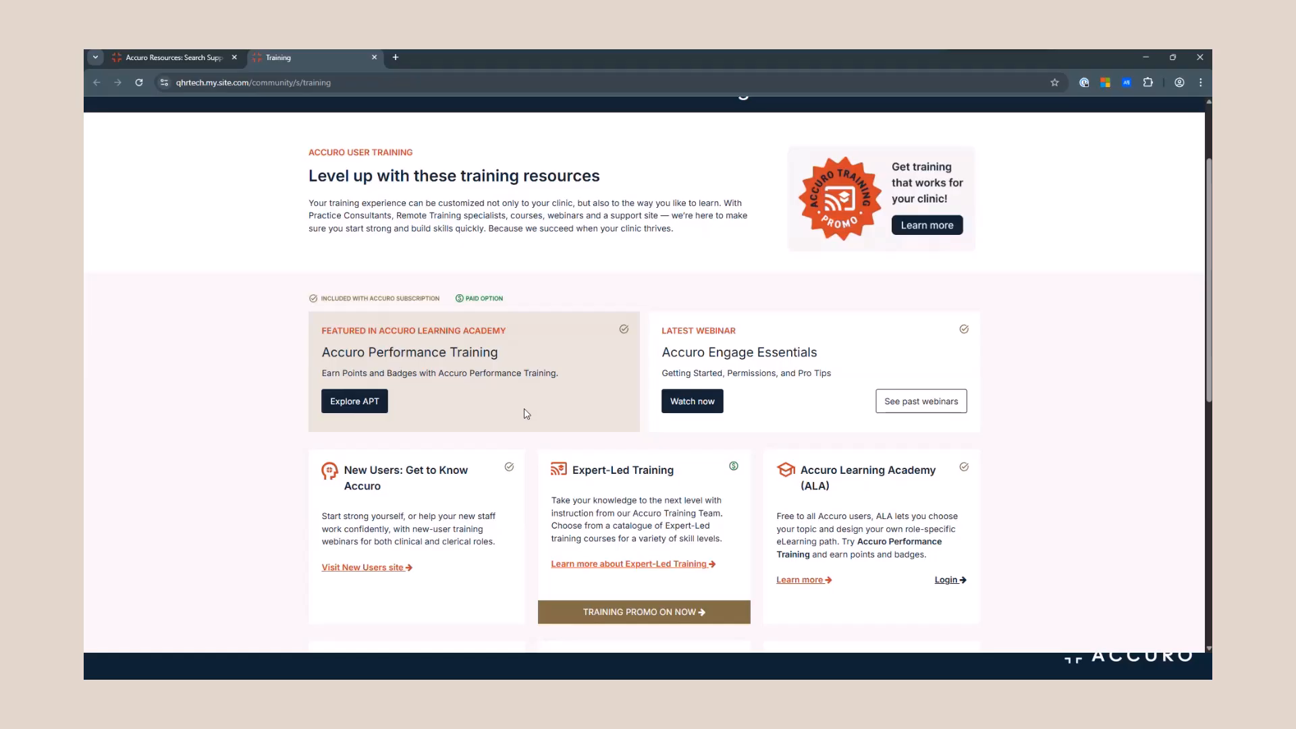
scroll(526, 414, down, 3)
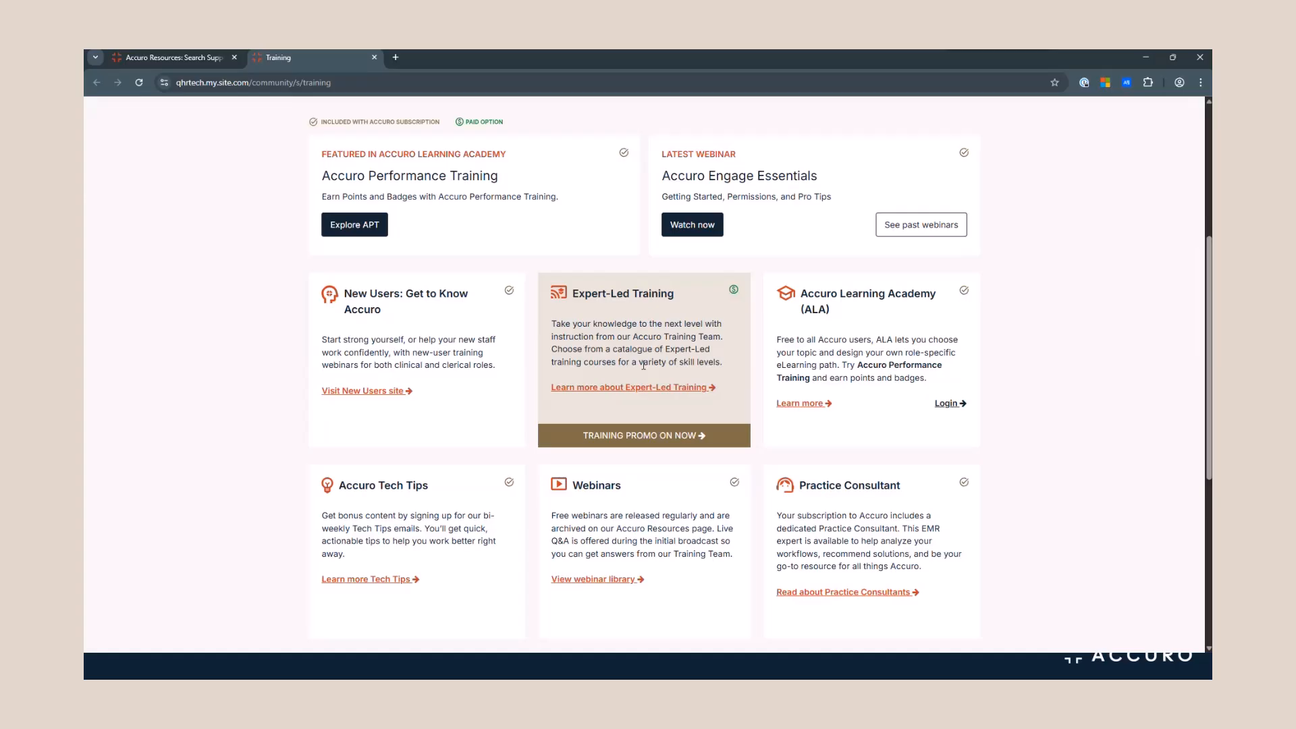
click(659, 438)
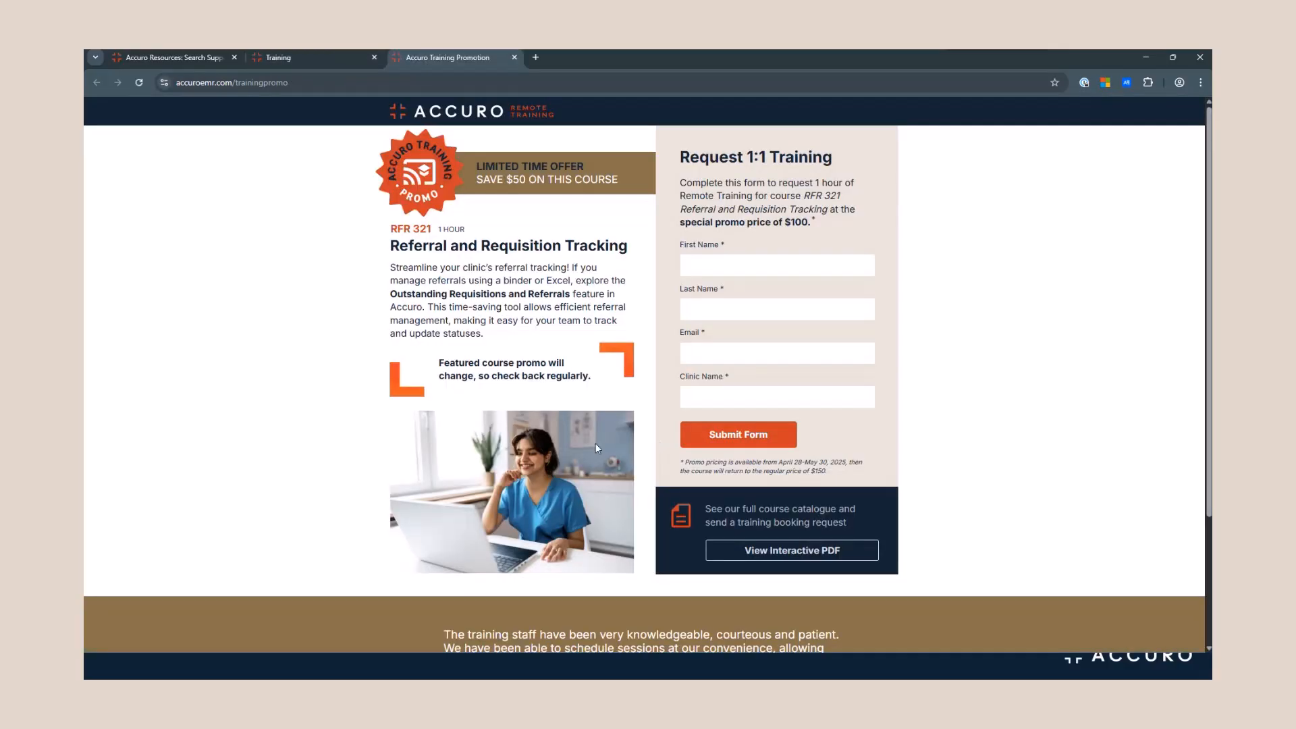